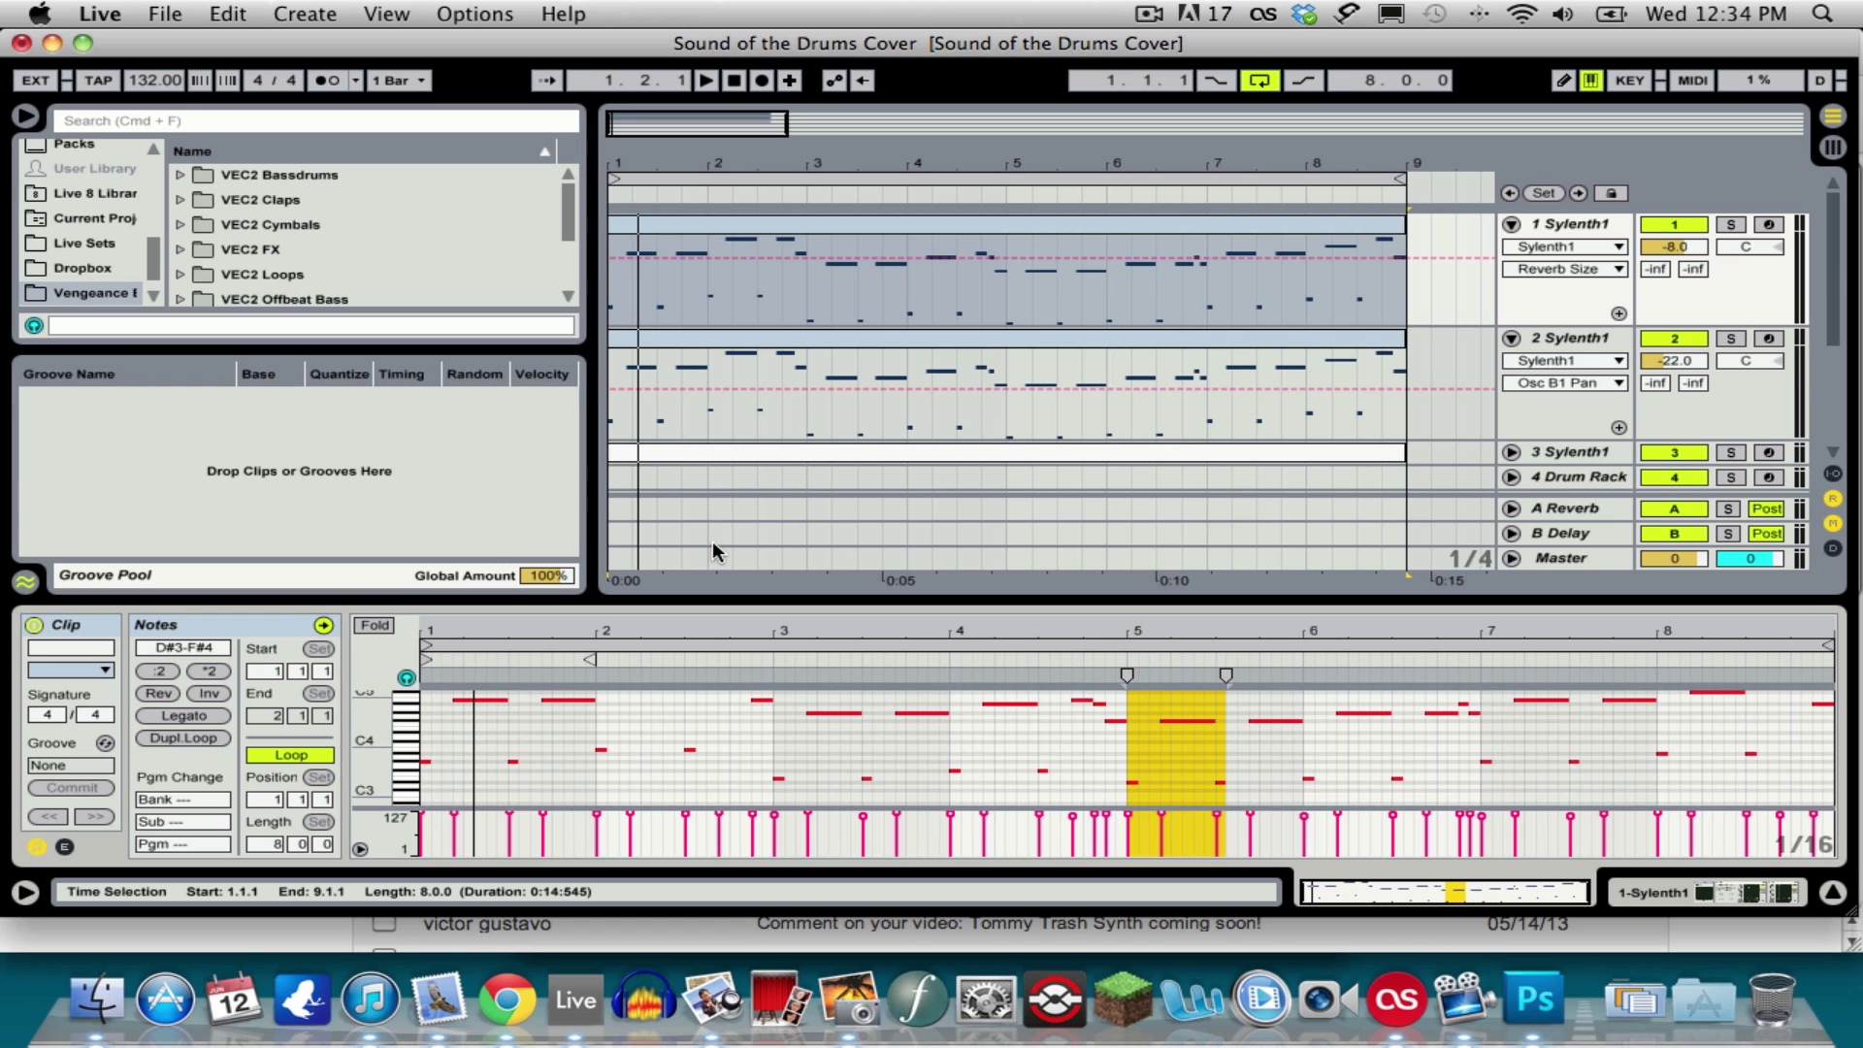
Step: Play the arrangement with the first Sylenth1 track soloed and open that track's Sylenth1 editor
key("space")
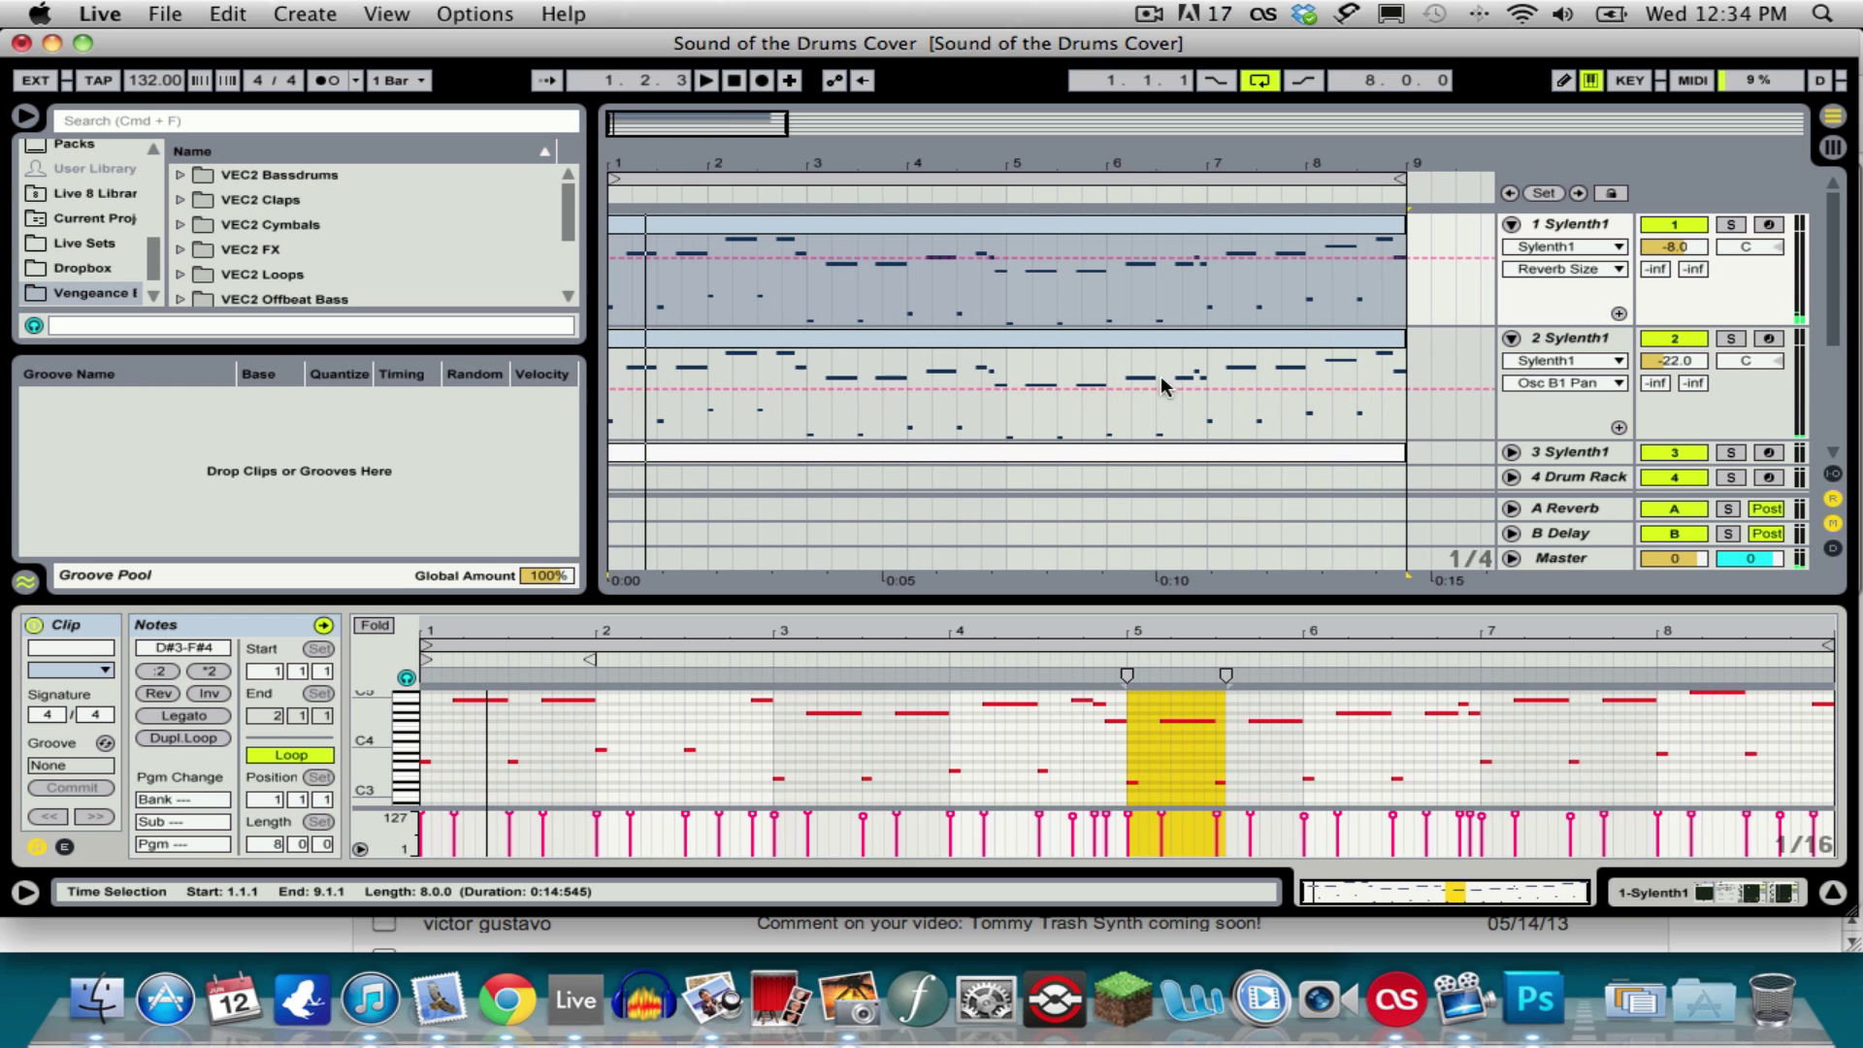
left_click(1730, 226)
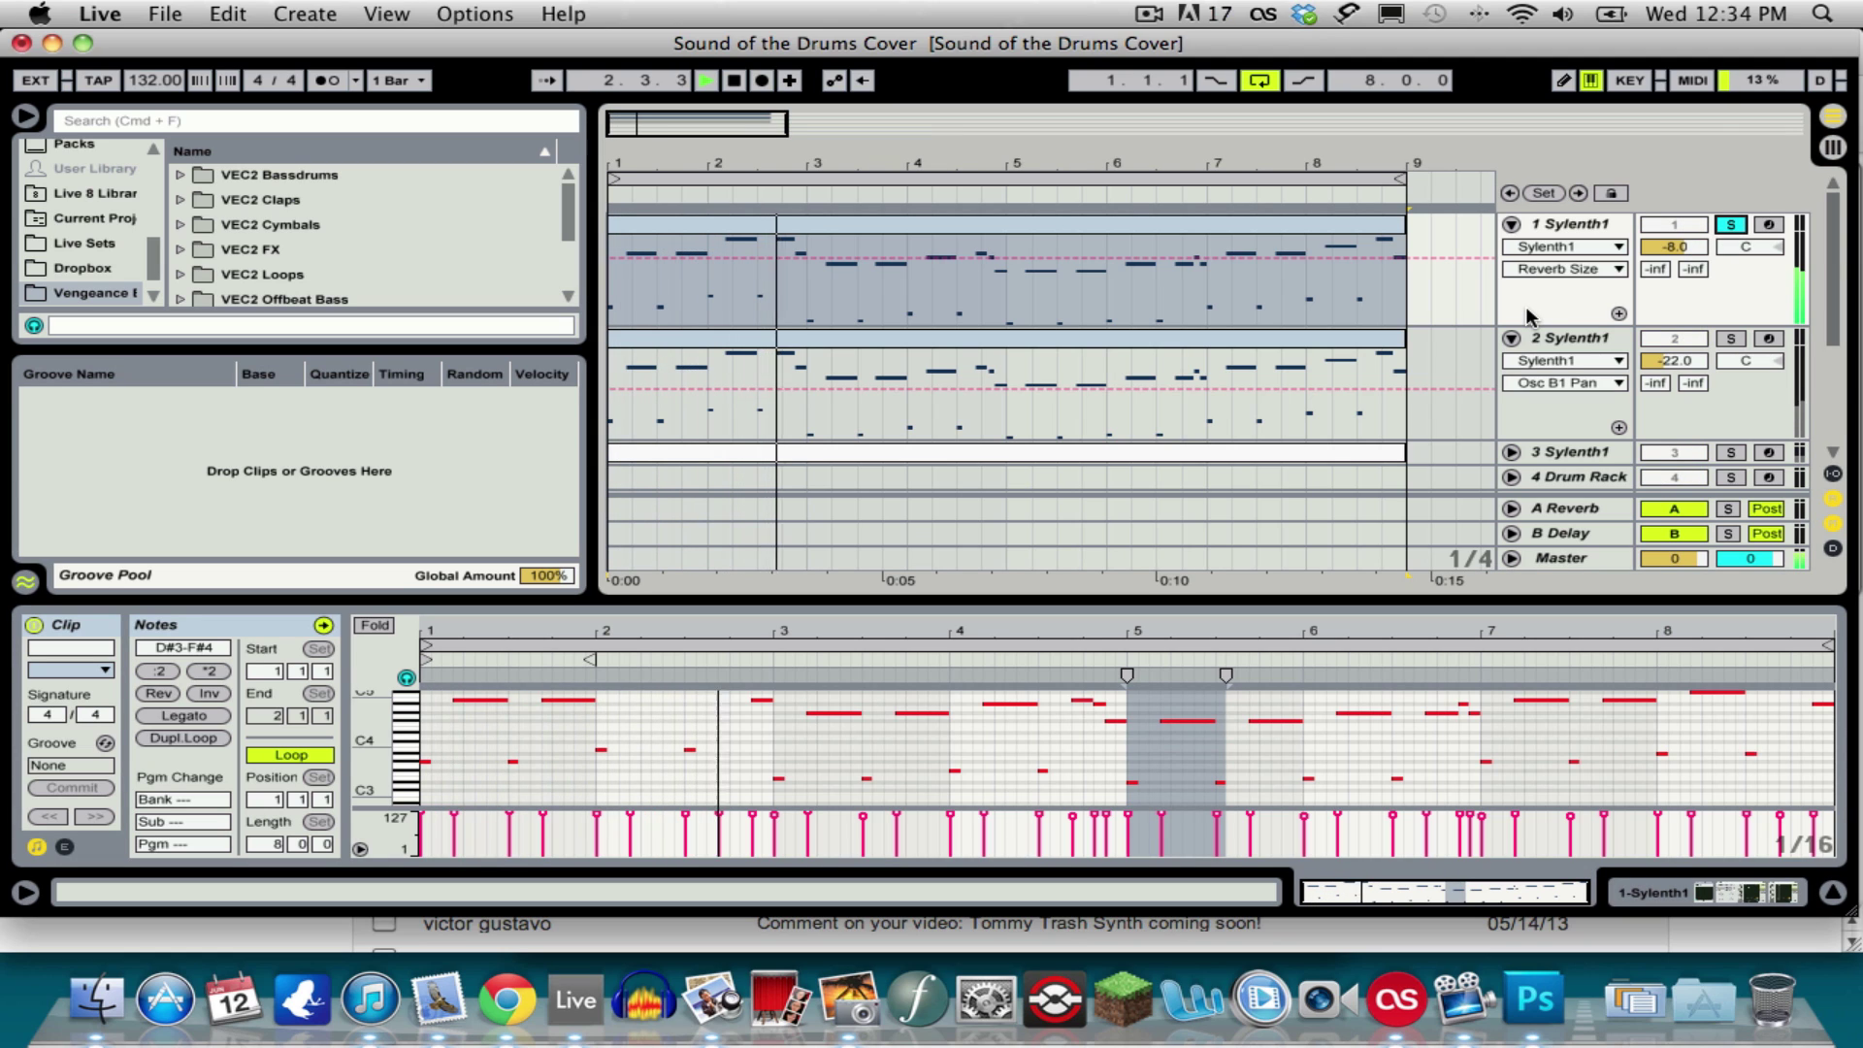
left_click(1591, 238)
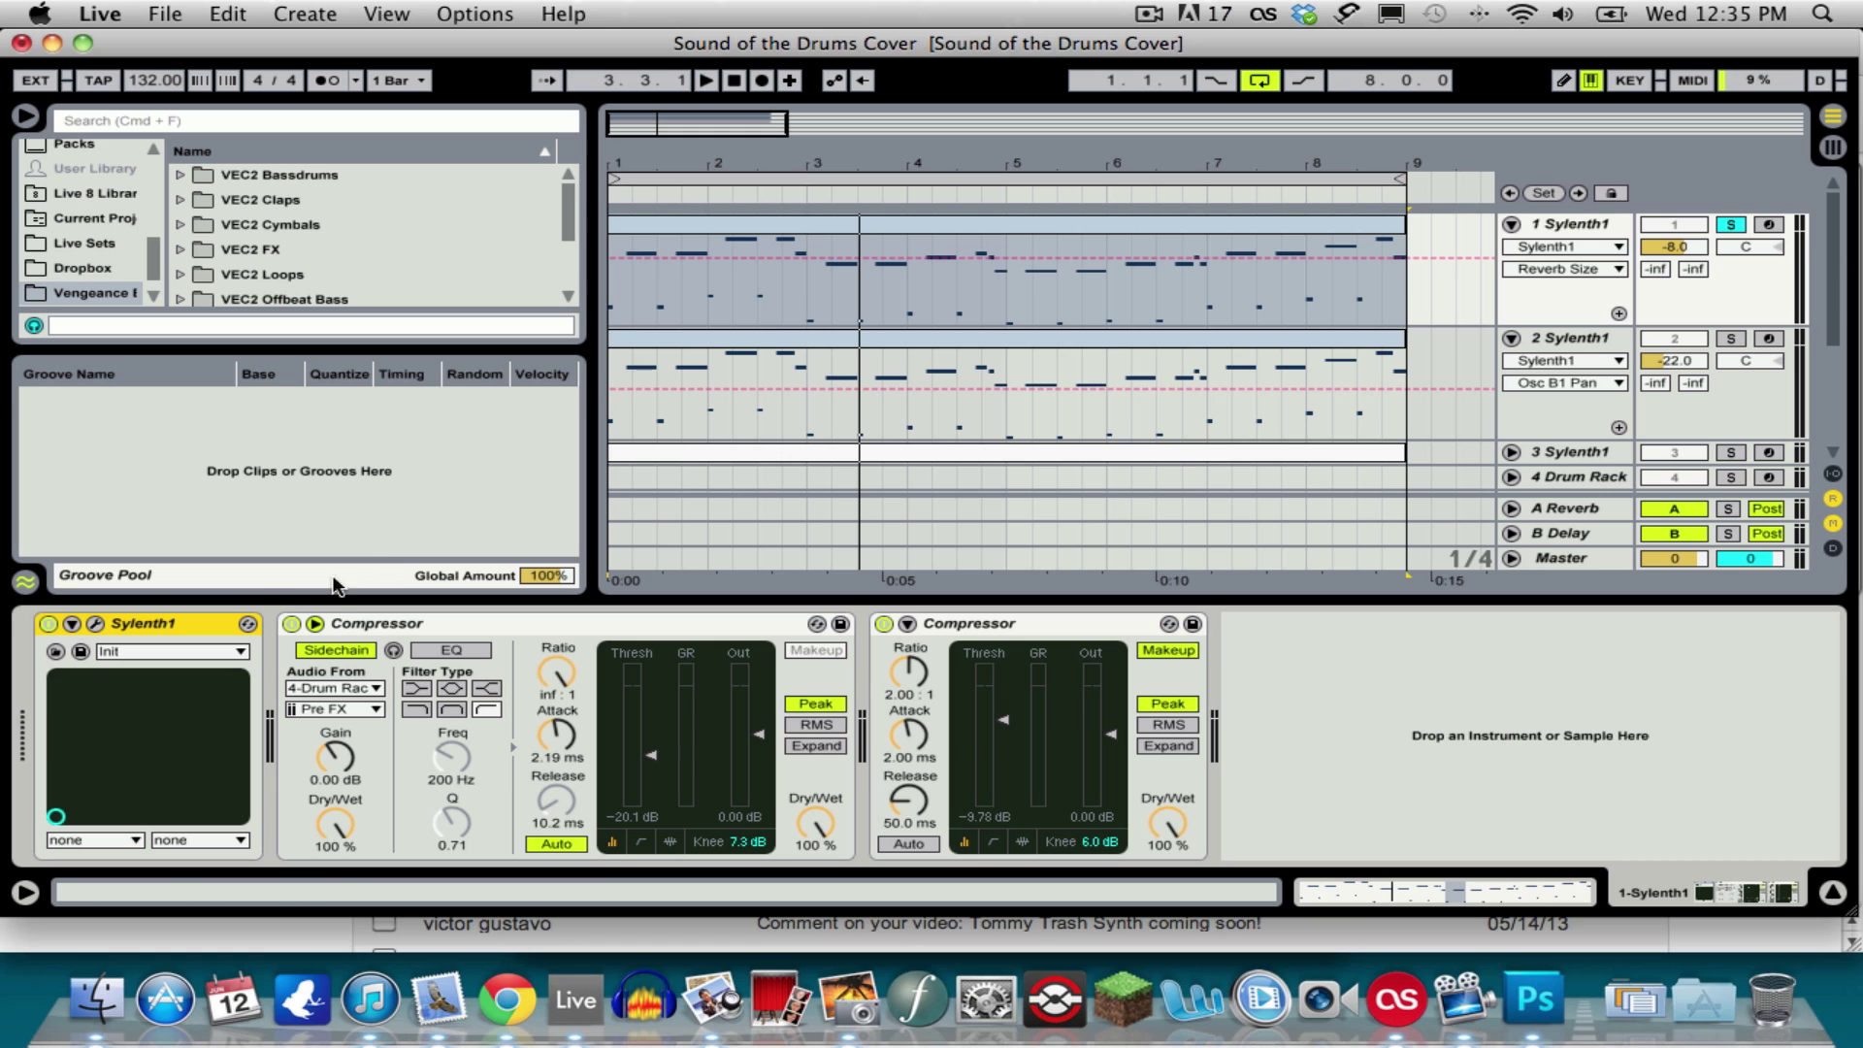
left_click(95, 623)
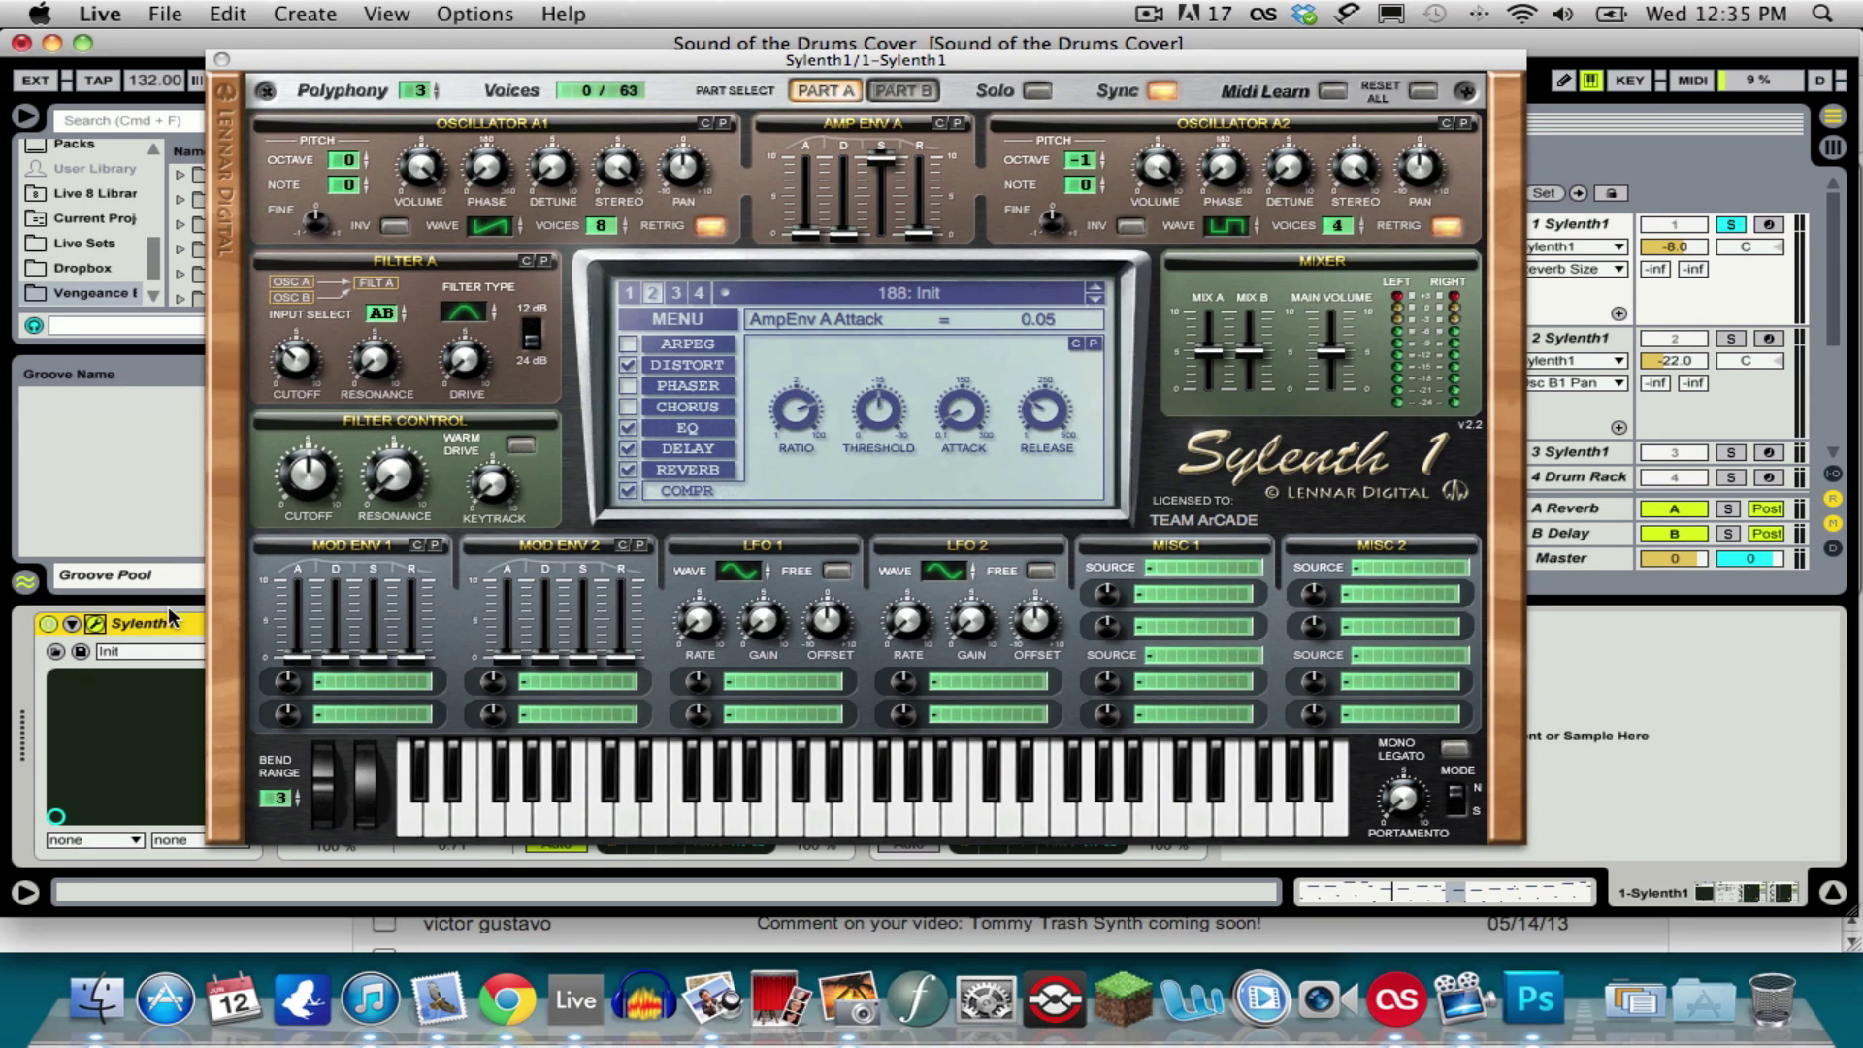
Step: Initialize the Sylenth1 preset and set Oscillator A1 to 8 voices
left_click(684, 319)
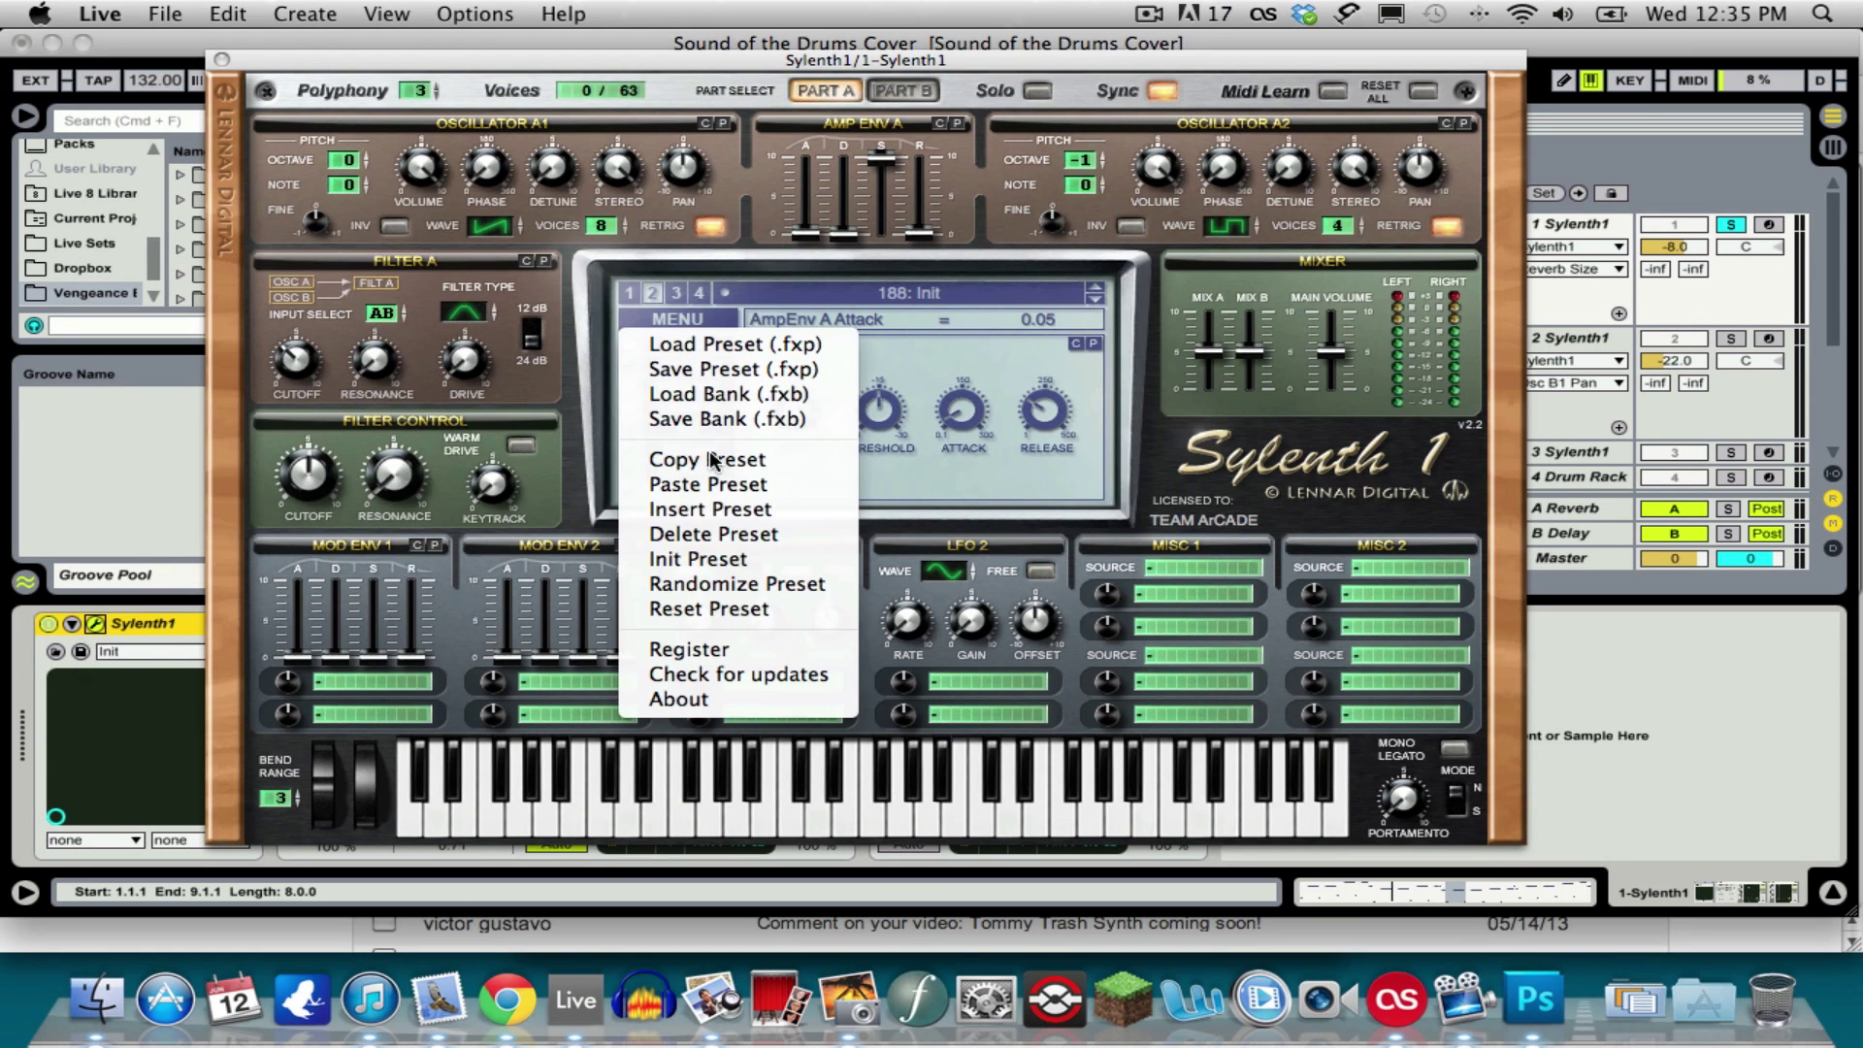
left_click(706, 563)
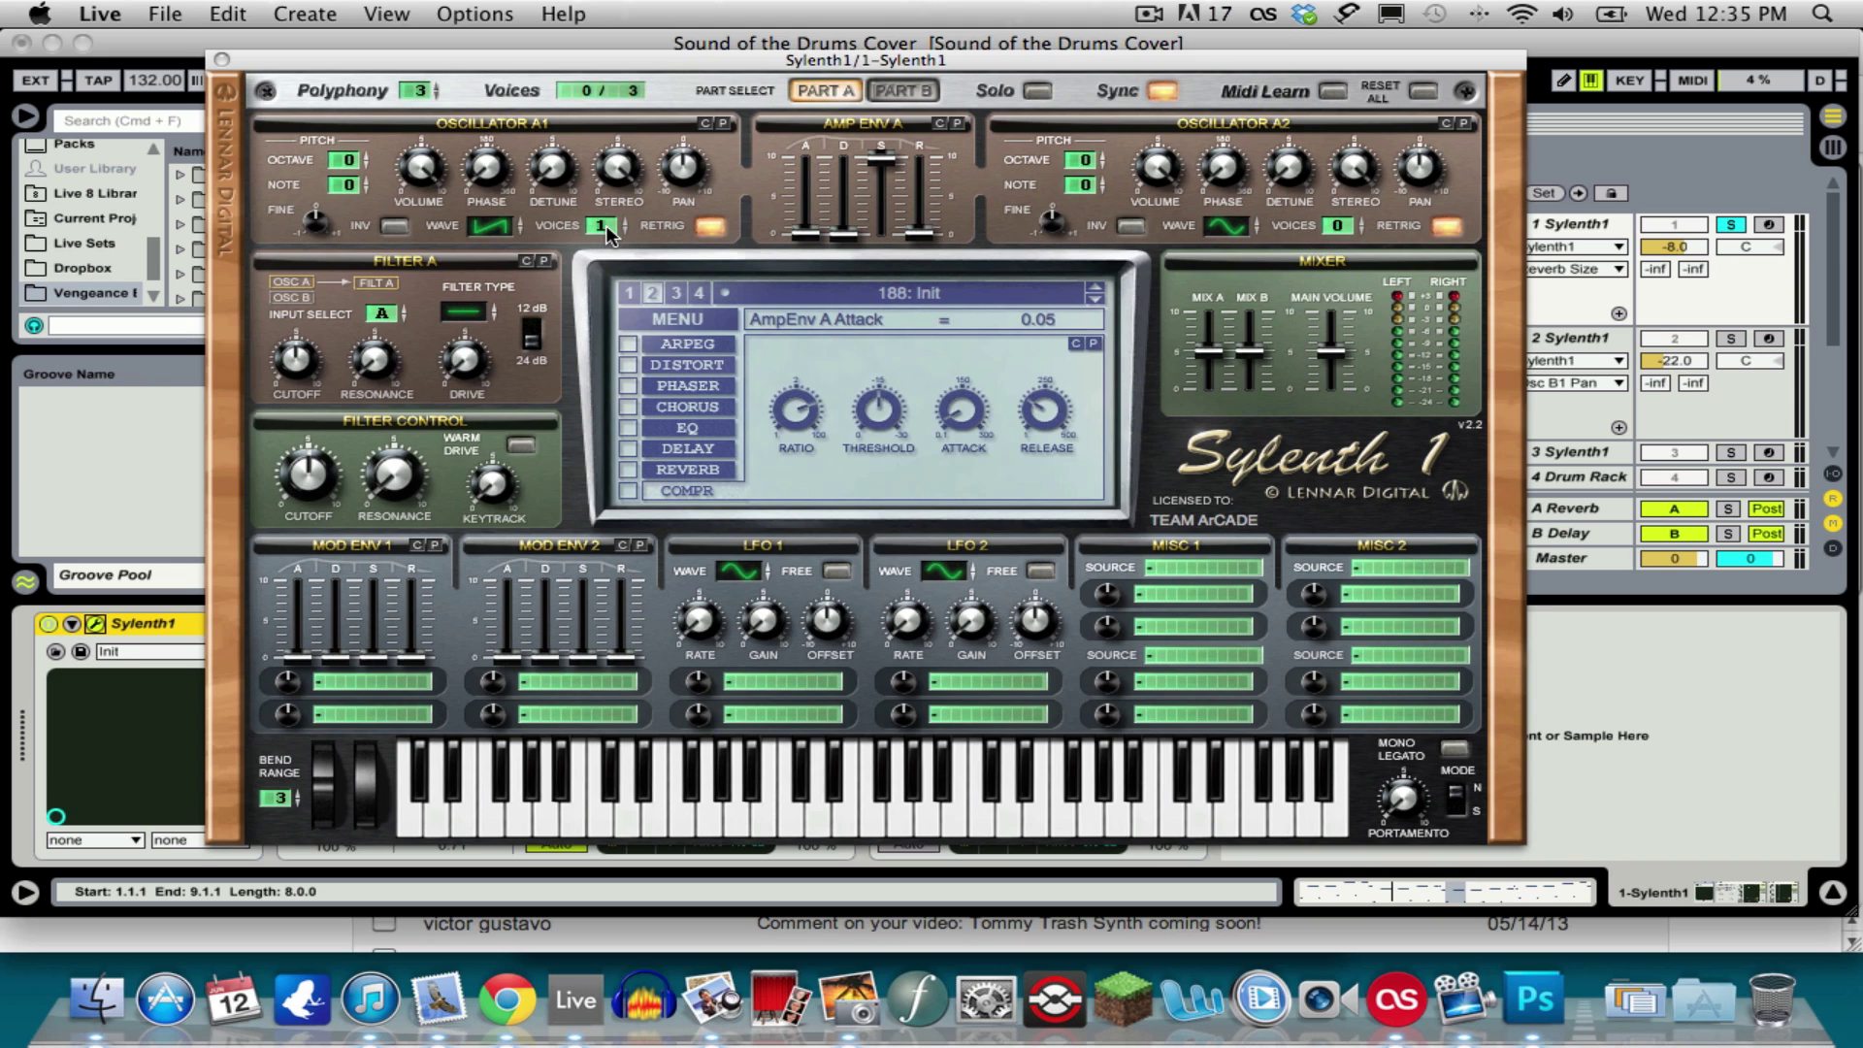
left_click_drag(602, 233, 601, 97)
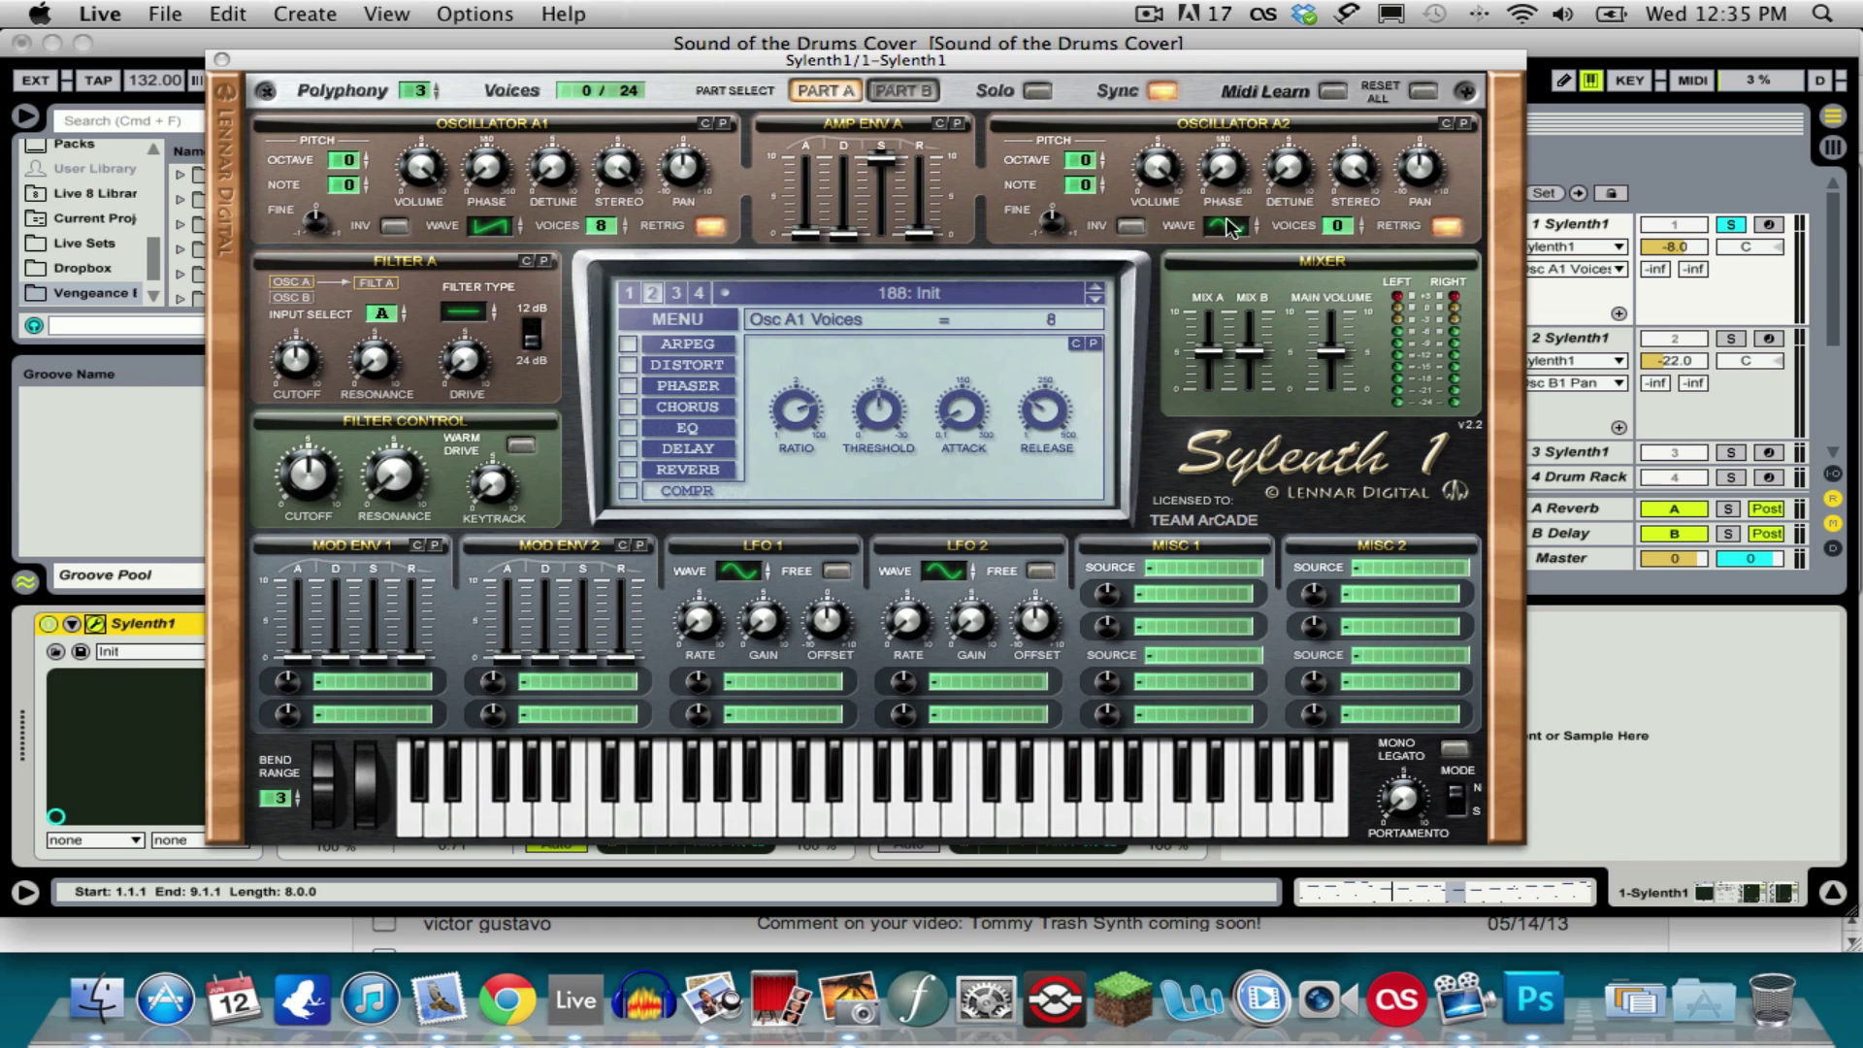
Step: Set Oscillator A2 to a pulse wave with 4 voices and octave -1
left_click_drag(1231, 227, 1244, 170)
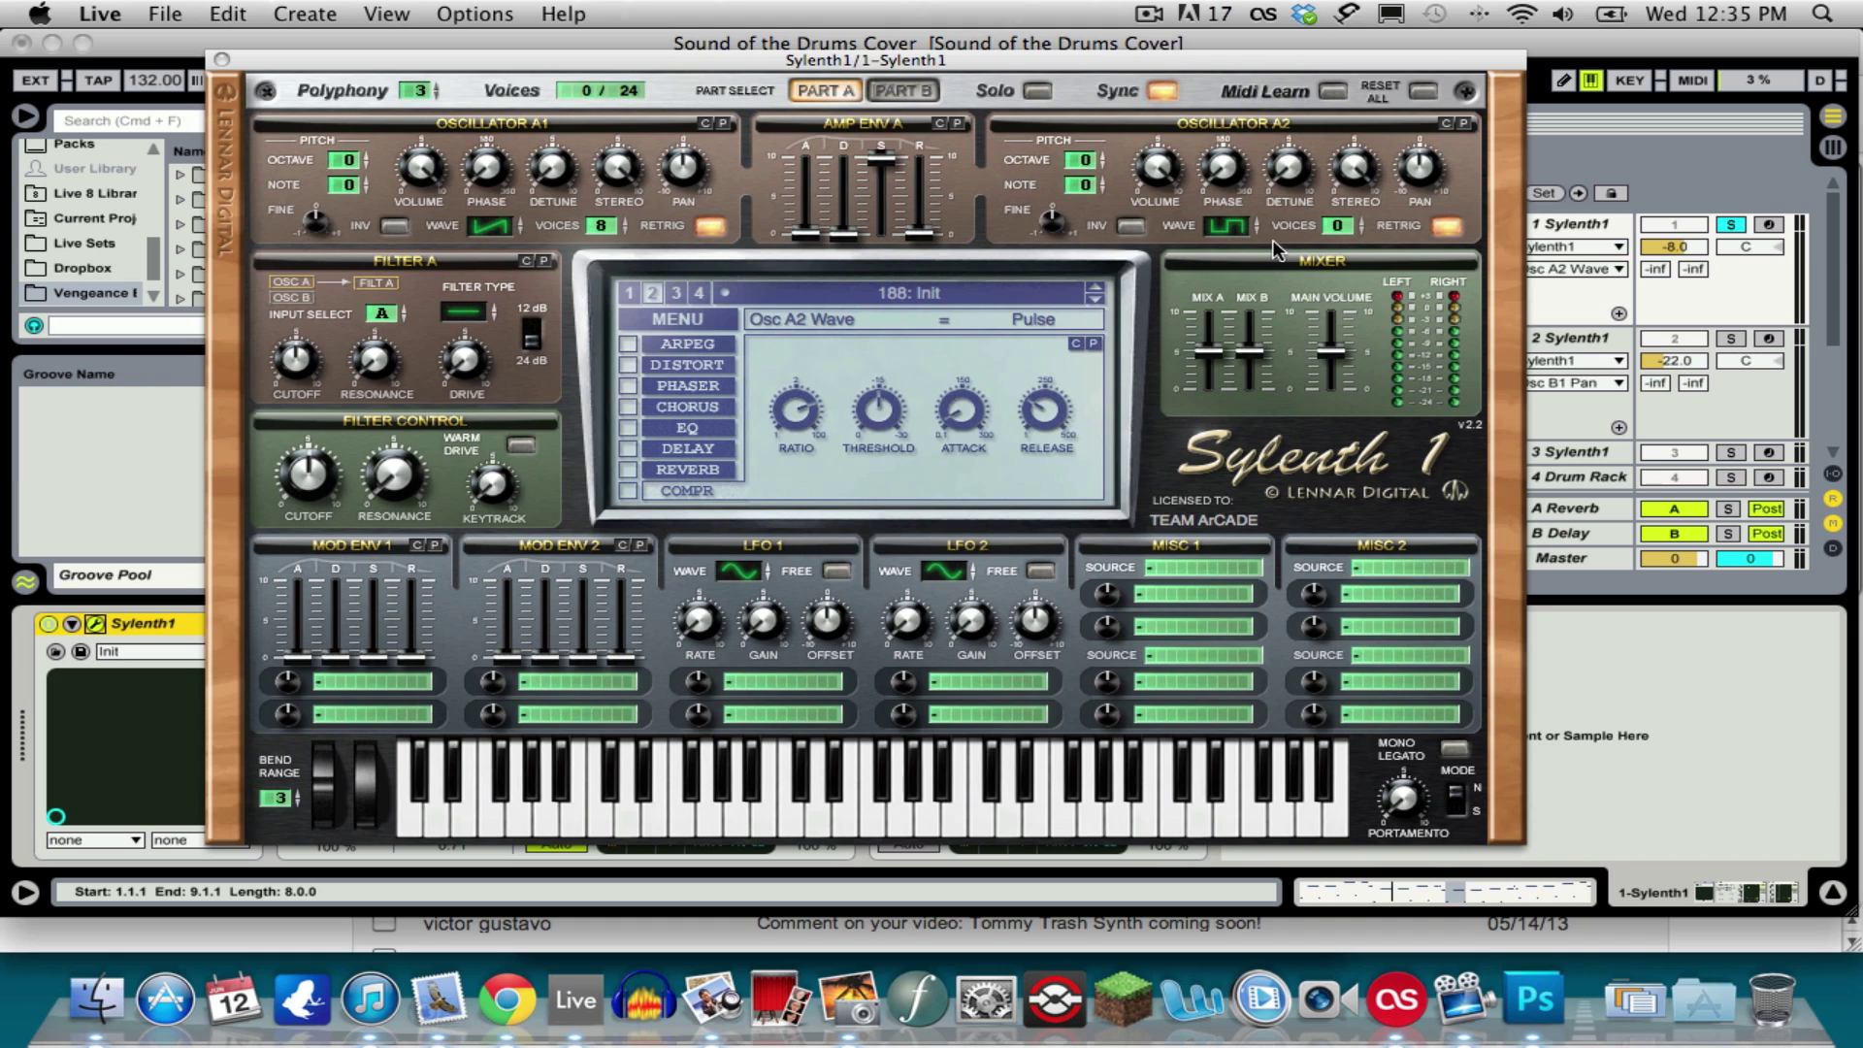
left_click_drag(1337, 238, 1341, 157)
left_click(1082, 165)
left_click_drag(1080, 178, 1083, 194)
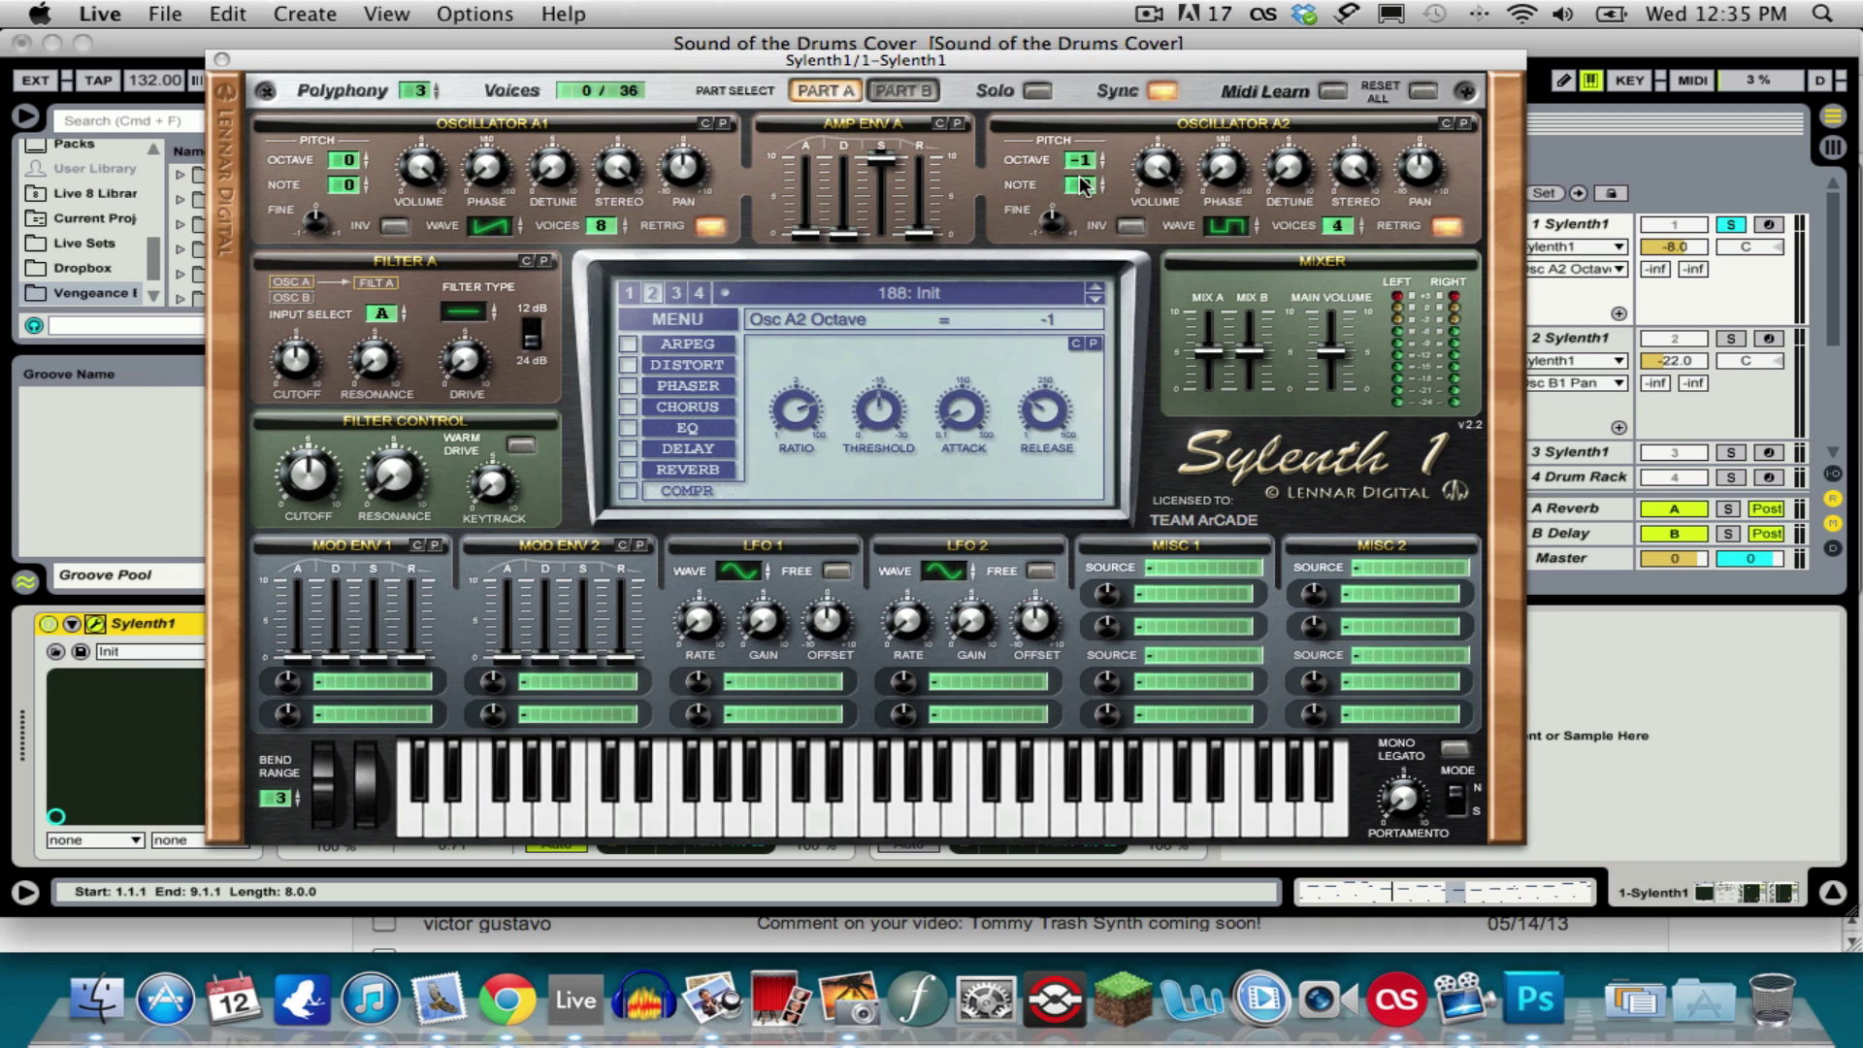
Step: In Part B, set Oscillator B1 to 8 voices and octave -1
left_click(903, 91)
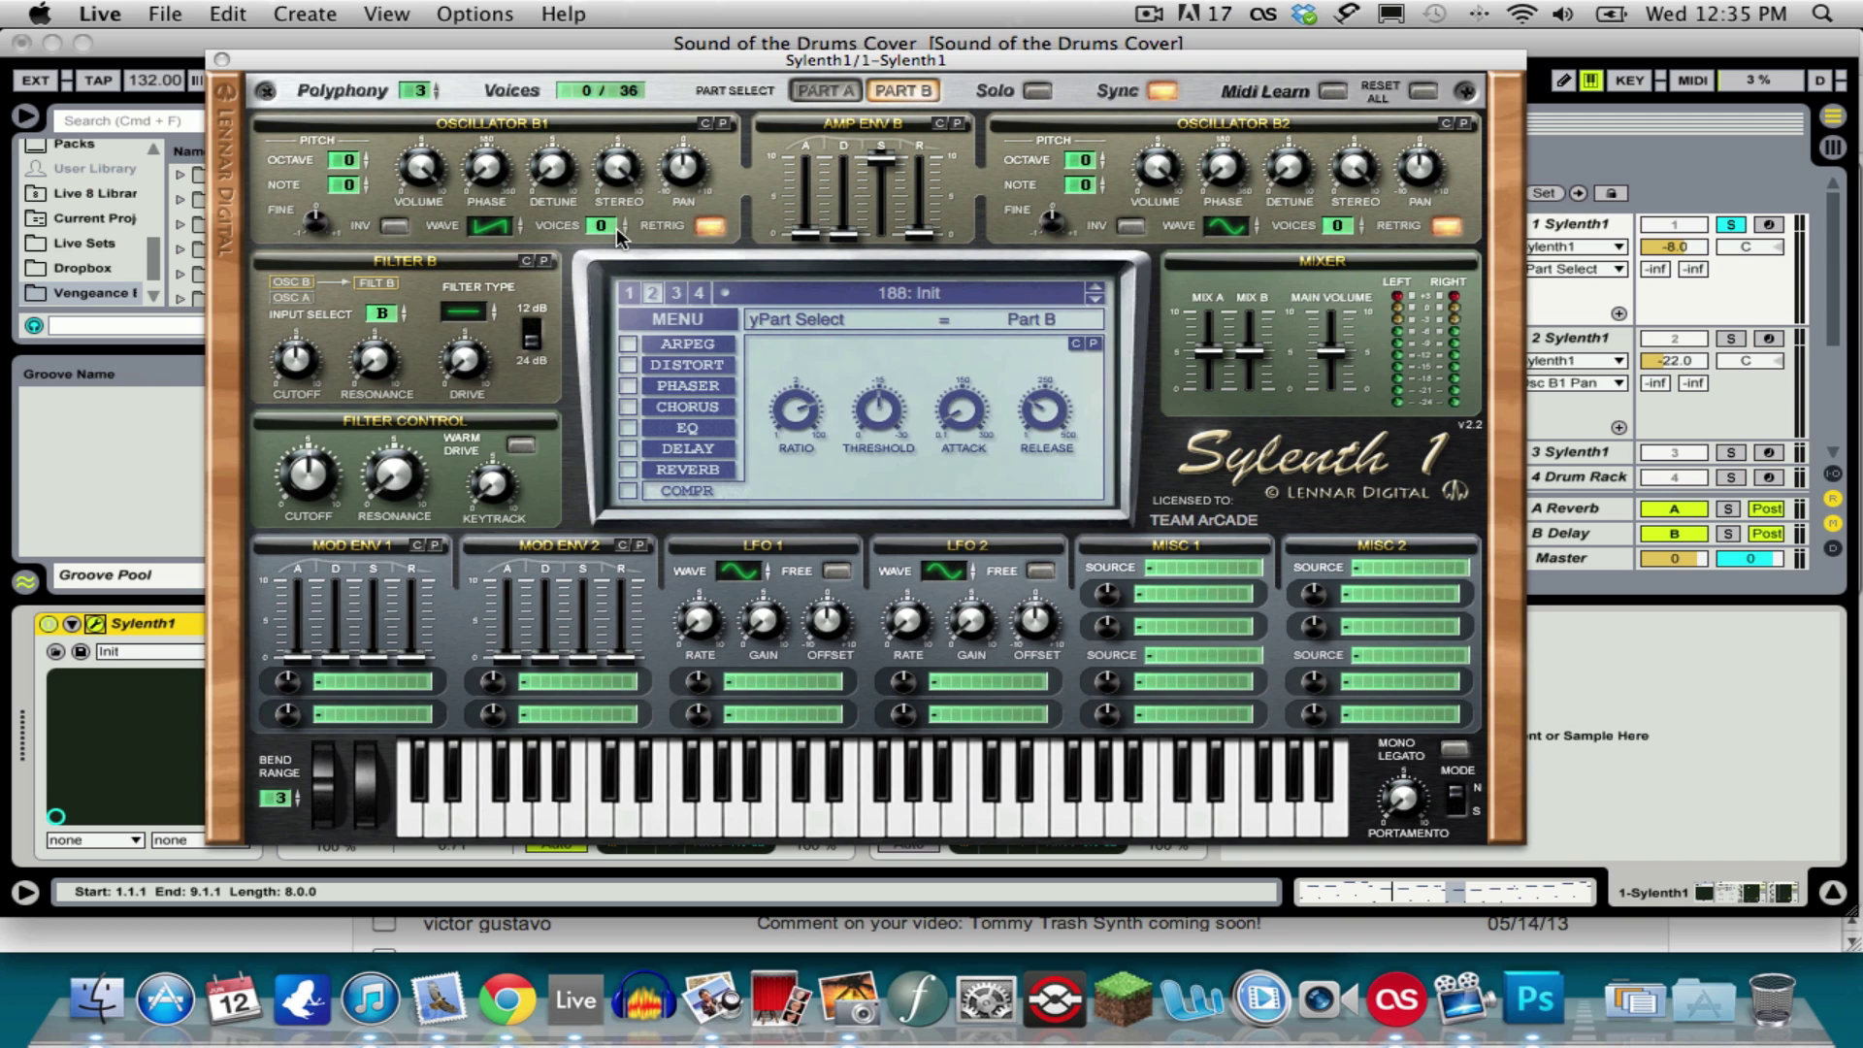
left_click_drag(608, 229, 611, 88)
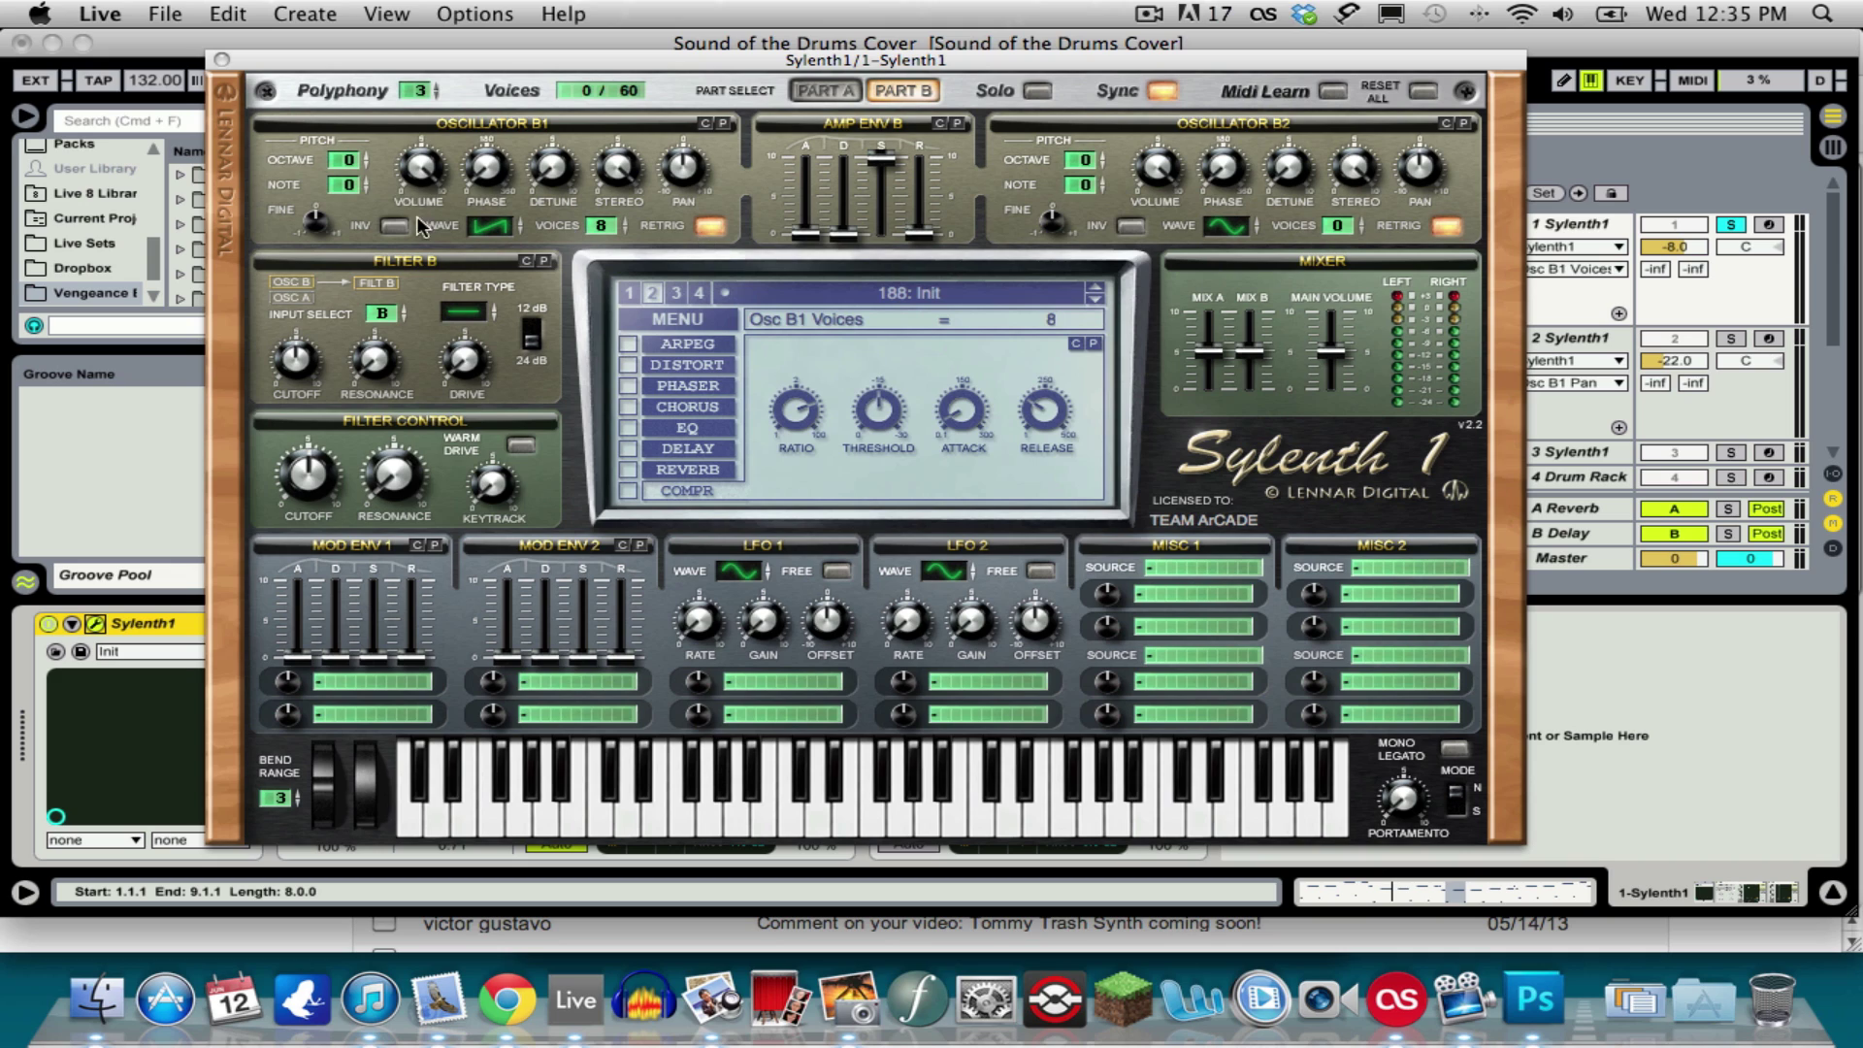
left_click(349, 167)
left_click_drag(349, 169, 352, 186)
Step: Set Oscillator B2 to a noise wave with 1 voice and volume 1.05, arming the track to audition it
left_click_drag(1225, 225, 1235, 73)
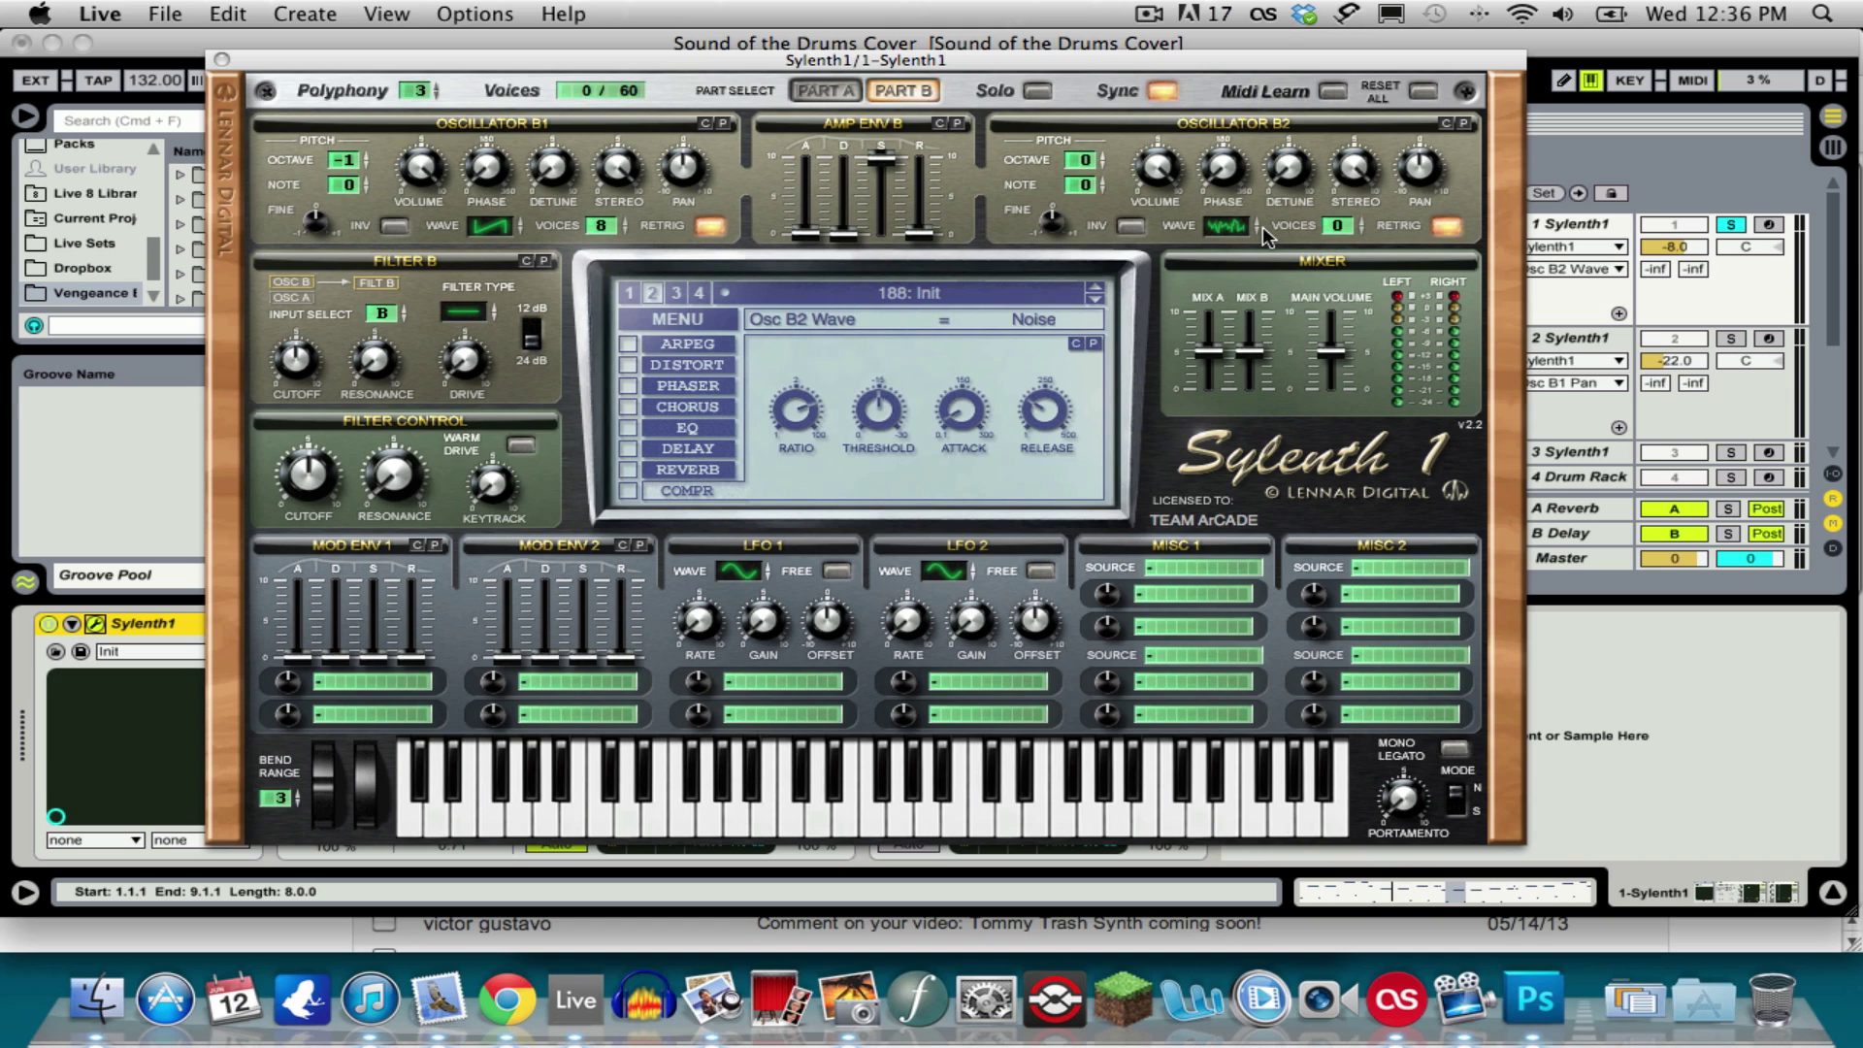
left_click_drag(1337, 231, 1341, 219)
left_click_drag(1160, 170, 1157, 232)
left_click_drag(1157, 167, 1155, 309)
left_click(1768, 225)
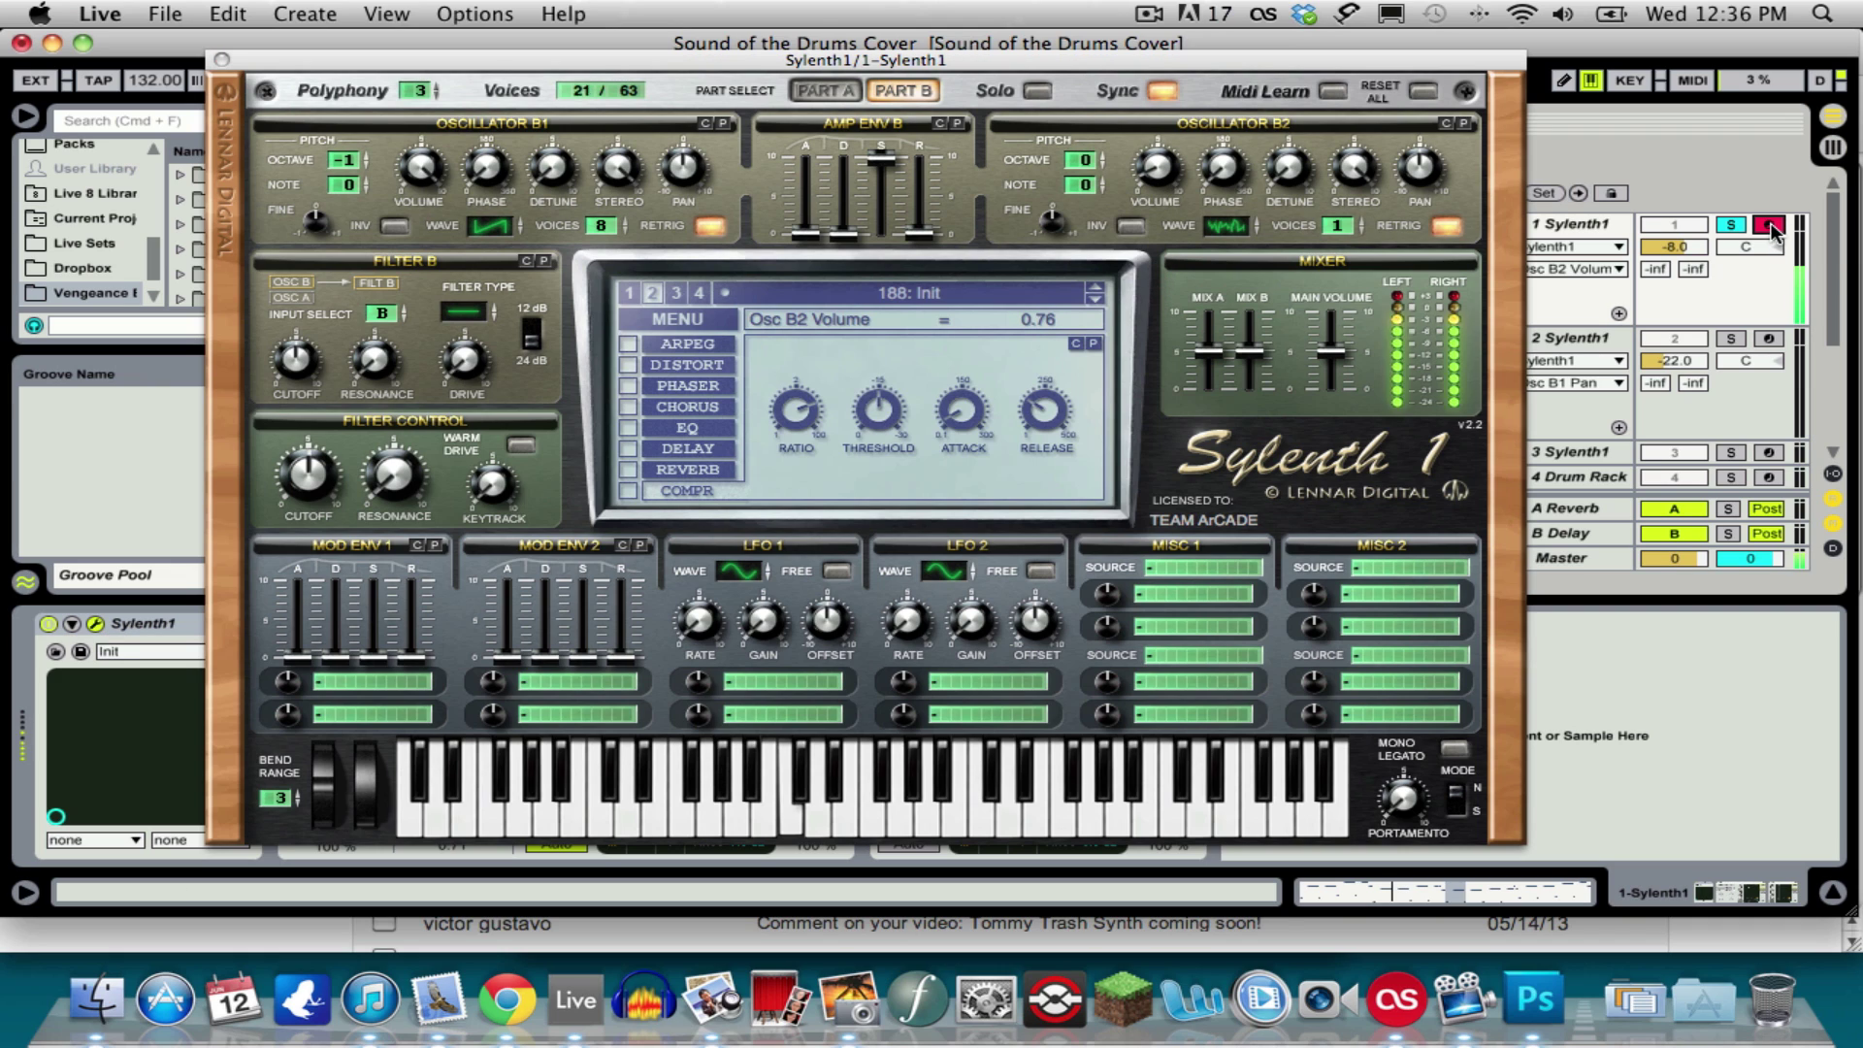
left_click(1155, 171)
left_click_drag(1155, 171, 1148, 163)
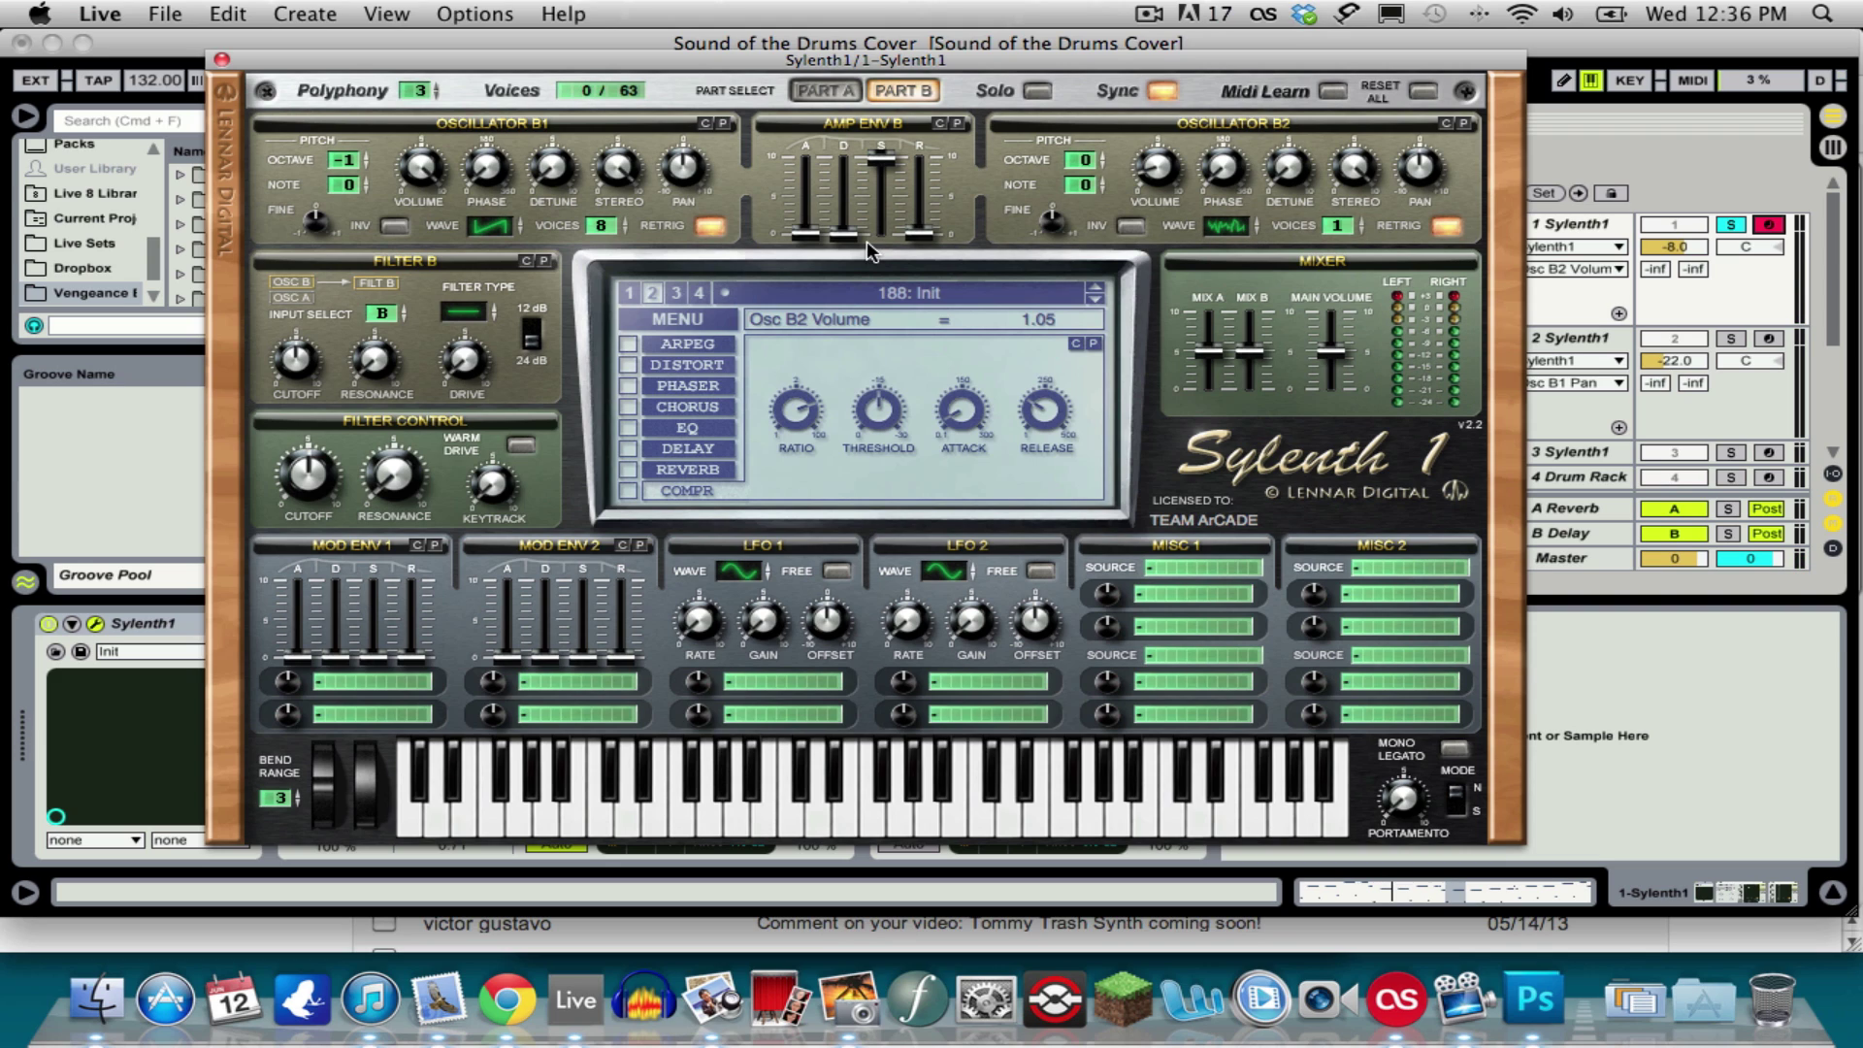
Step: In Part A, set Filter A to input A+B, type Bandpass and cutoff 30.52 Hz
left_click(804, 90)
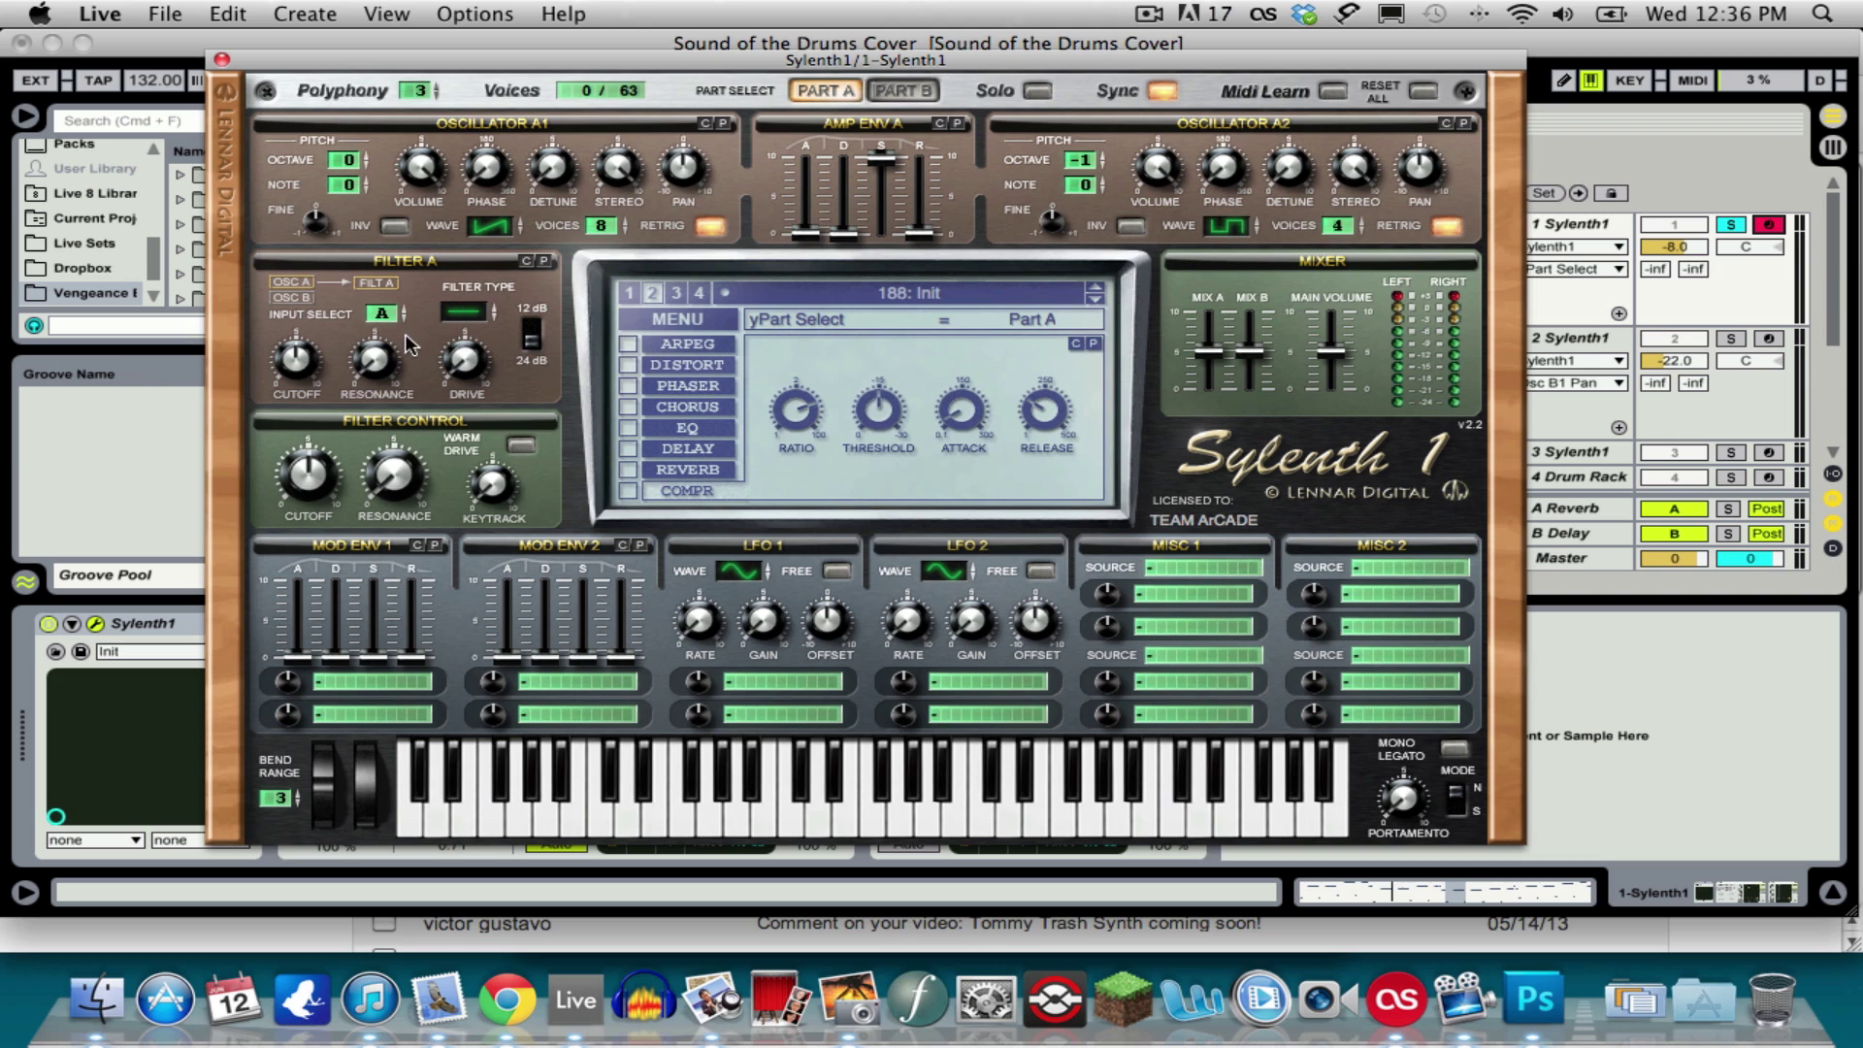
left_click(383, 309)
left_click(390, 310)
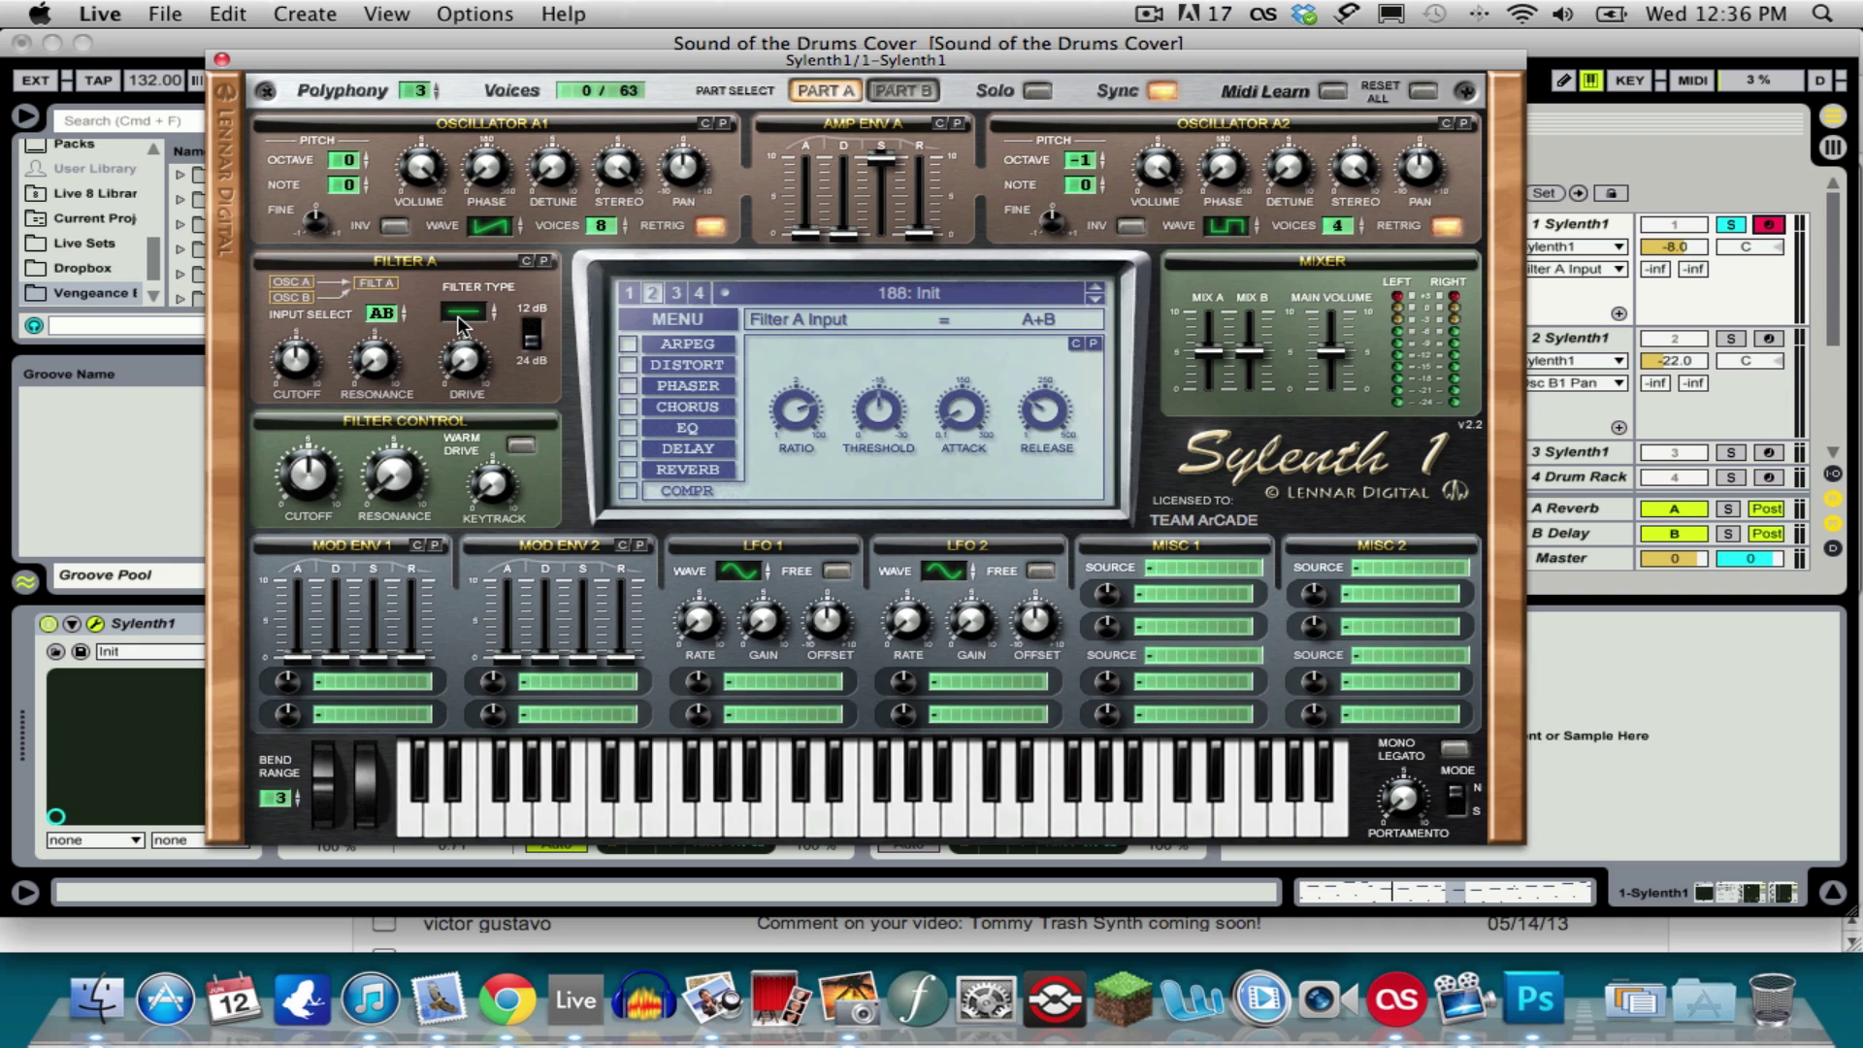
left_click_drag(460, 323, 463, 268)
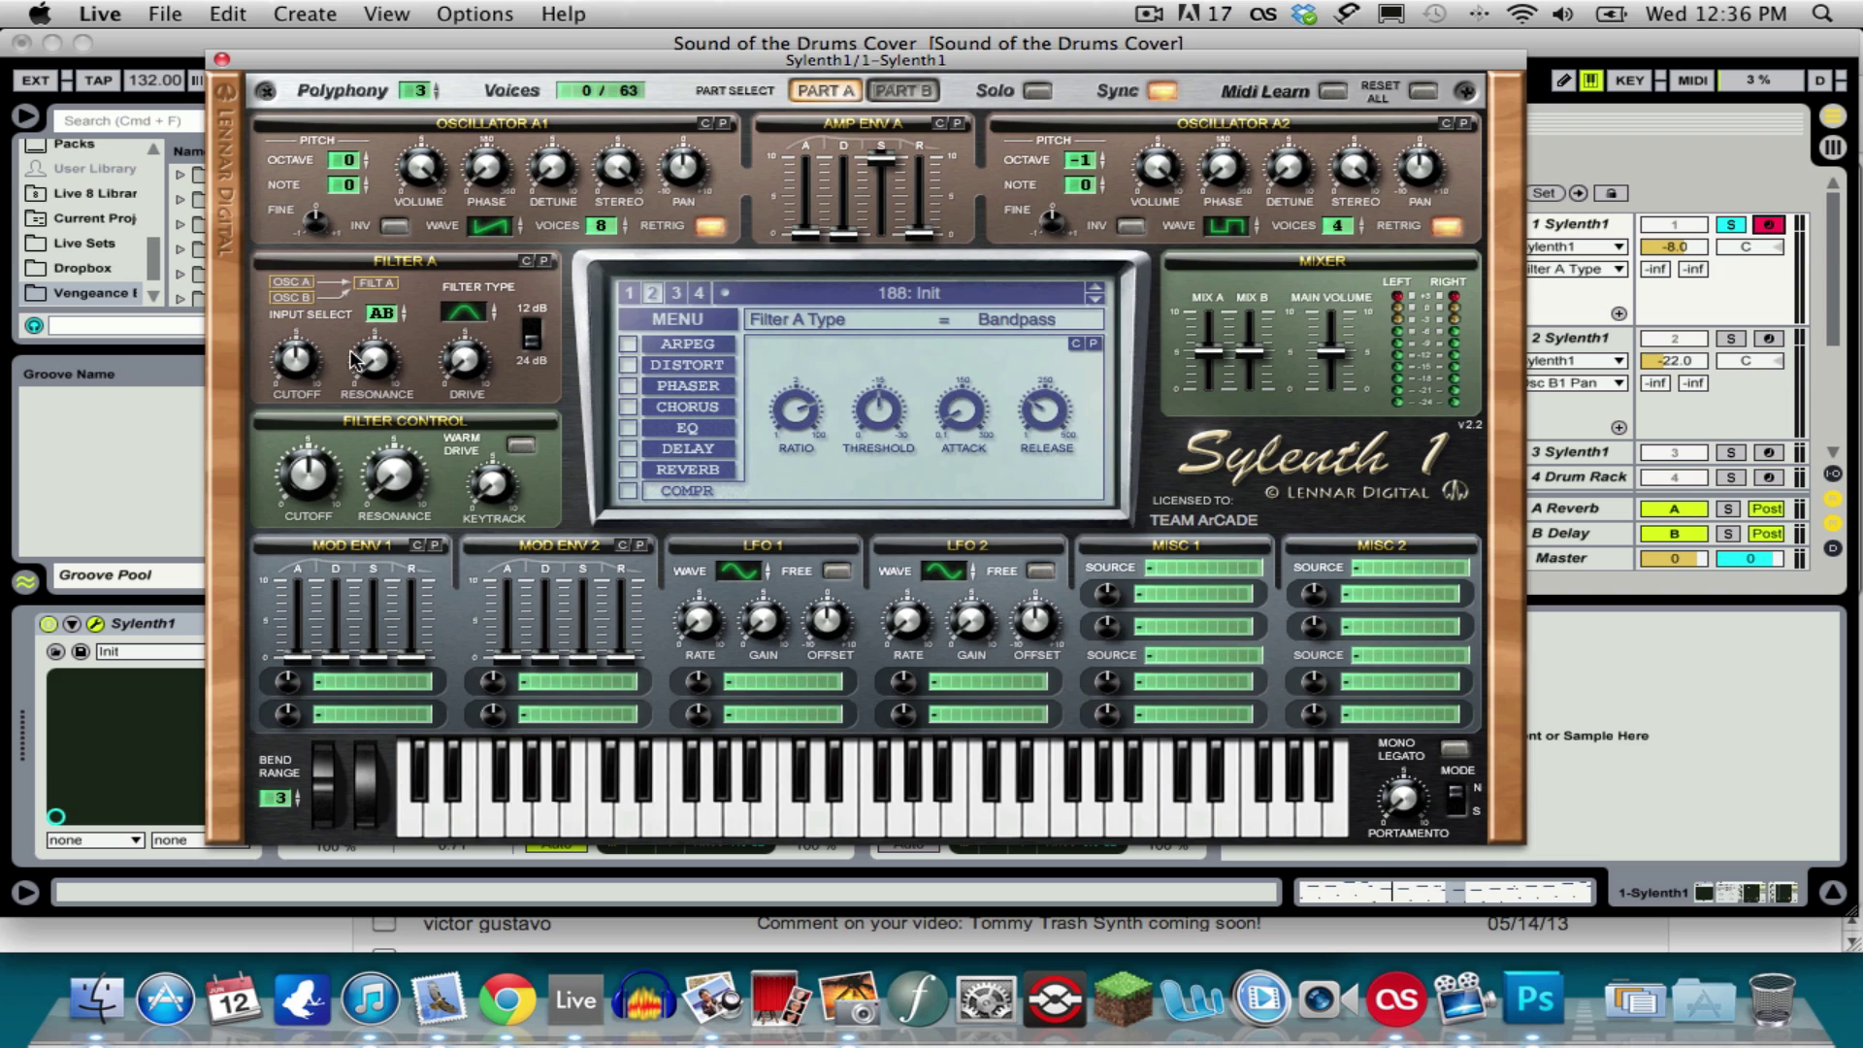
left_click(307, 366)
mouse_move(307, 366)
left_mouse_down()
mouse_move(290, 391)
mouse_move(306, 375)
left_mouse_up()
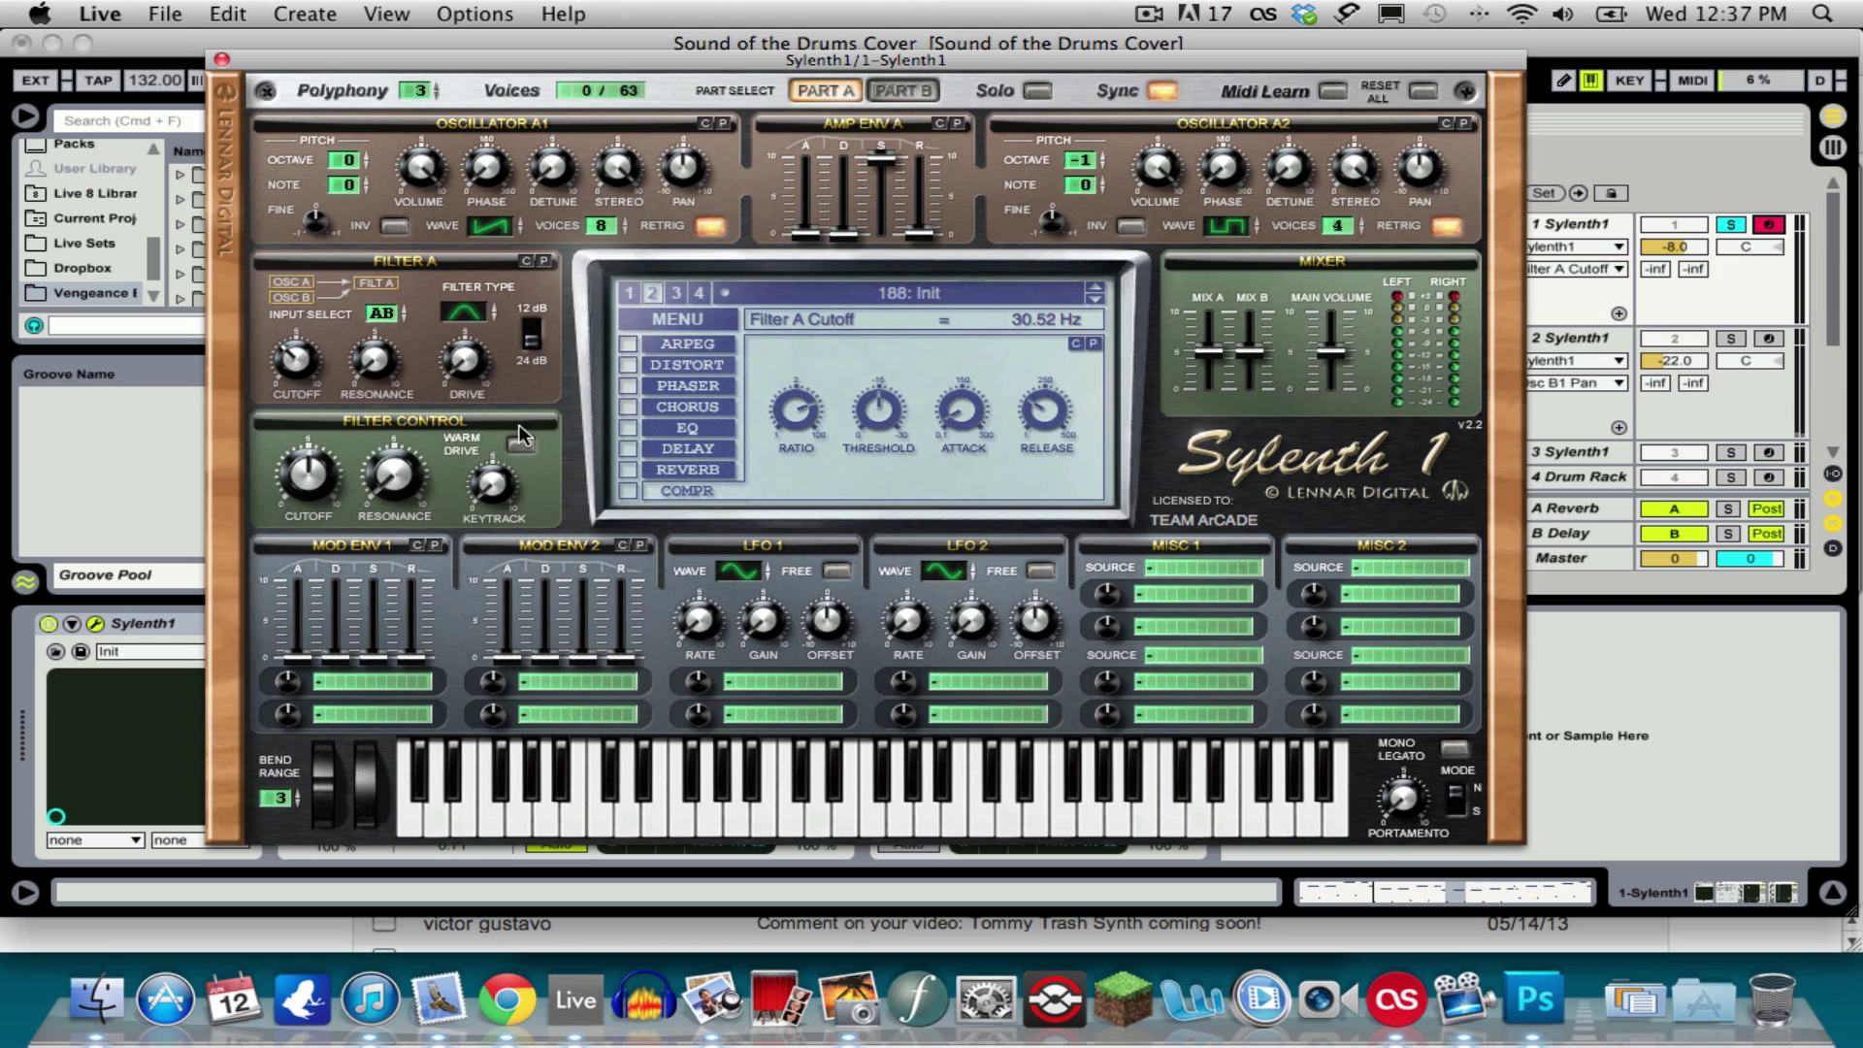
Step: Enable OverDrive distortion with amount 7.90 and dry/wet 100%
left_click(675, 361)
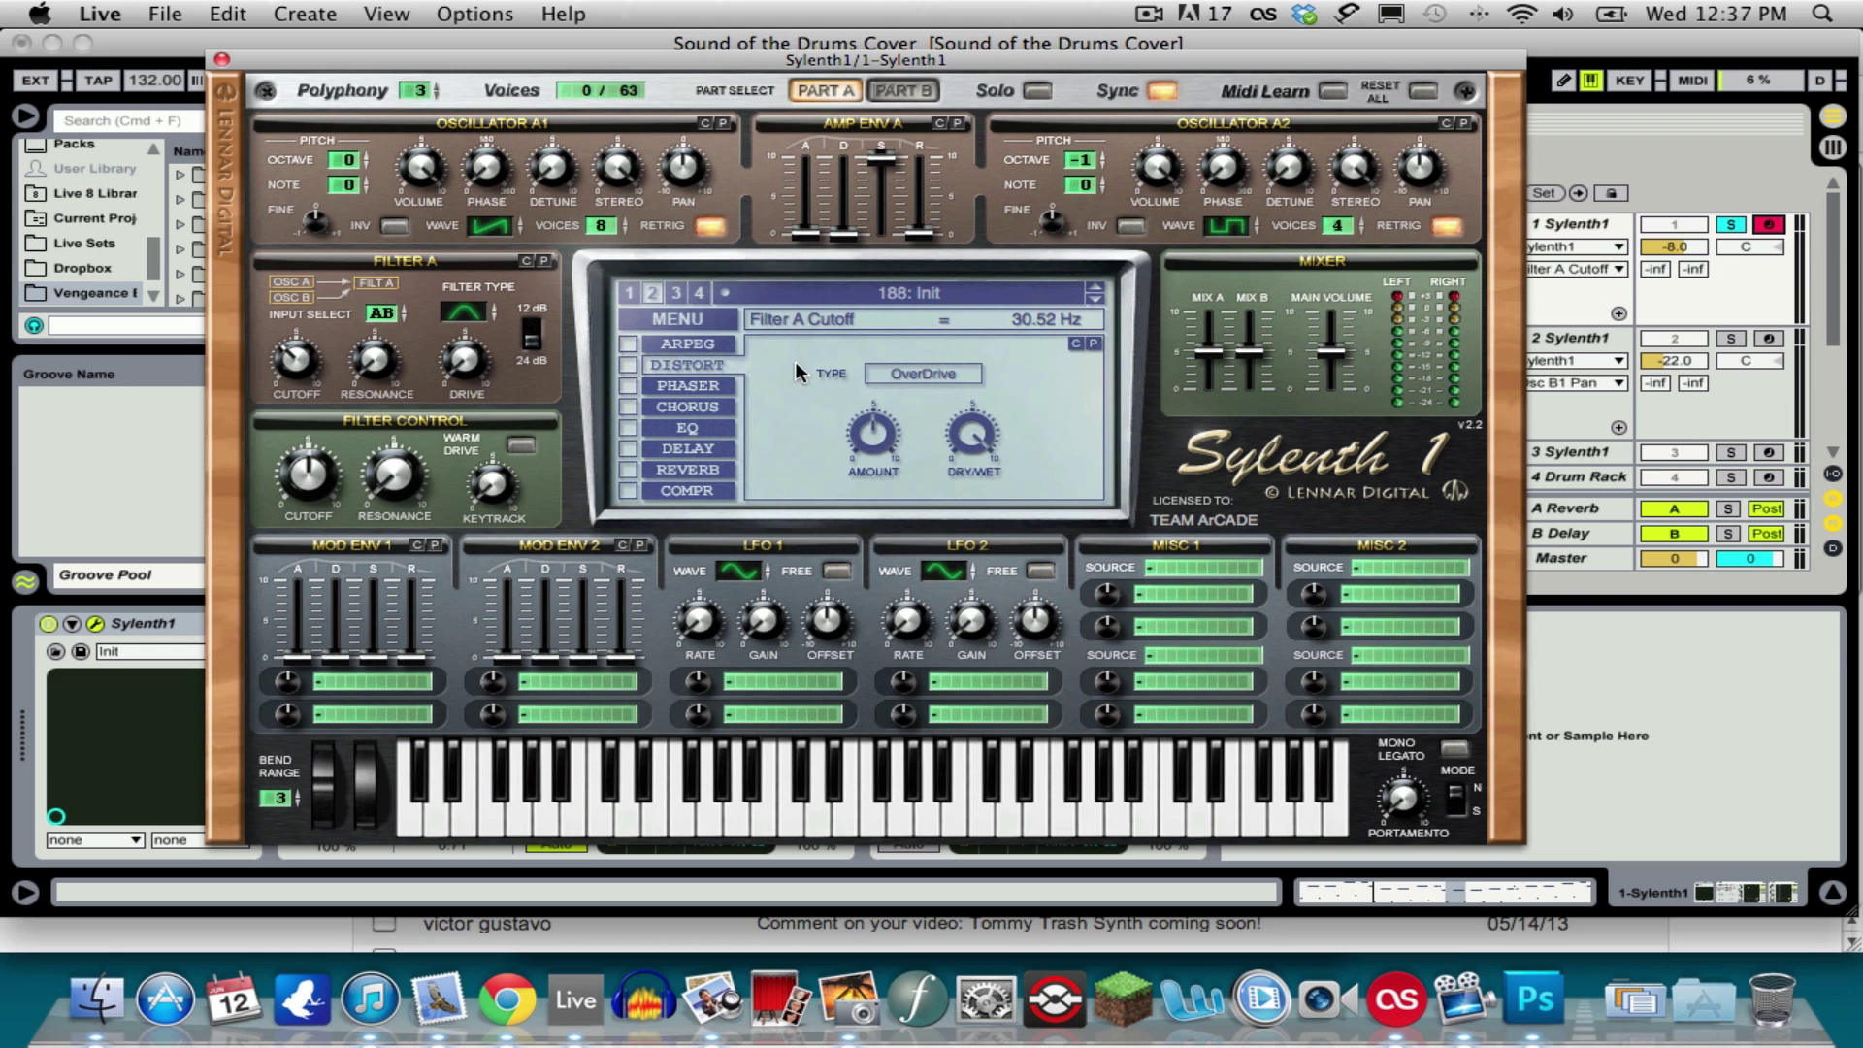
left_click(626, 365)
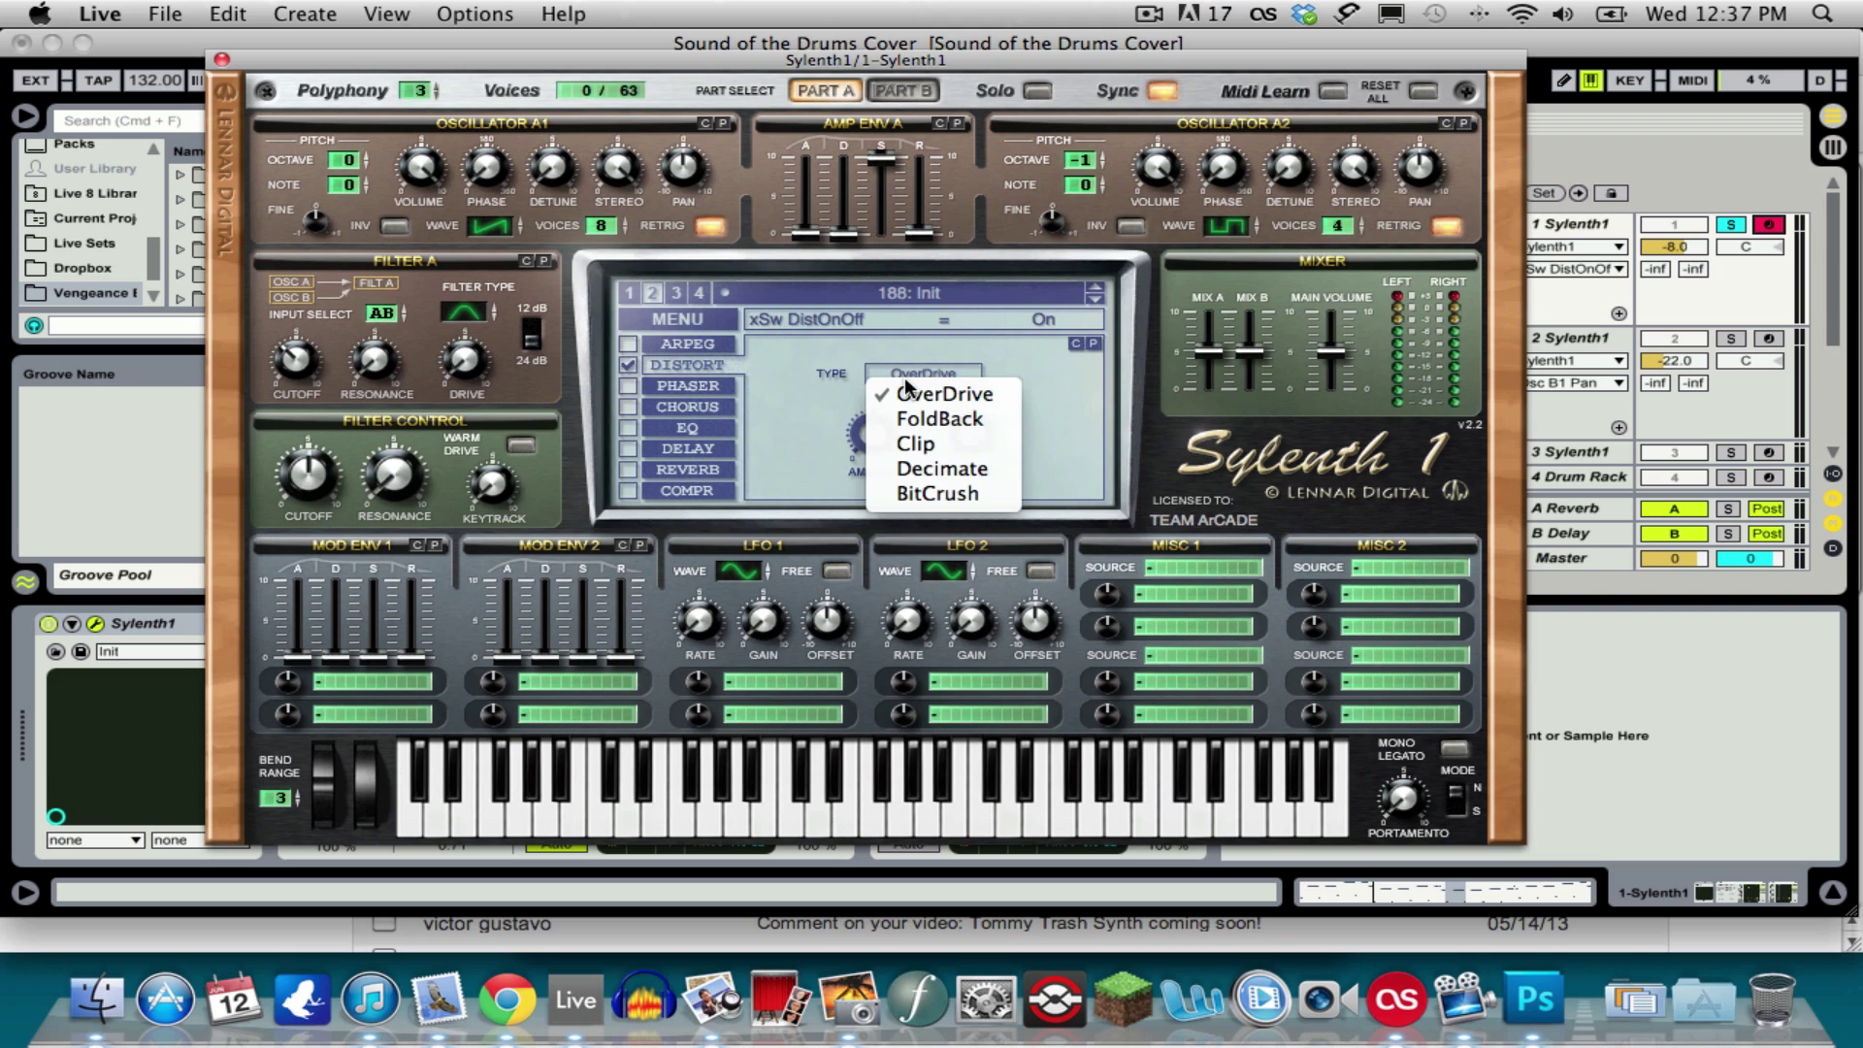
left_click(912, 392)
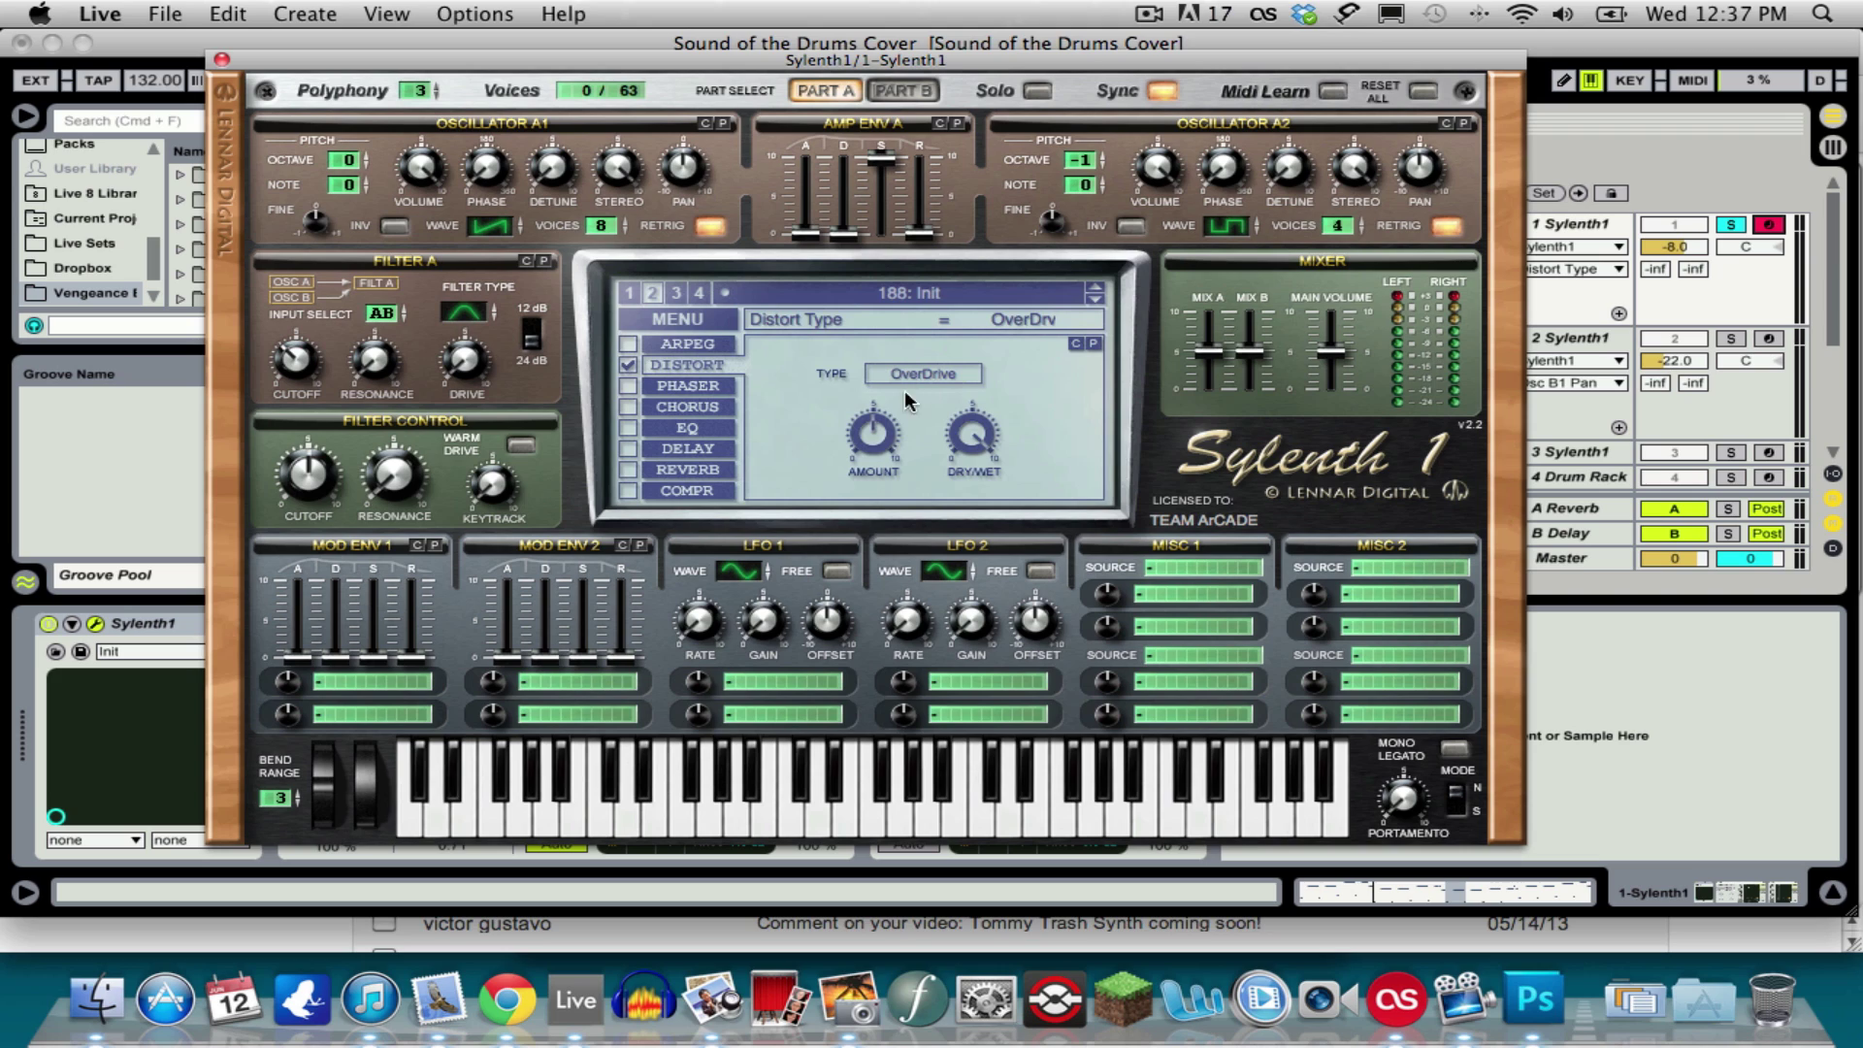
left_click_drag(881, 432, 873, 347)
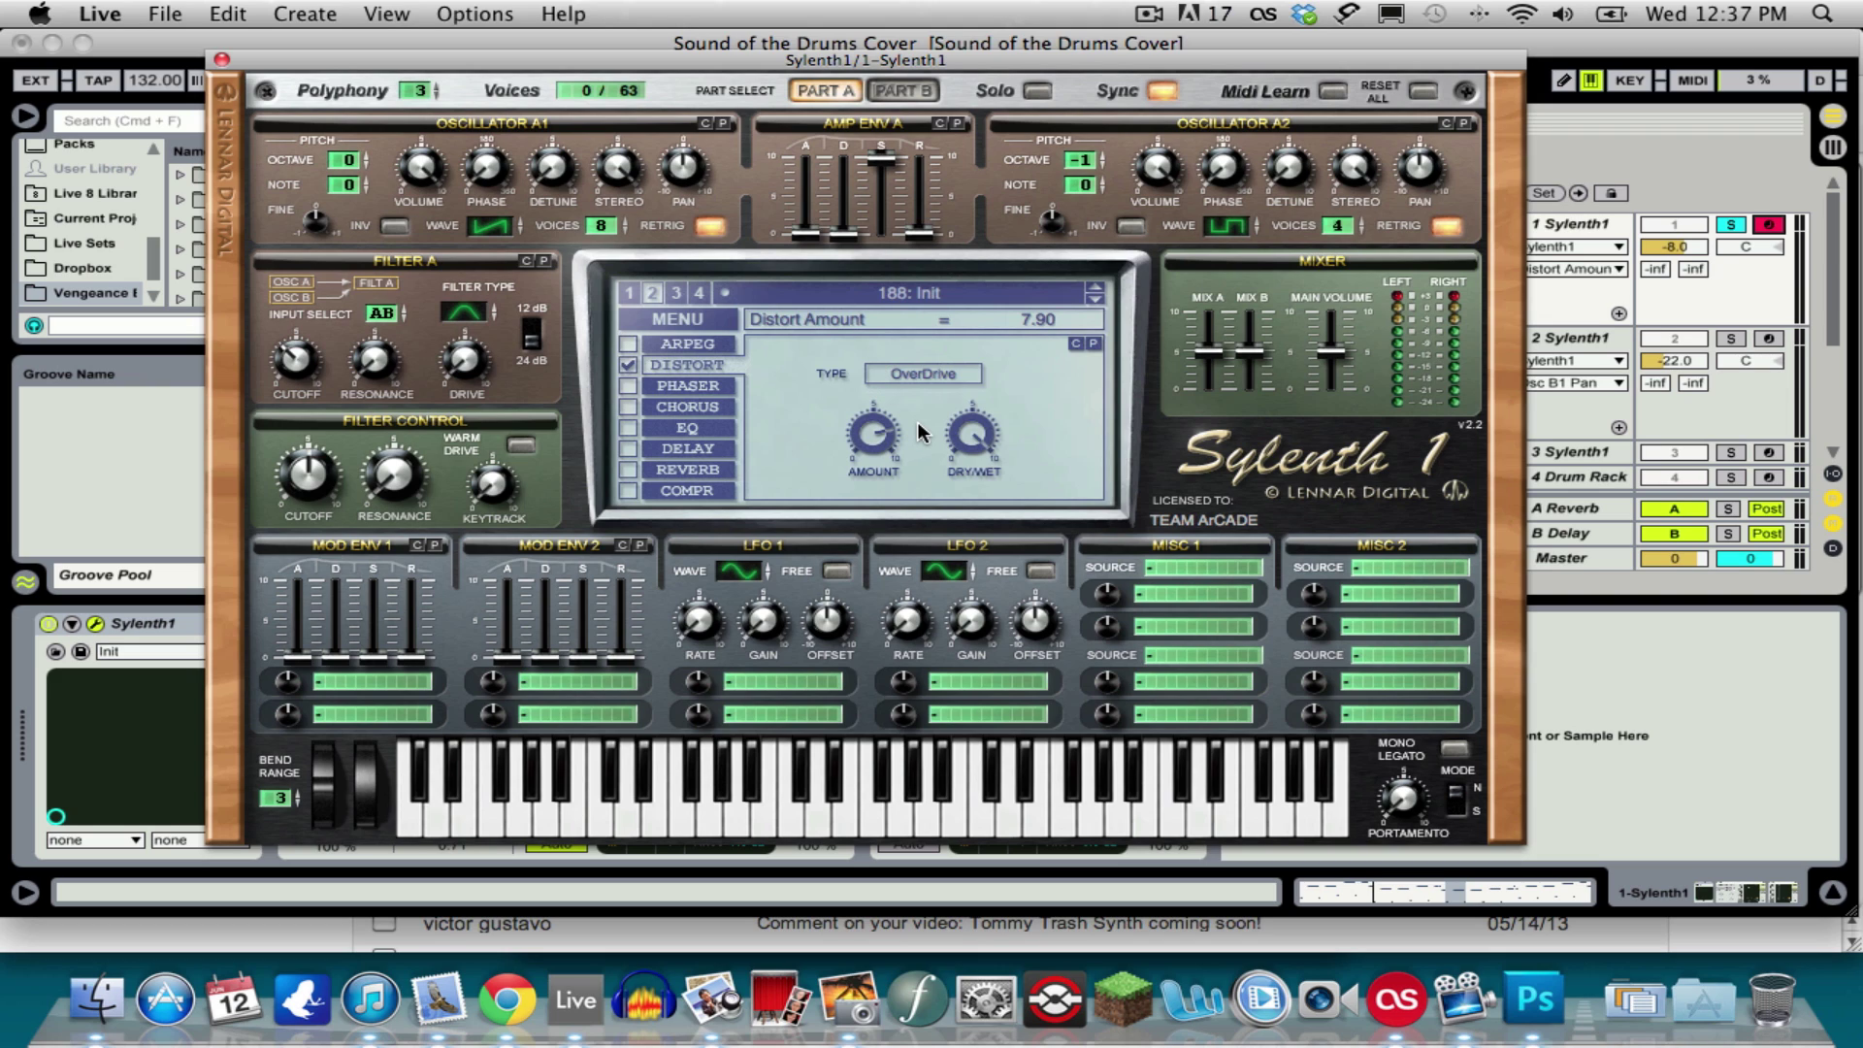
left_click(976, 449)
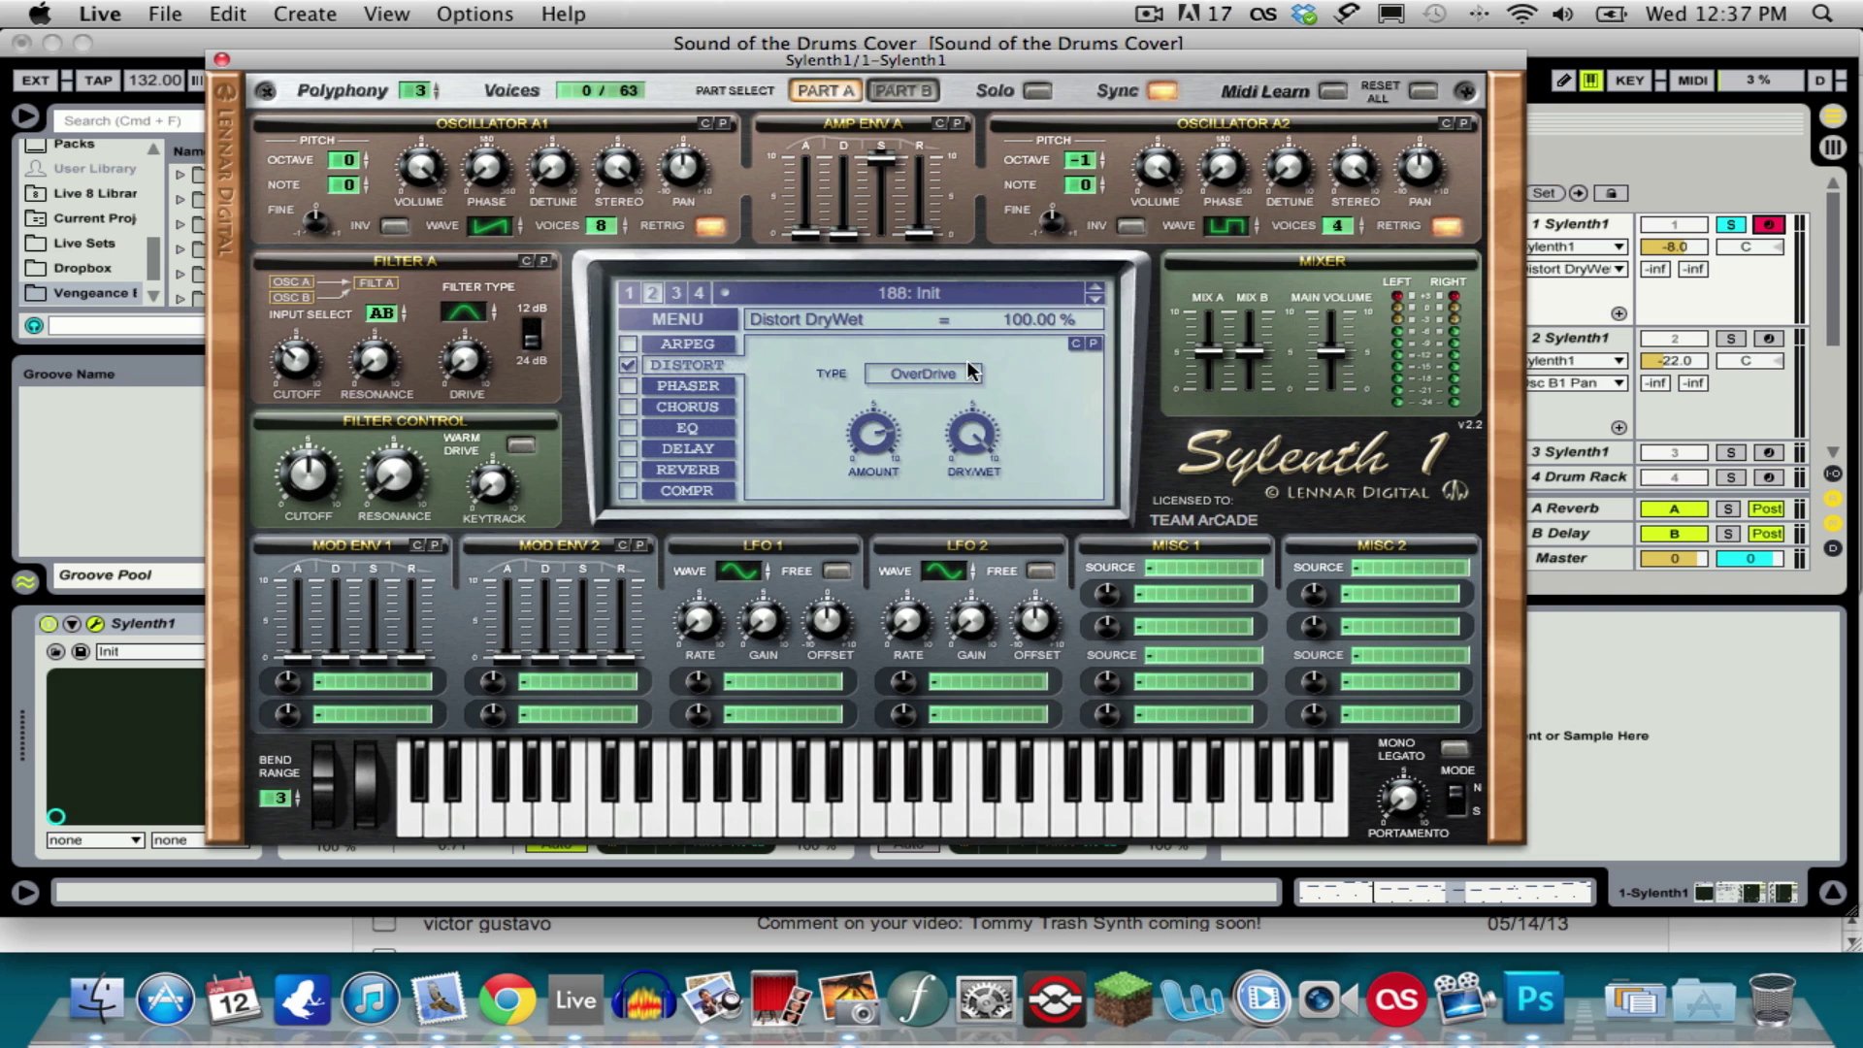
key("space")
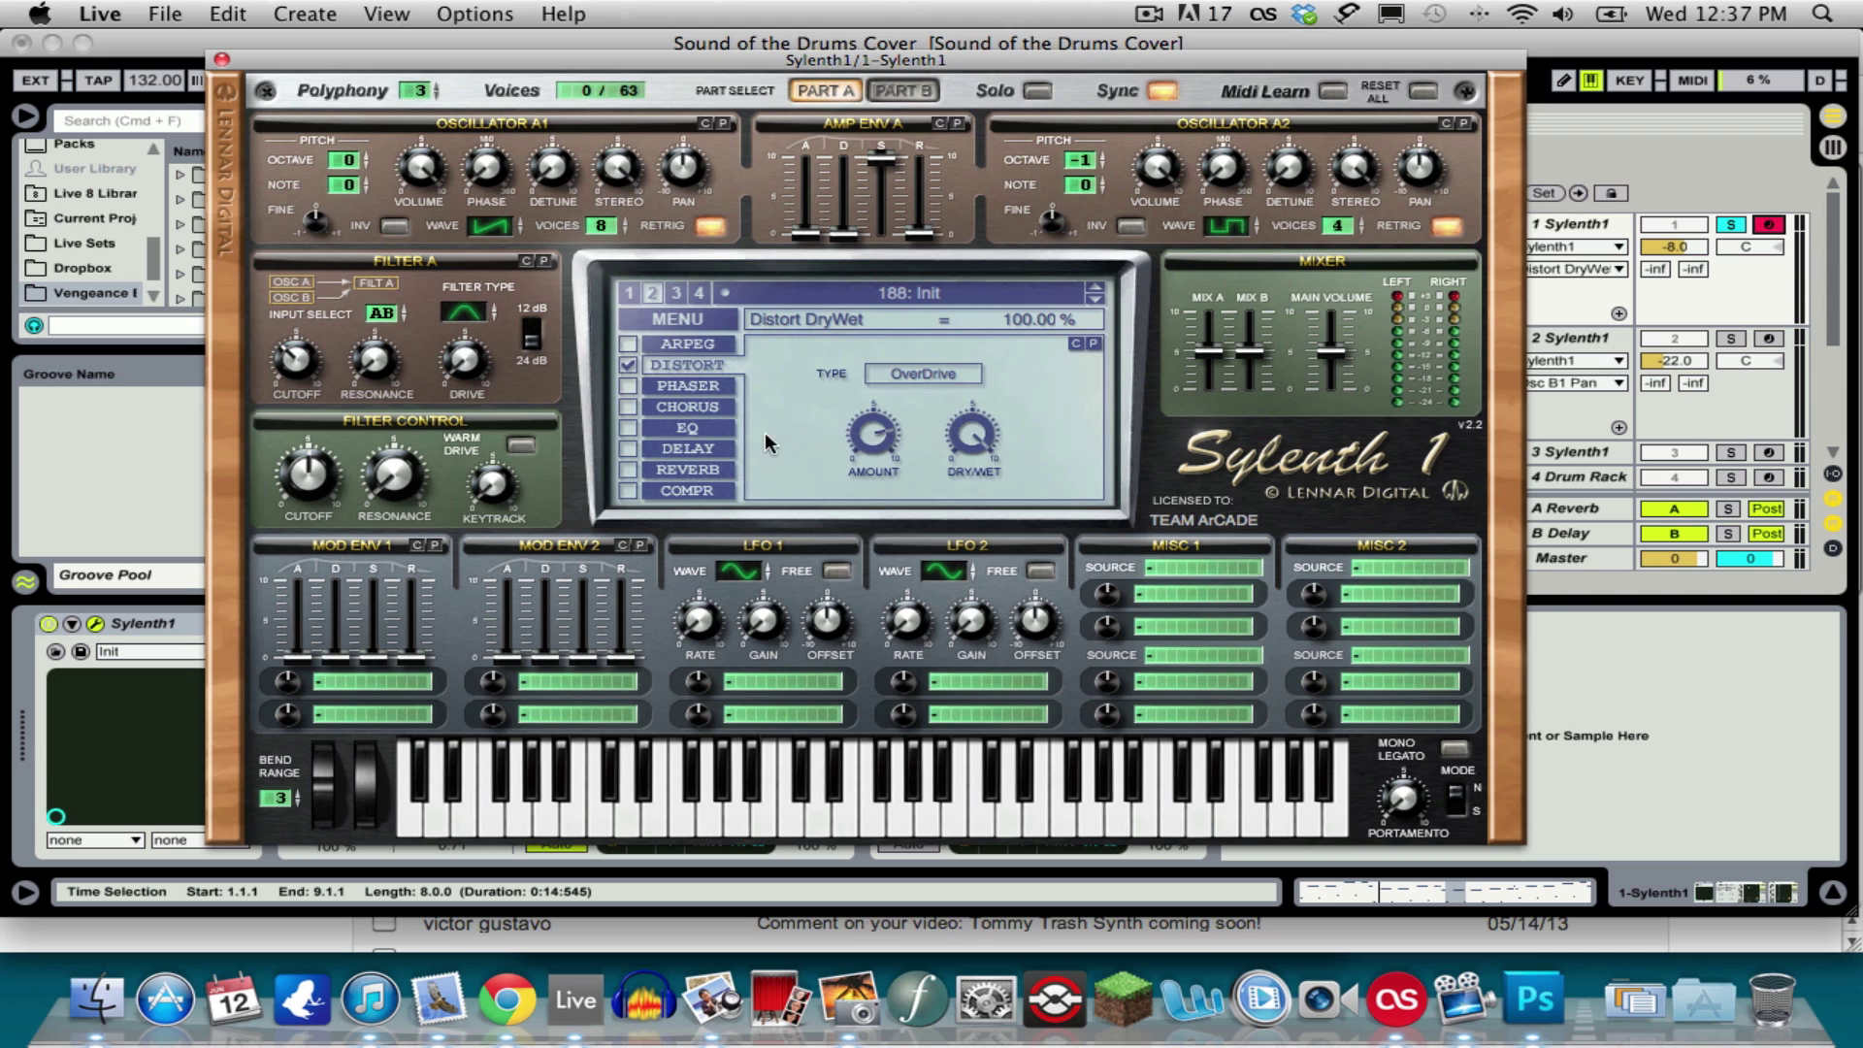
Step: Enable the EQ with bass 5.64 dB at 180.47 Hz and treble 9.64 dB at 1725.49 Hz
left_click(691, 428)
left_click(628, 428)
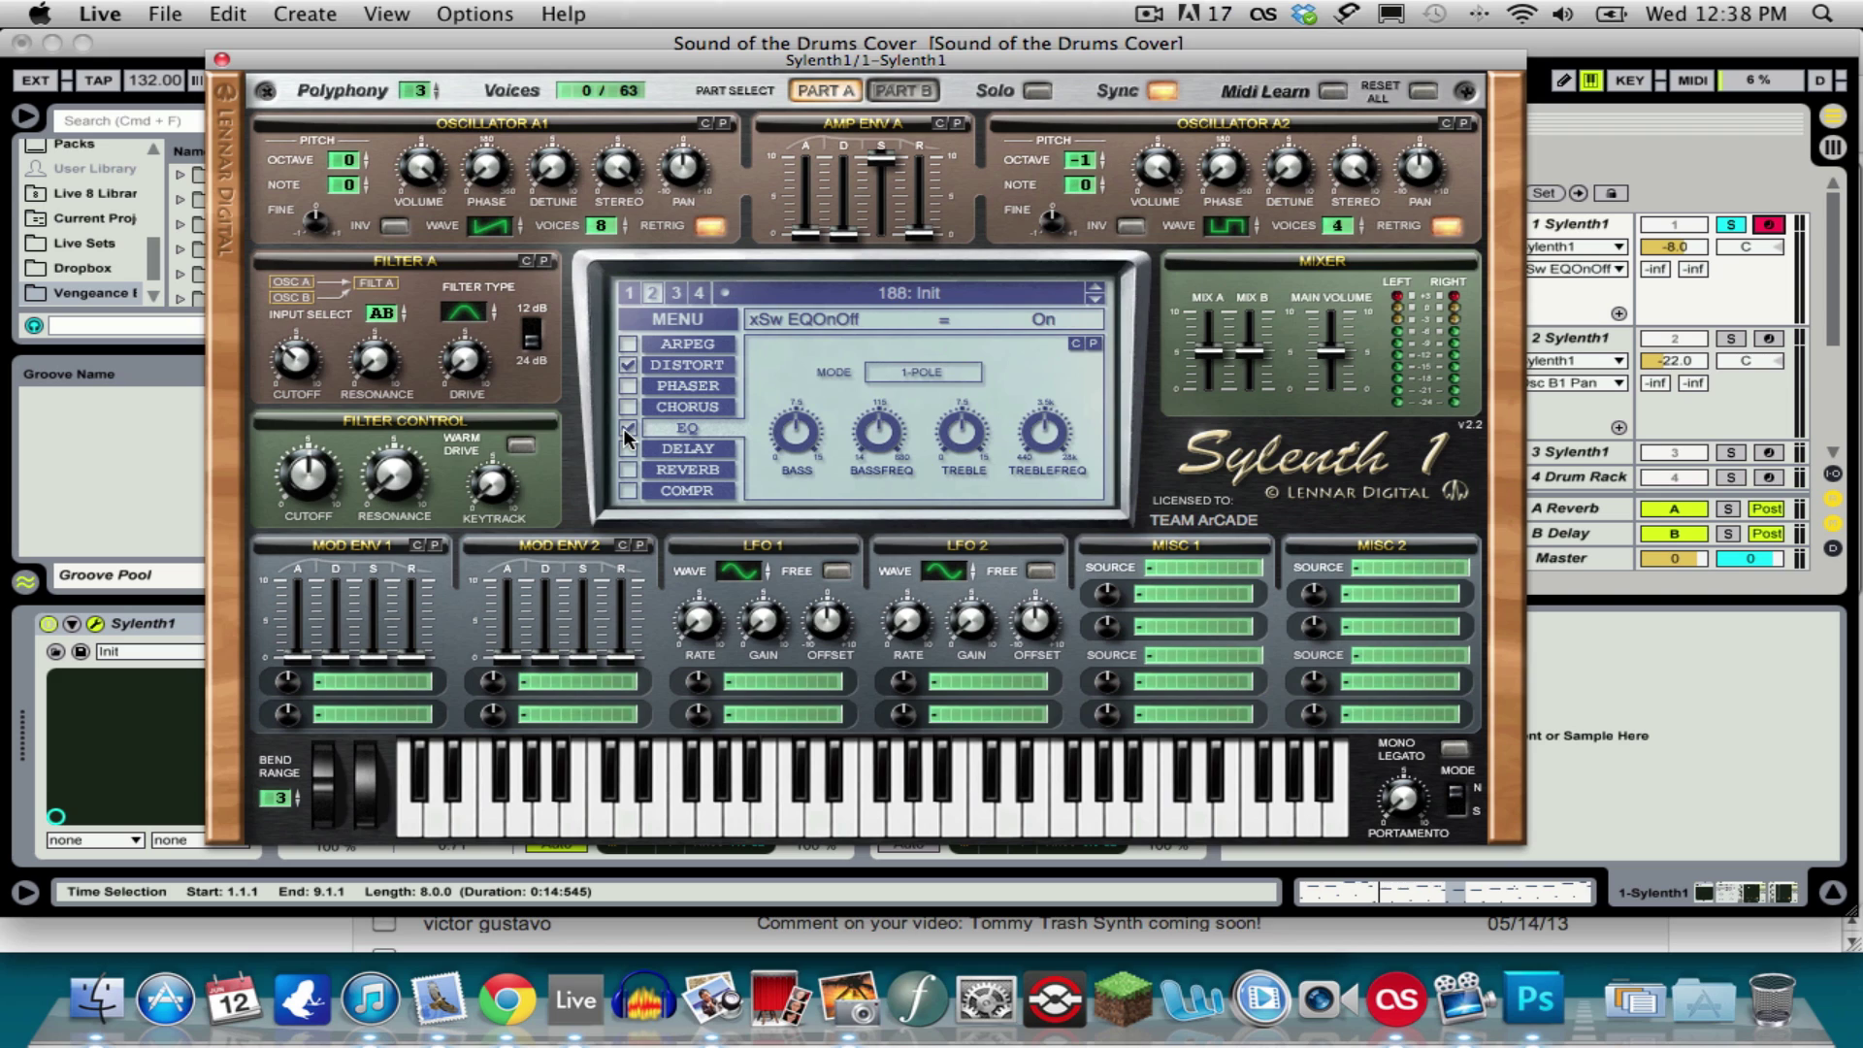
left_click(797, 437)
left_click_drag(797, 428, 792, 457)
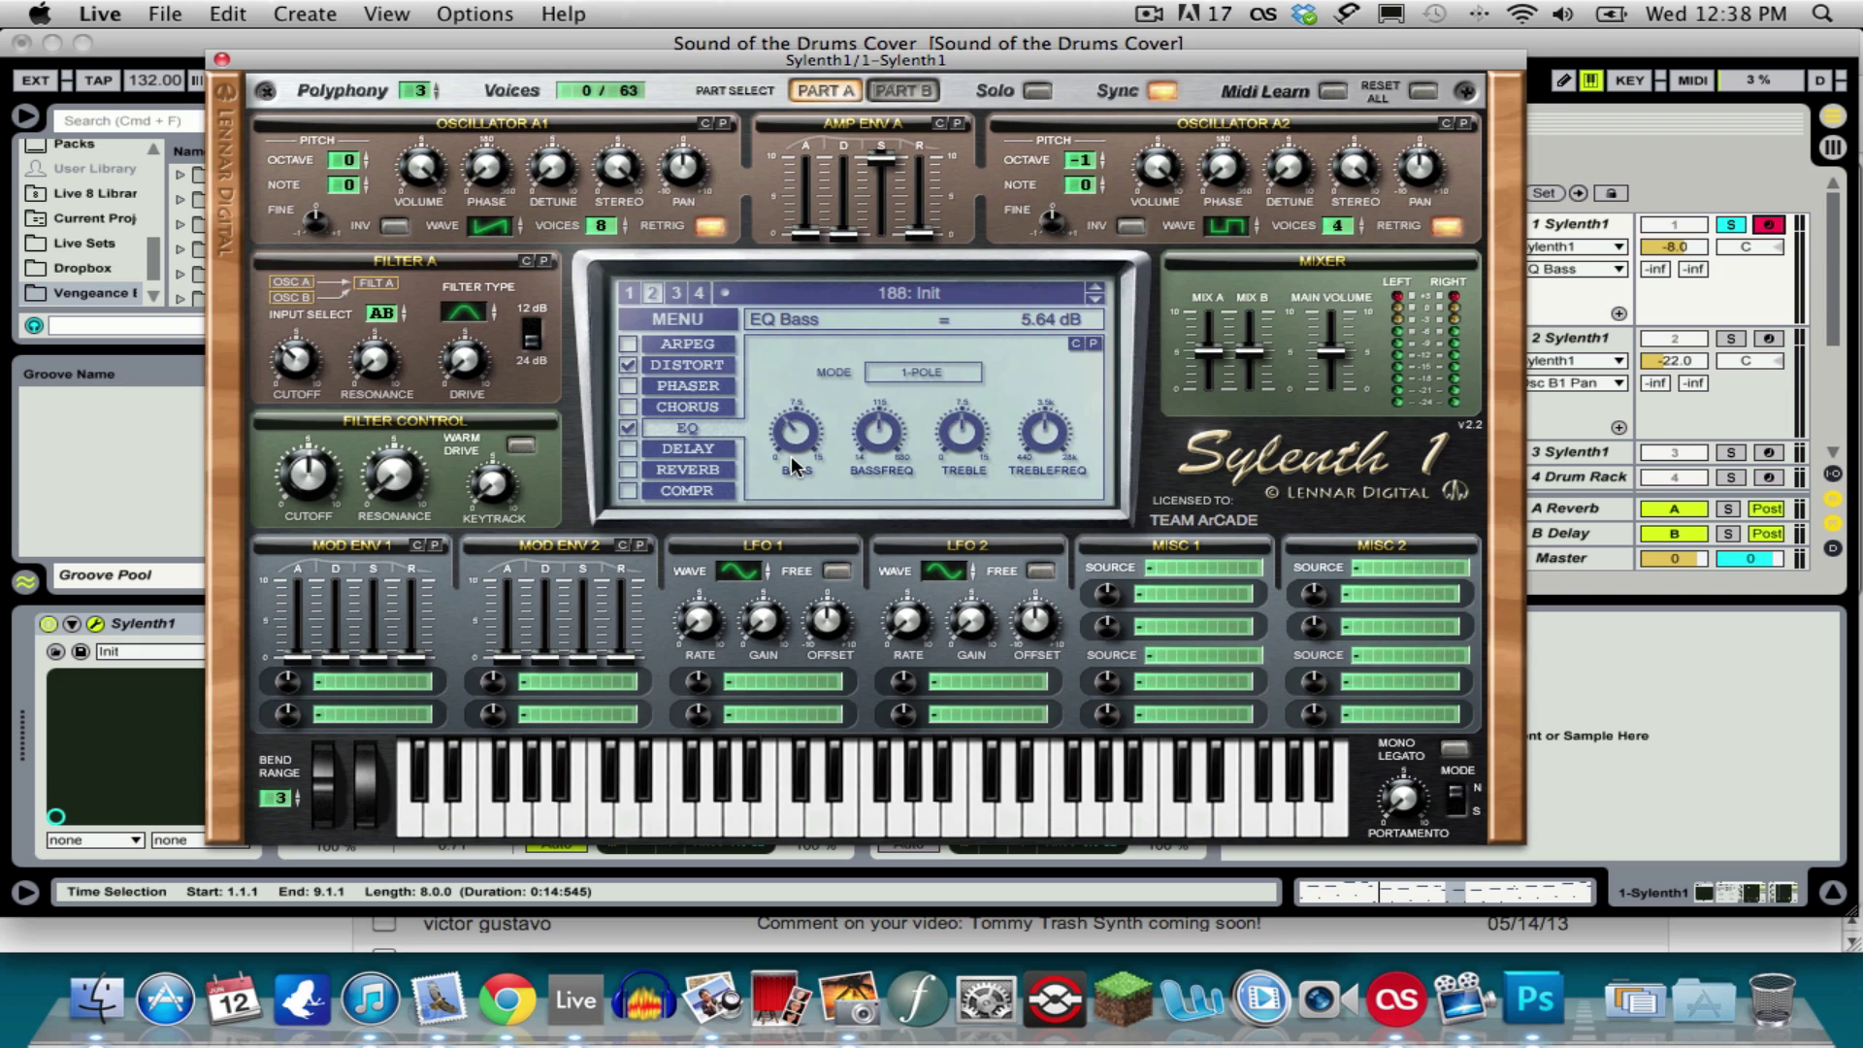
left_click(880, 441)
left_click_drag(879, 436, 883, 411)
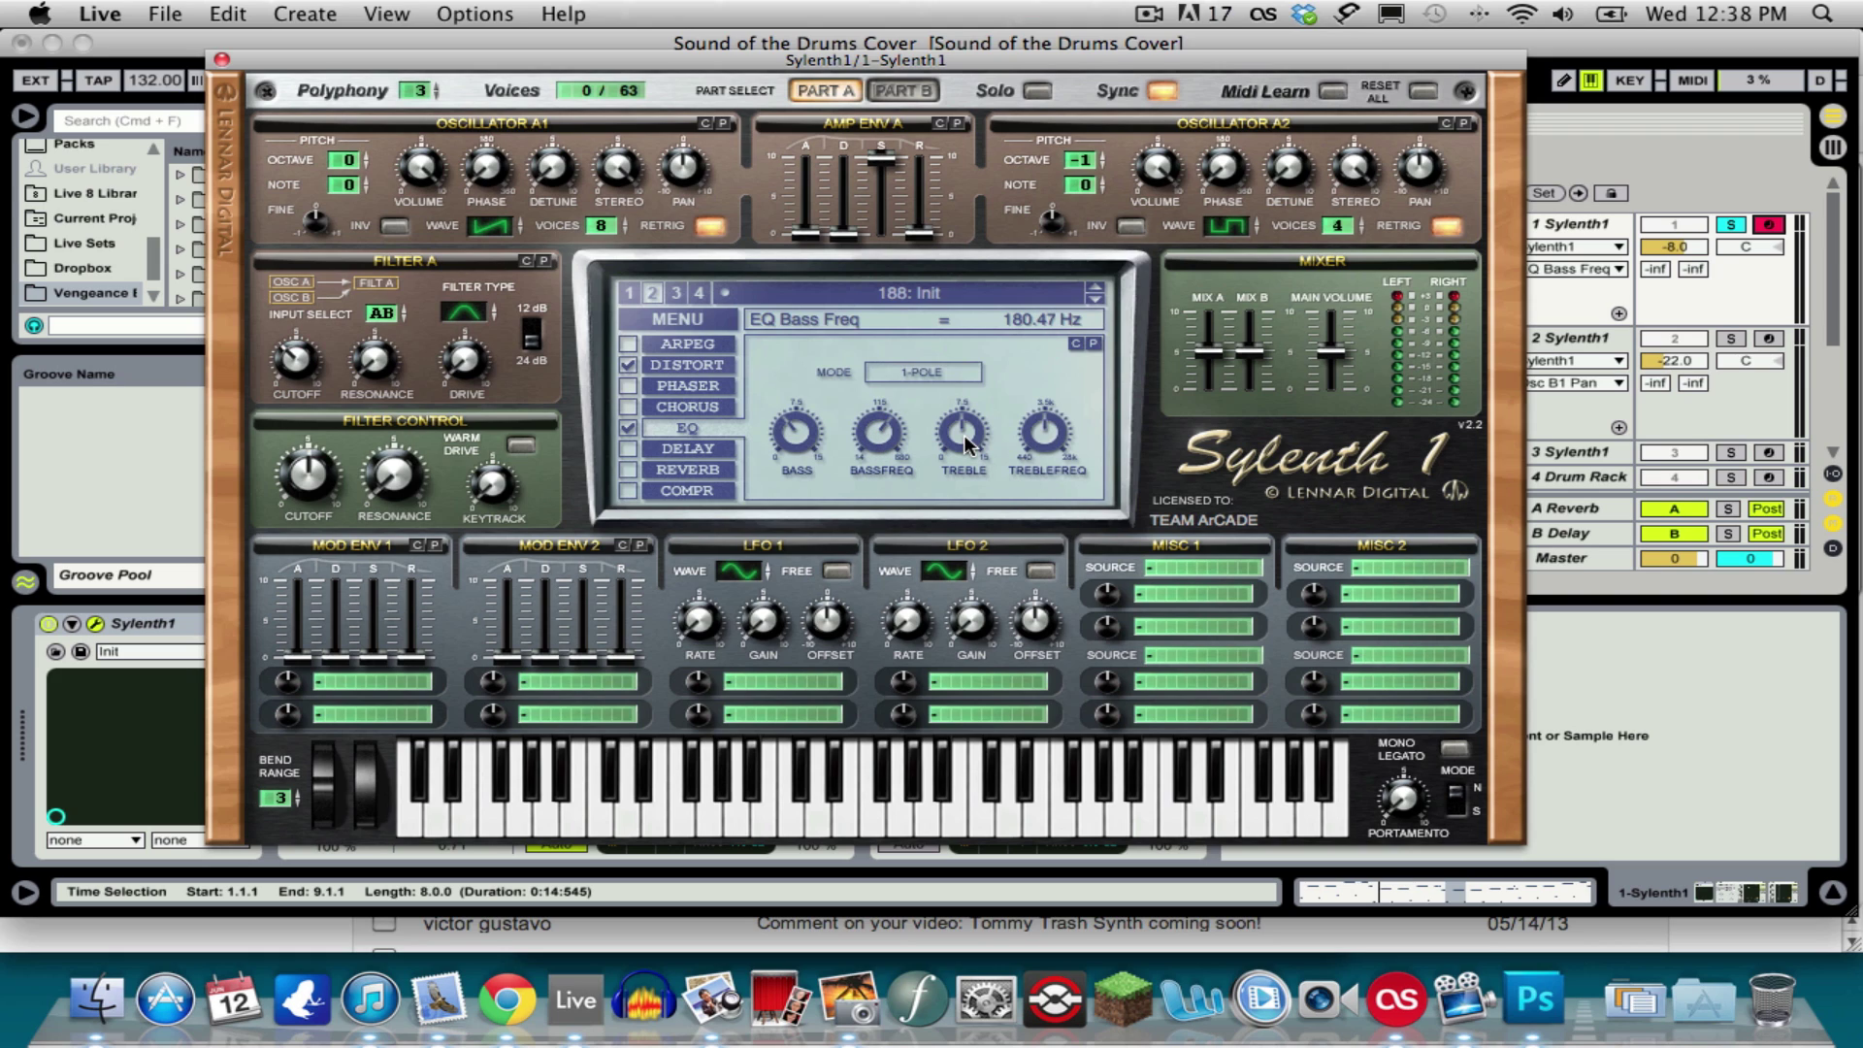
left_click_drag(962, 439, 963, 398)
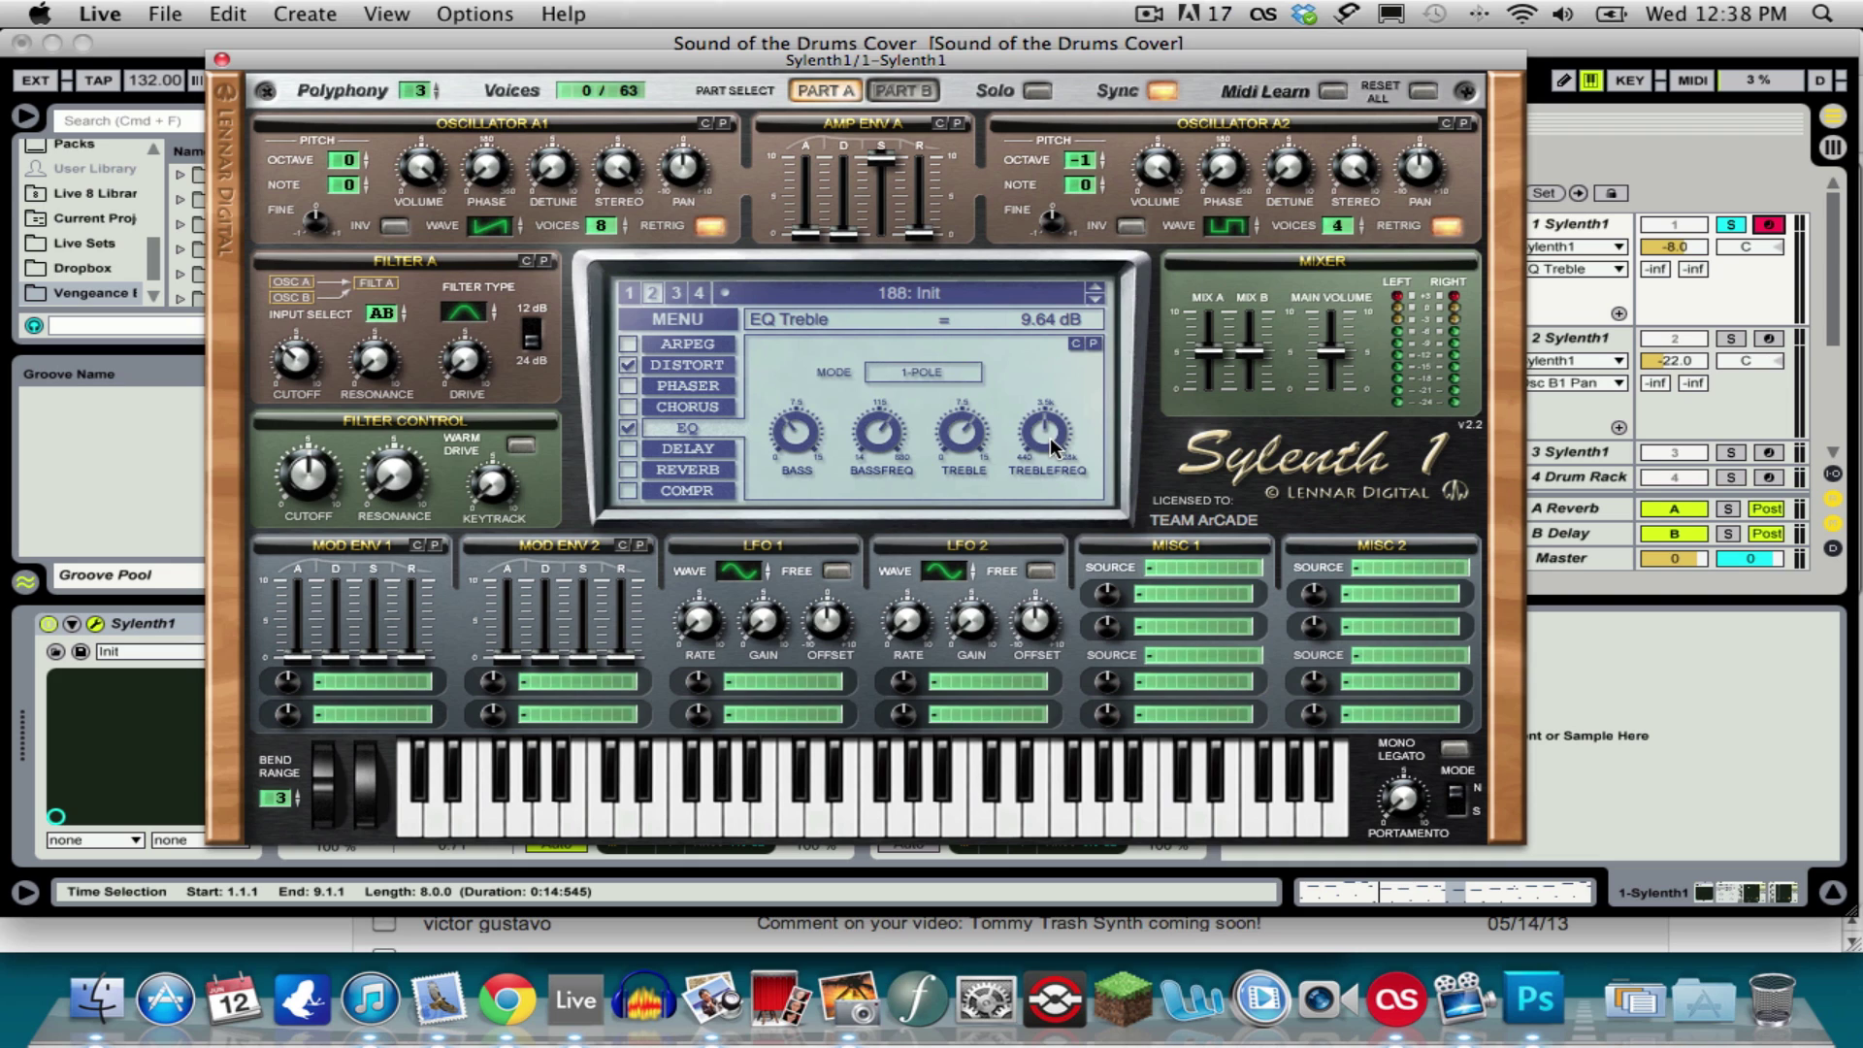
left_click_drag(1043, 441, 1037, 475)
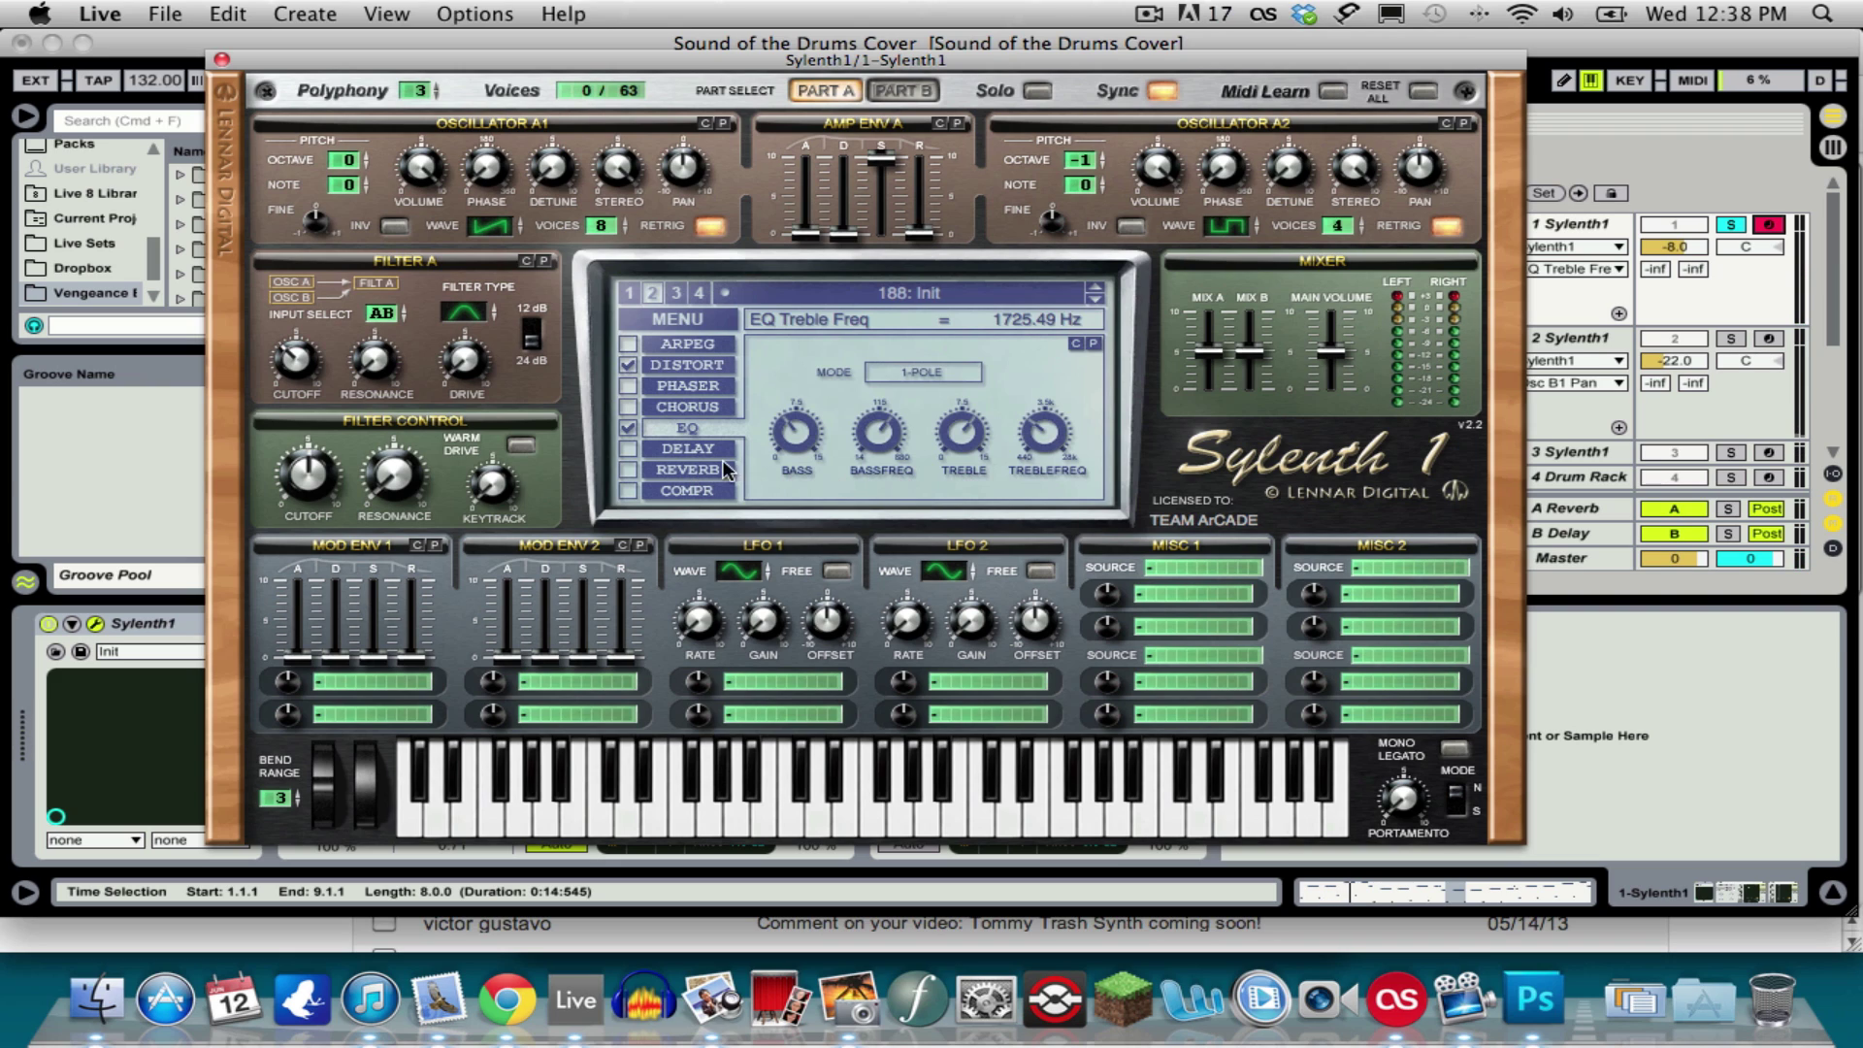
Step: Enable the delay, set its left time to 1/4T, lower the right time, and set the low cut to 305.43 Hz
left_click(689, 448)
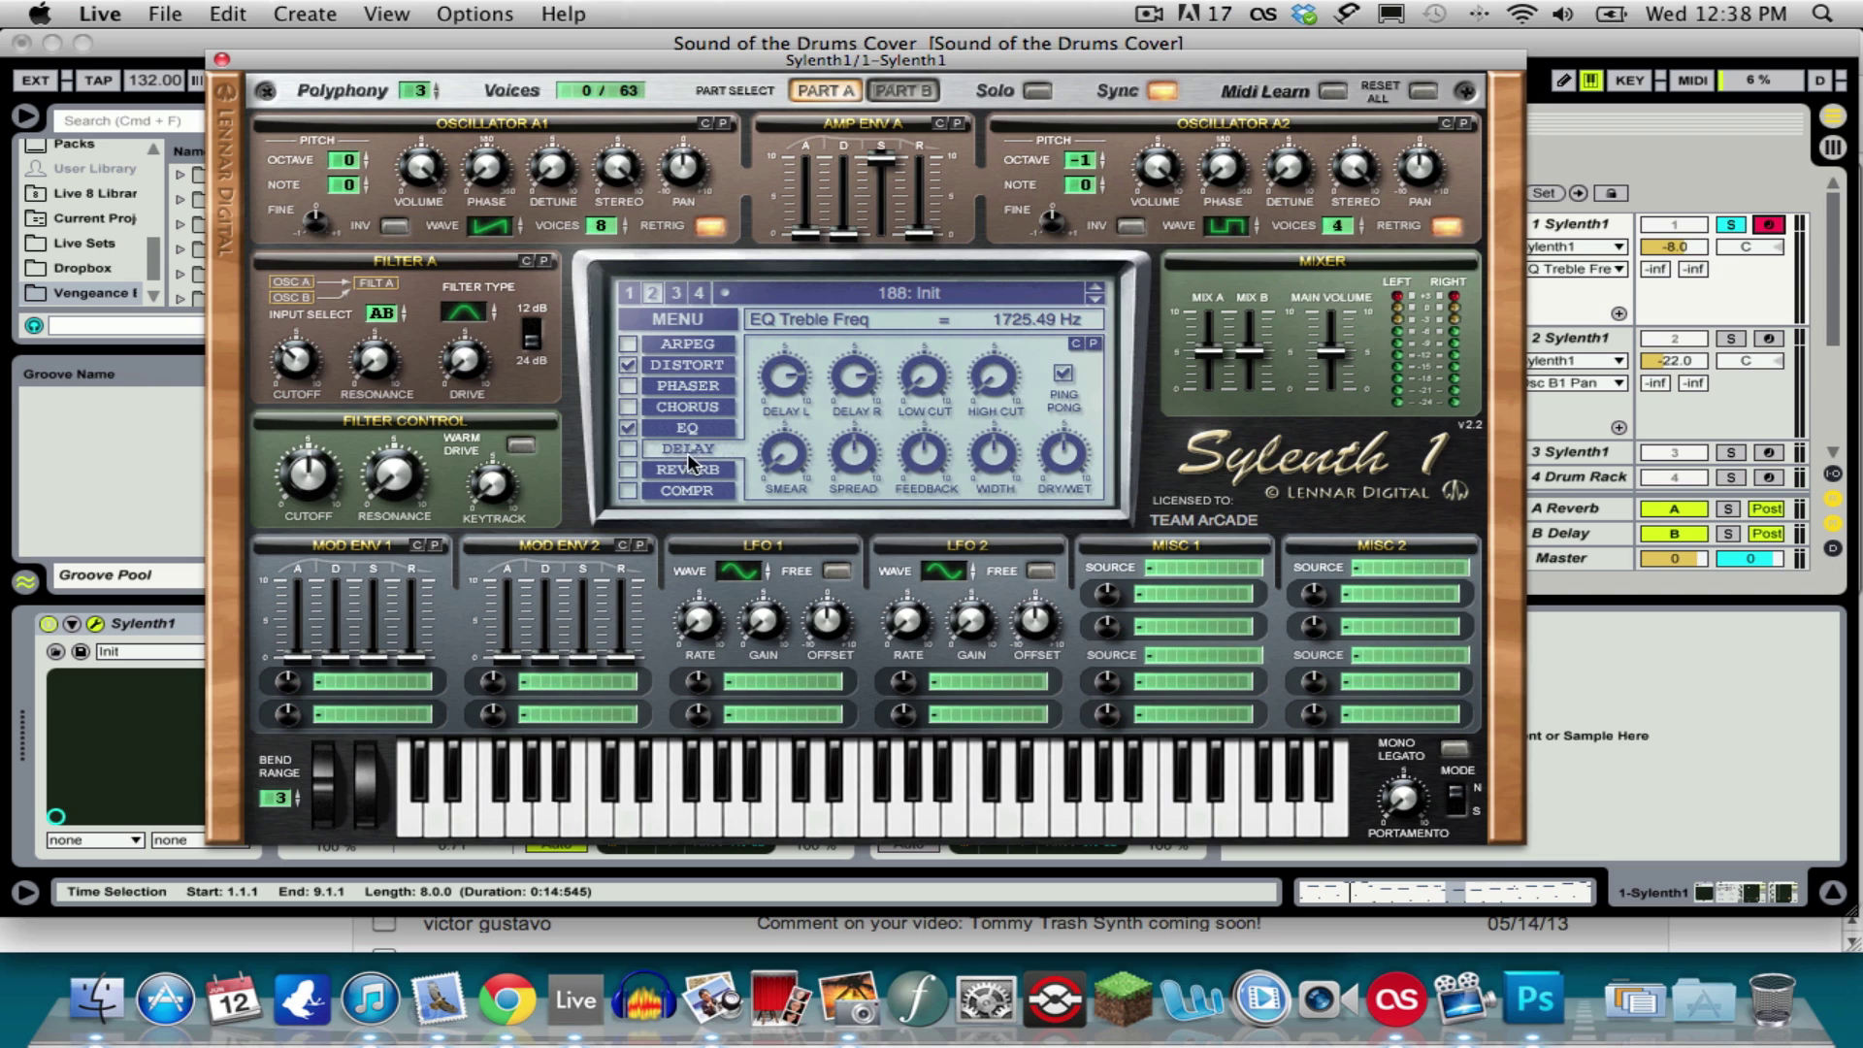
left_click(627, 450)
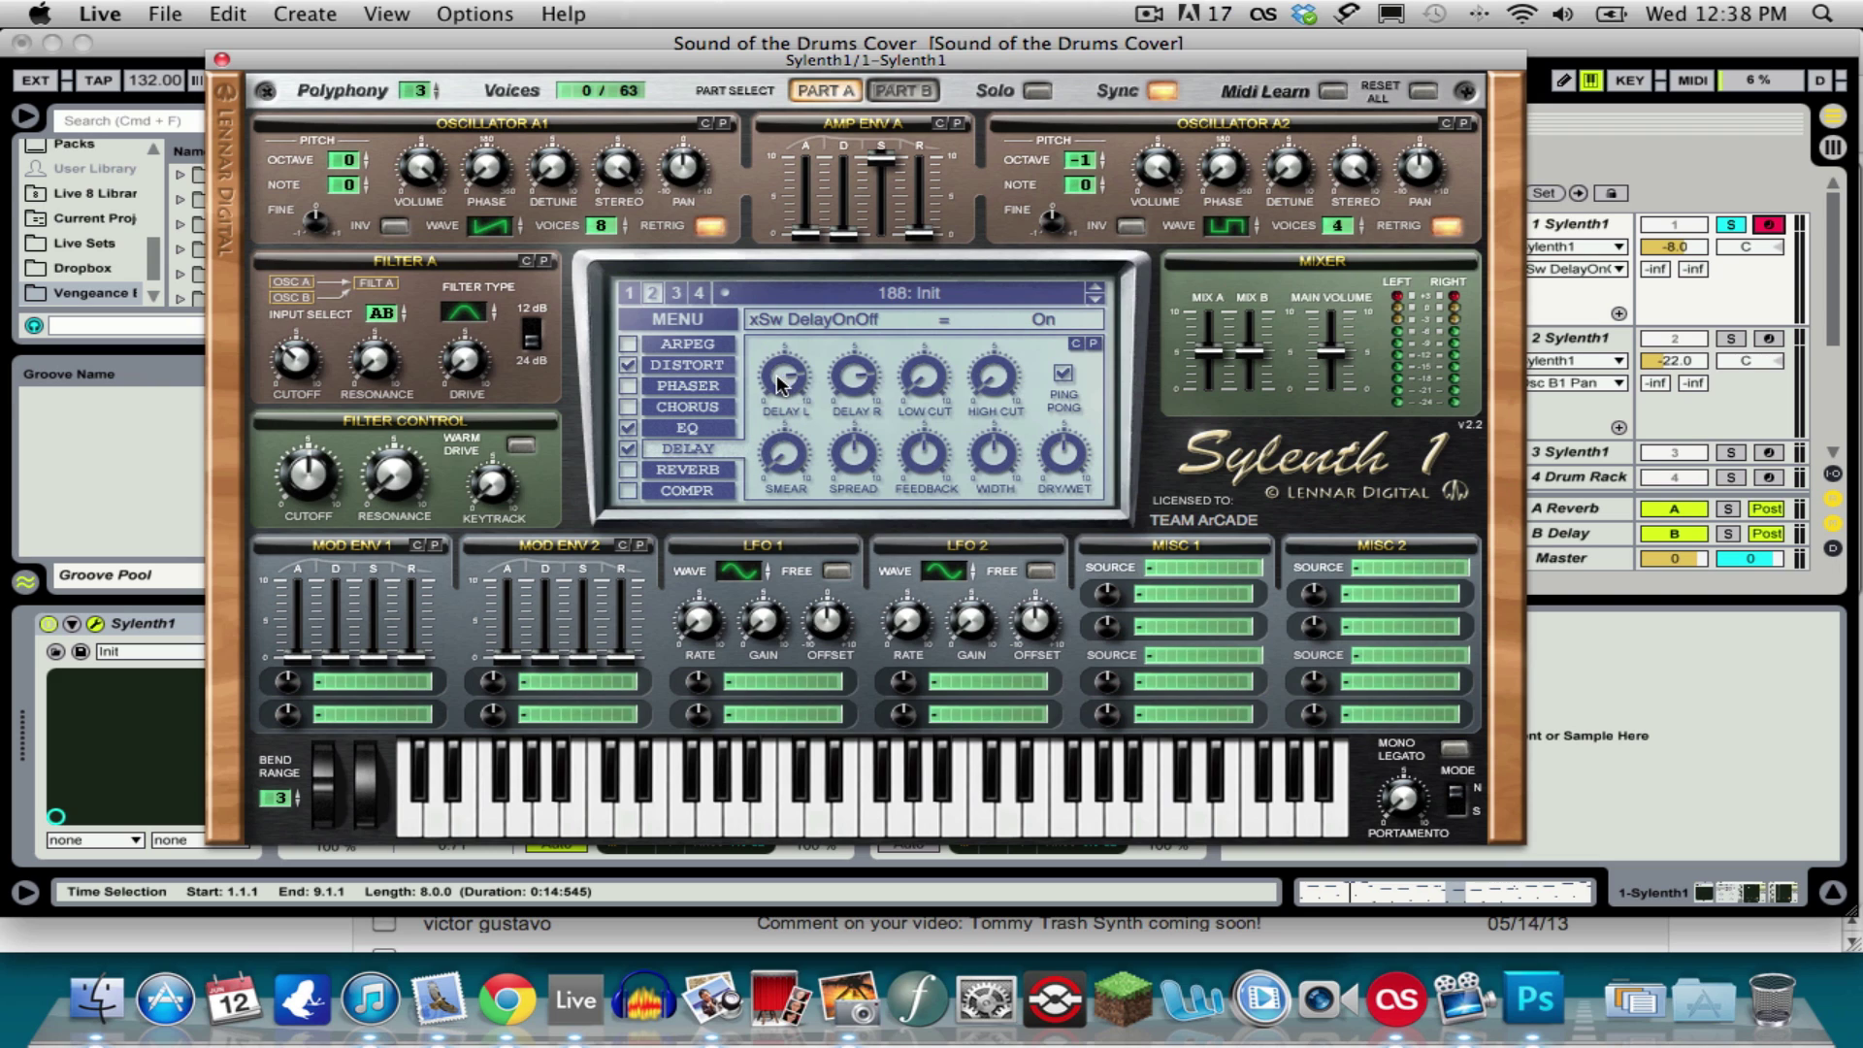
left_click_drag(776, 375, 782, 420)
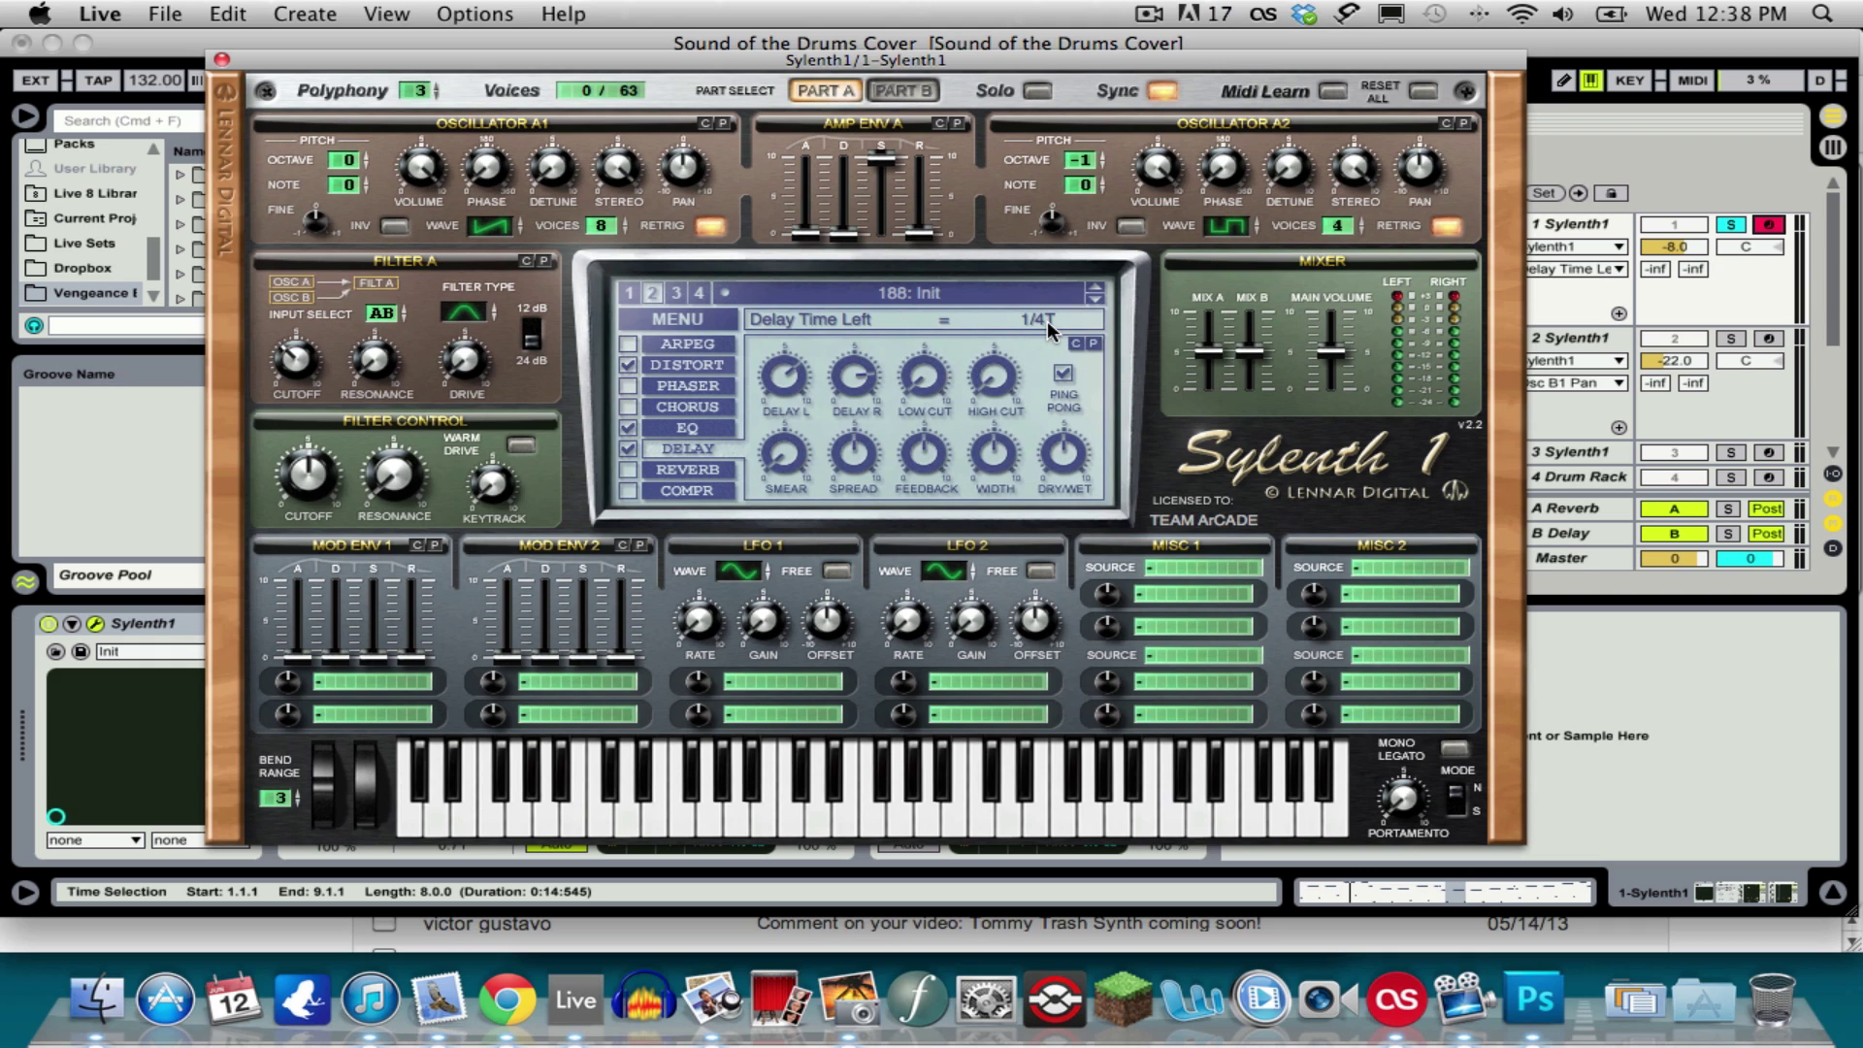
left_click_drag(853, 383, 852, 399)
left_click_drag(928, 394, 932, 254)
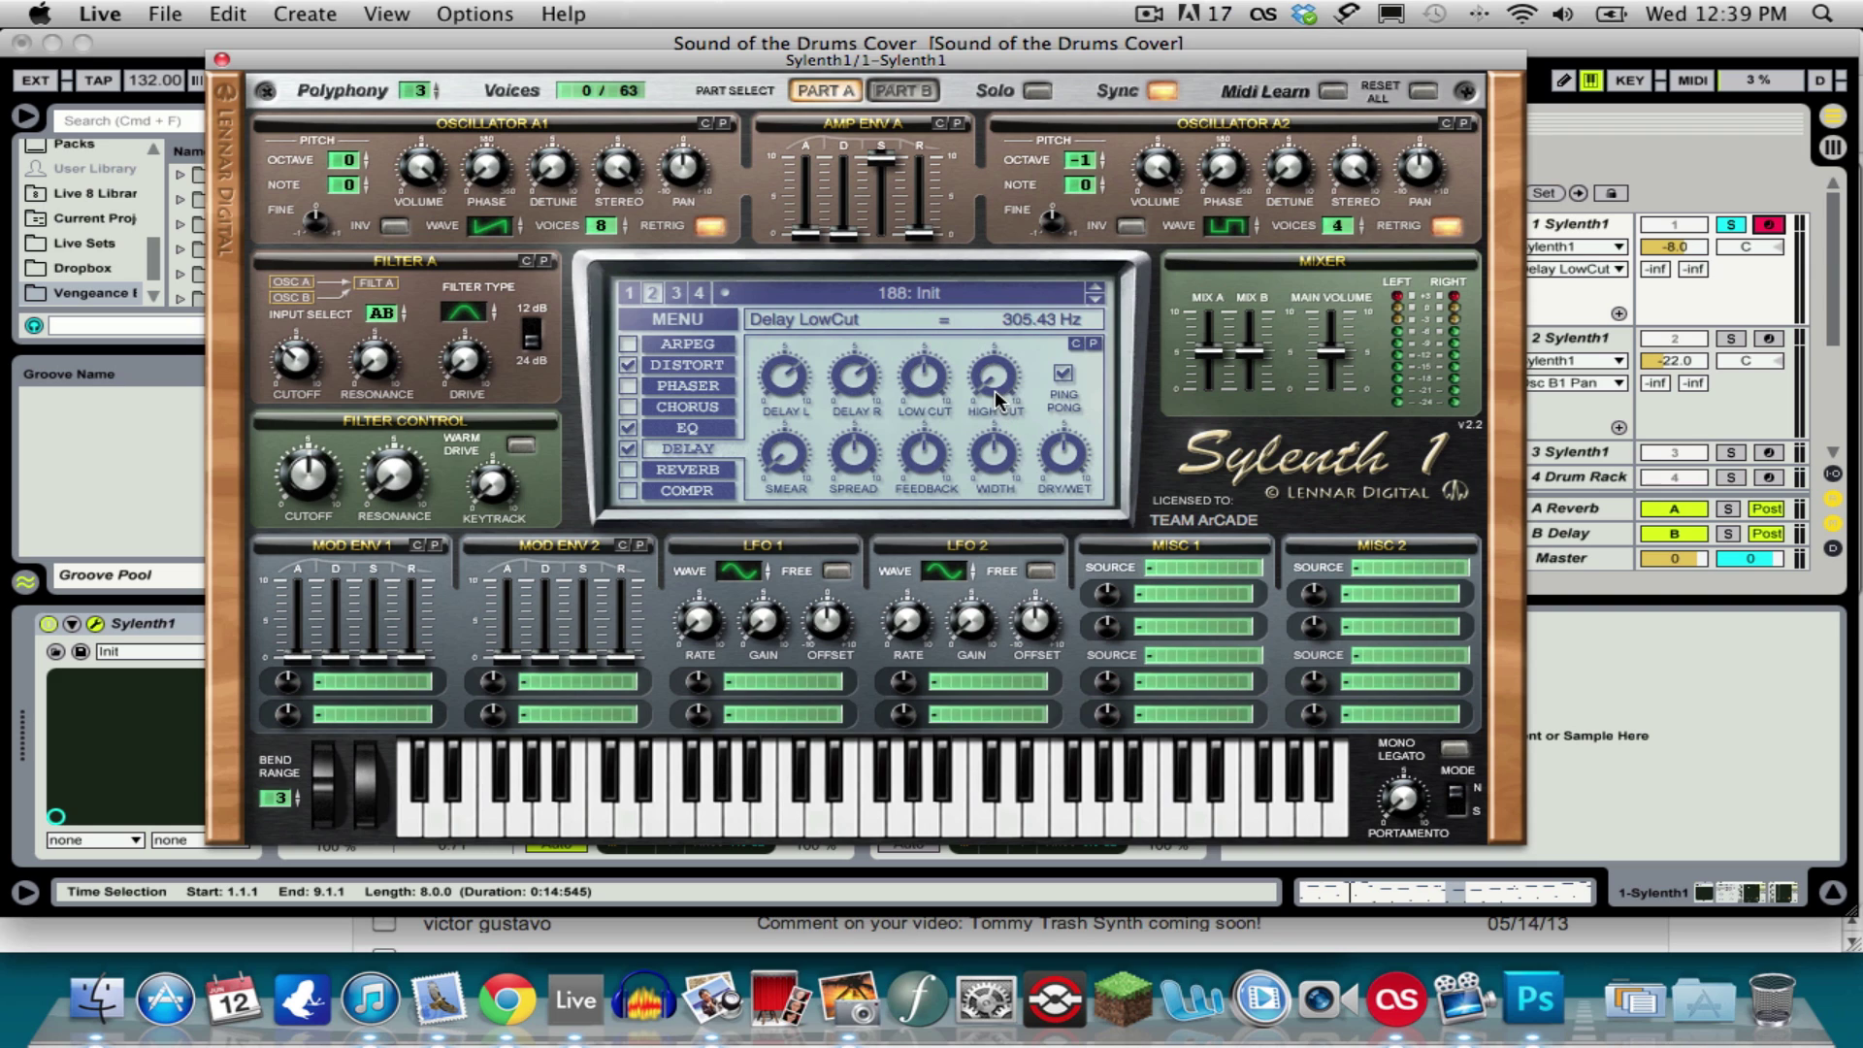
Step: Adjust the delay's high cut, and set its width to 60% and dry/wet to 60.48%
left_click_drag(994, 390, 983, 238)
left_click(1016, 474)
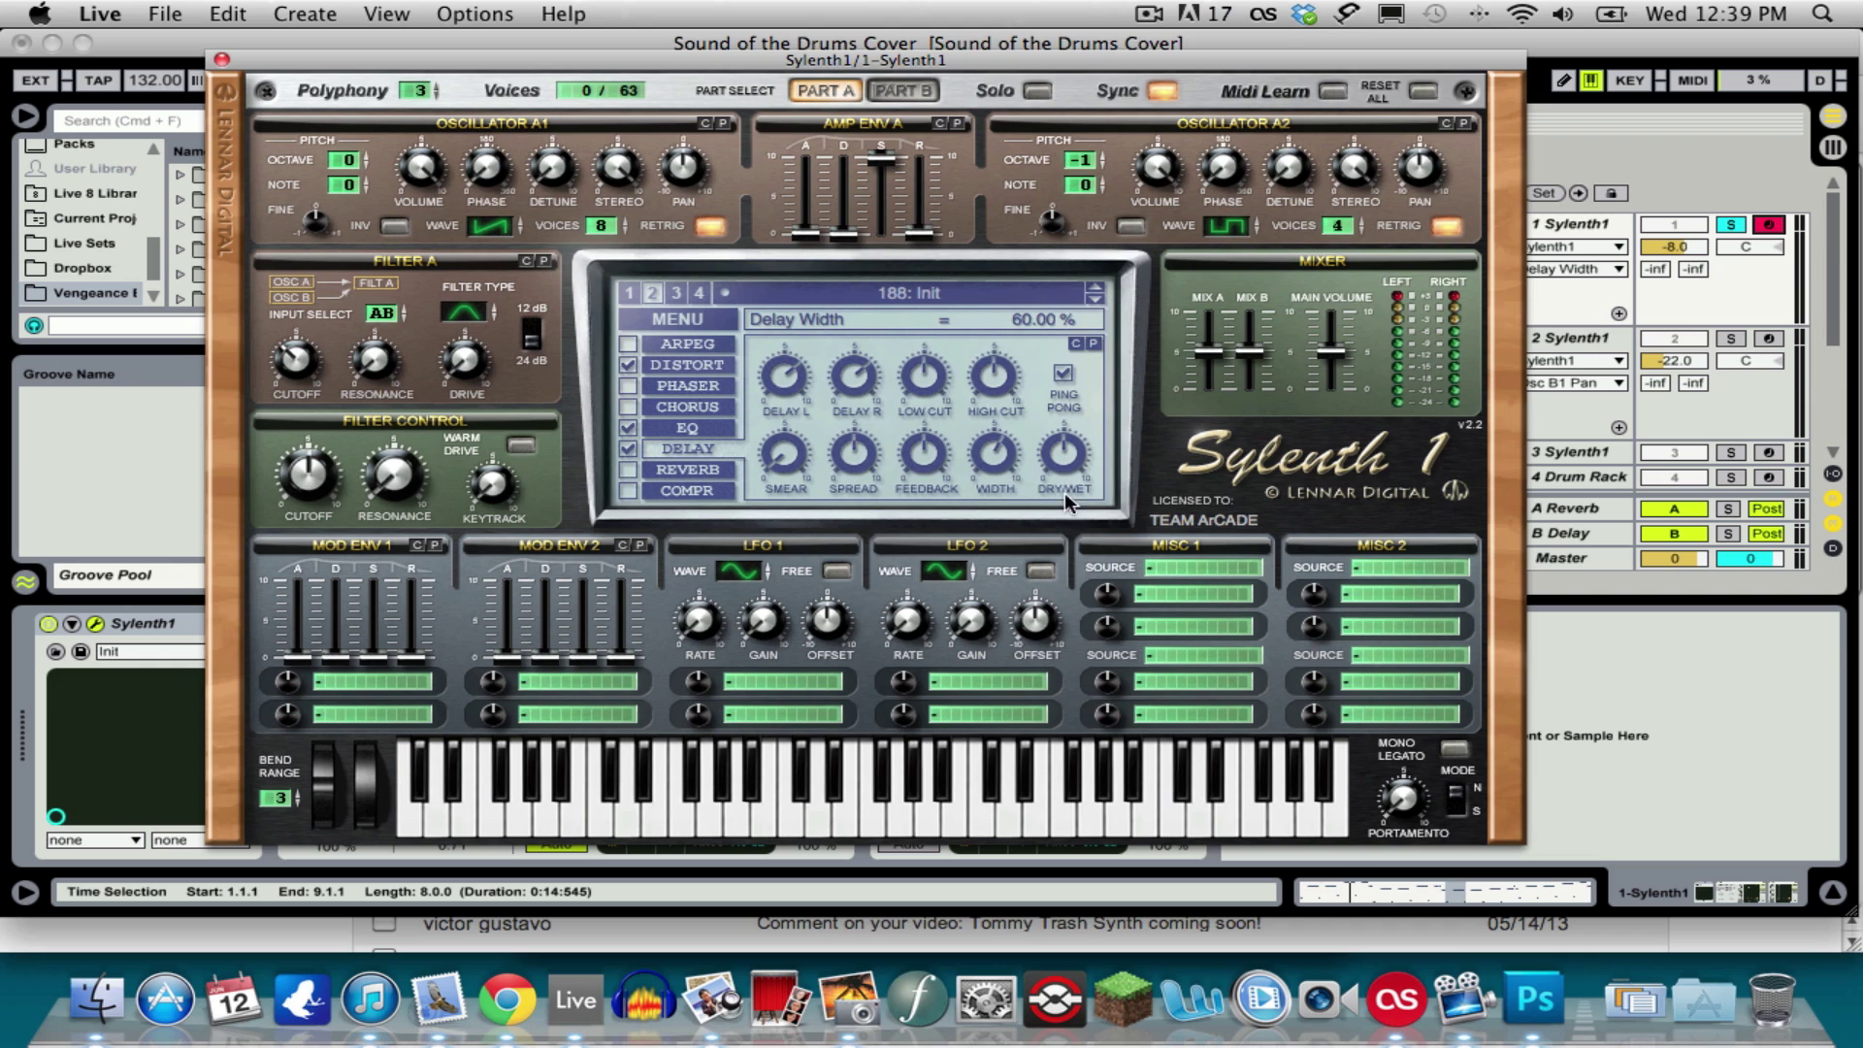
left_click_drag(1065, 466, 1065, 434)
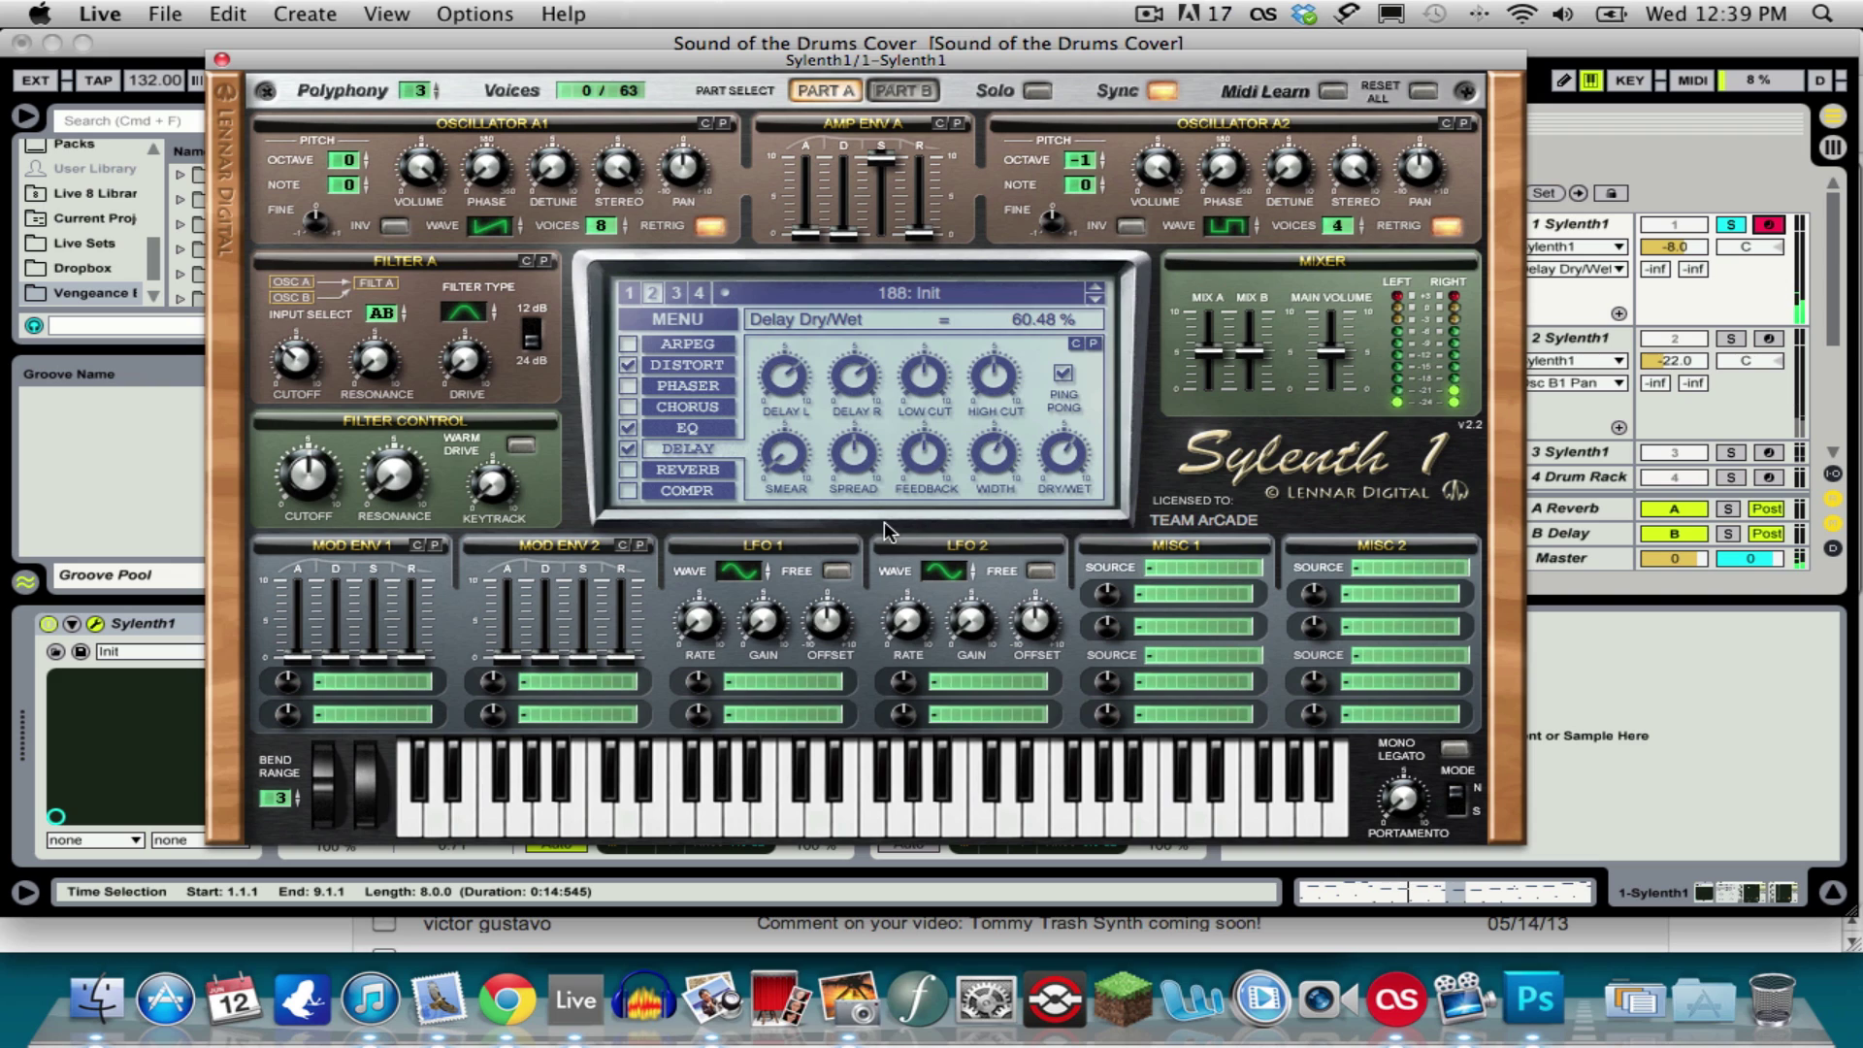
Step: Enable the reverb and the compressor for the first Sylenth1 patch
left_click(695, 471)
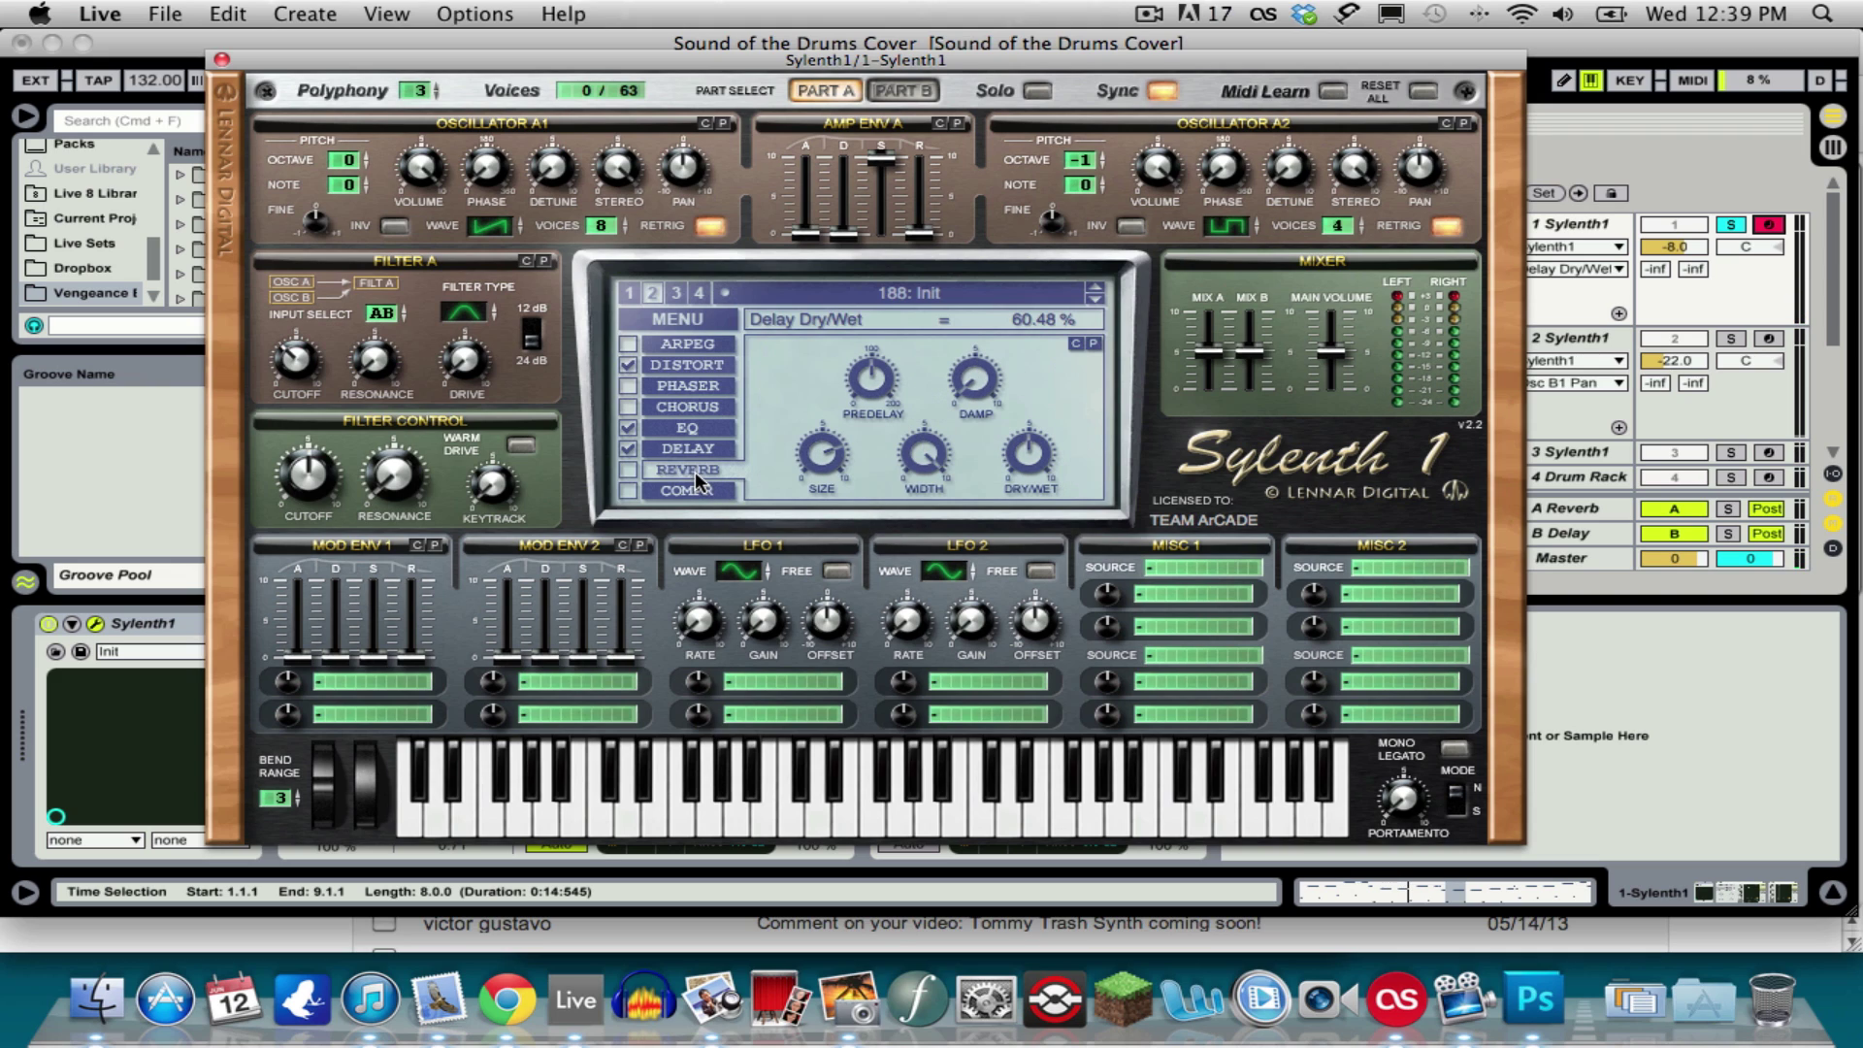
left_click(628, 472)
left_click(823, 470)
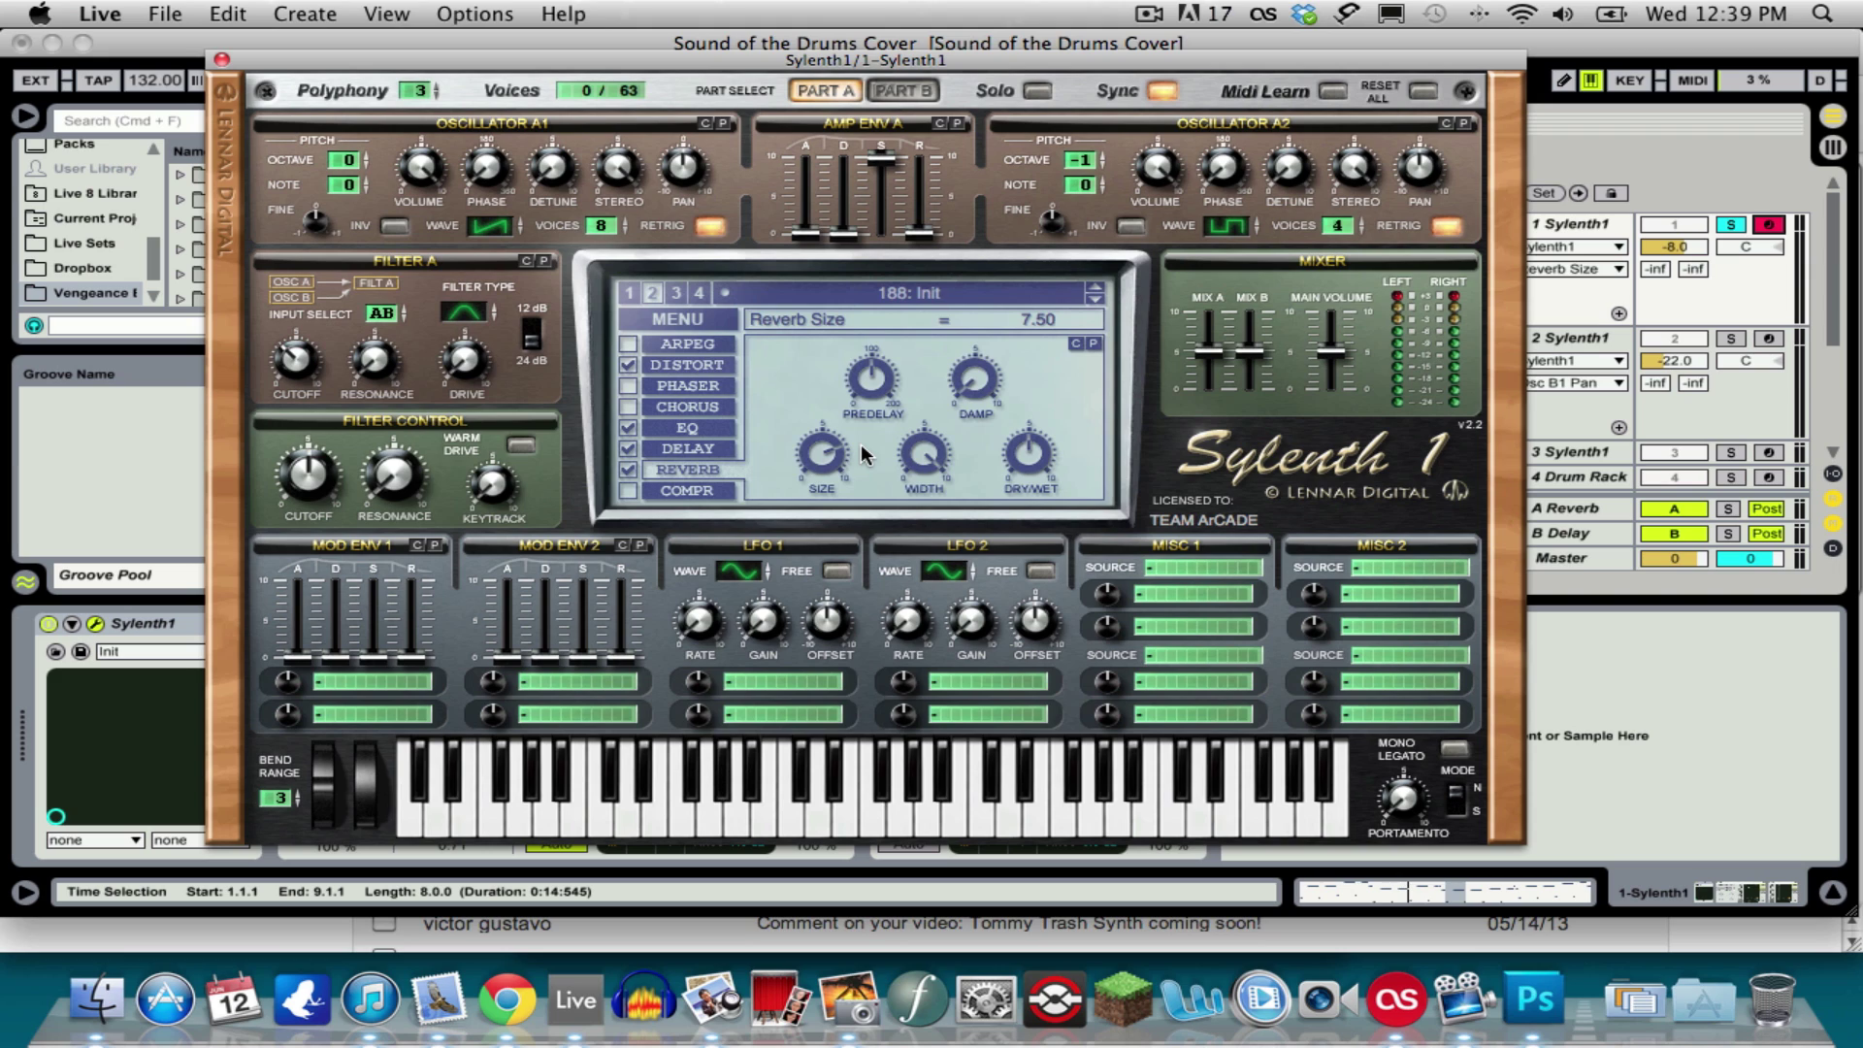
left_click(631, 490)
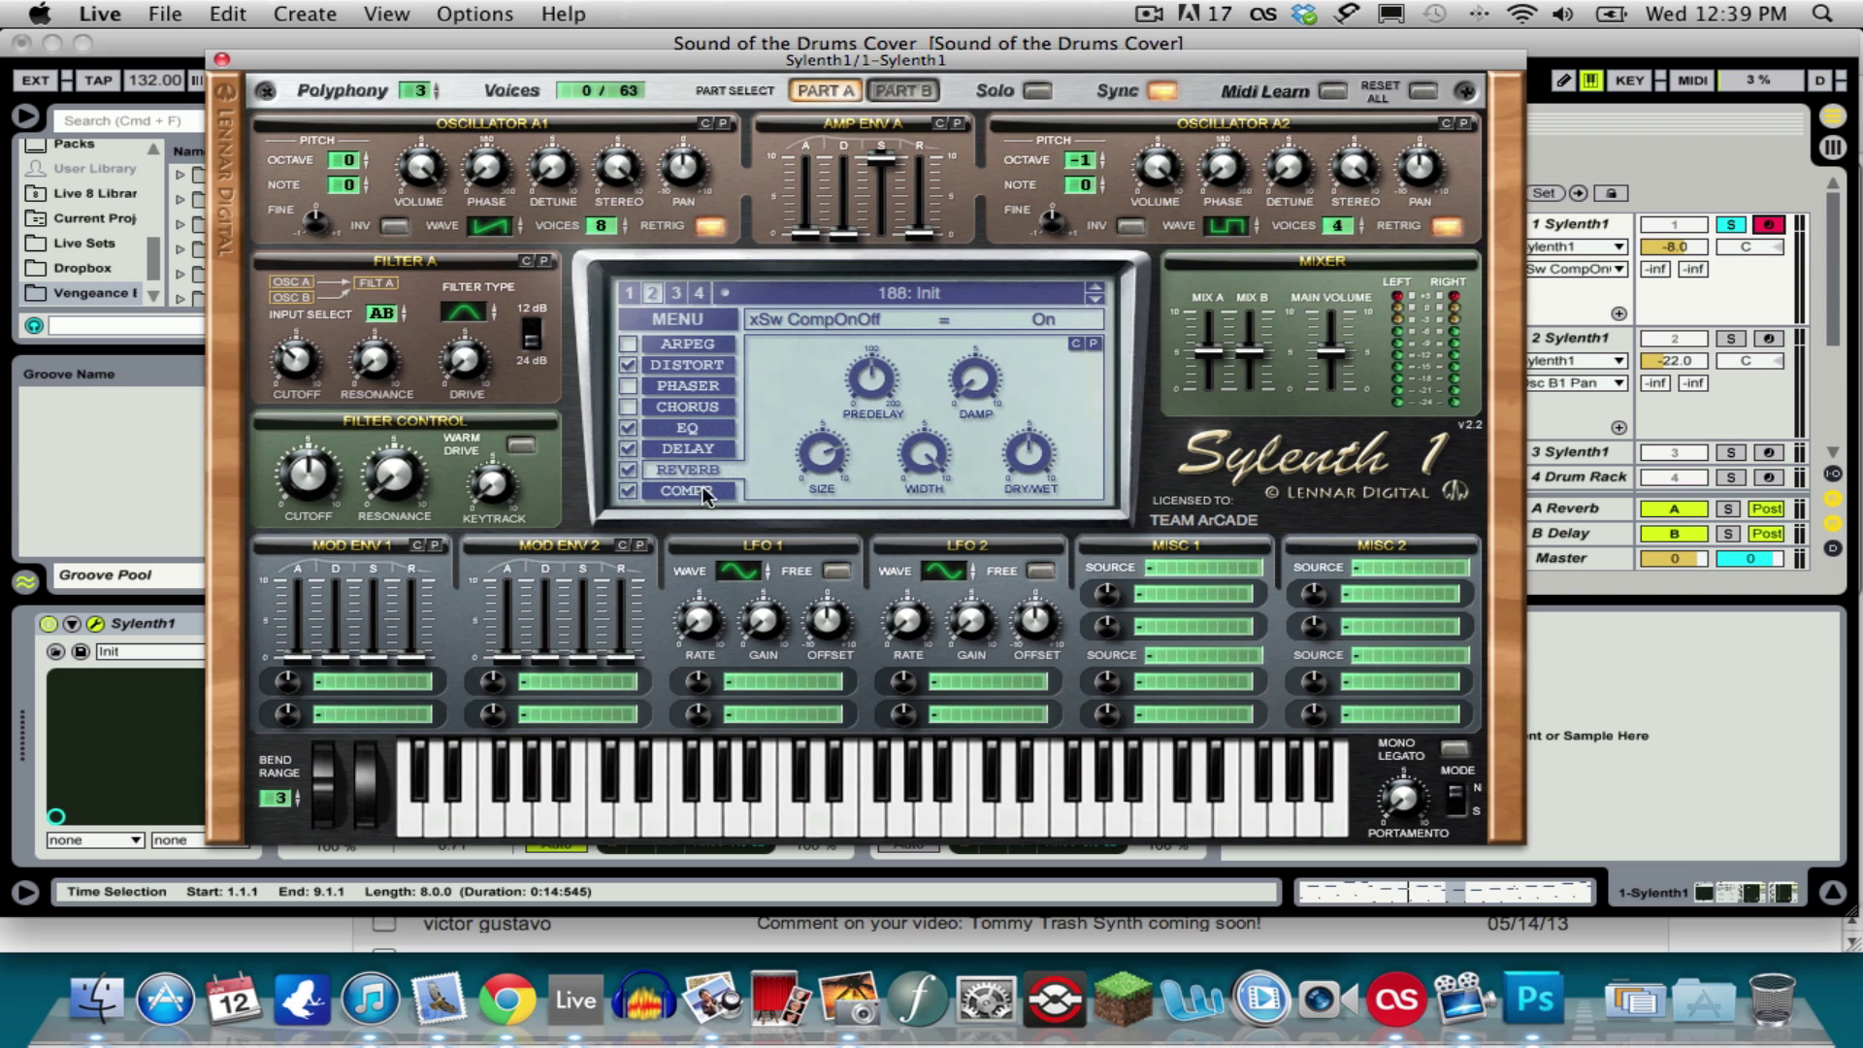
left_click(710, 489)
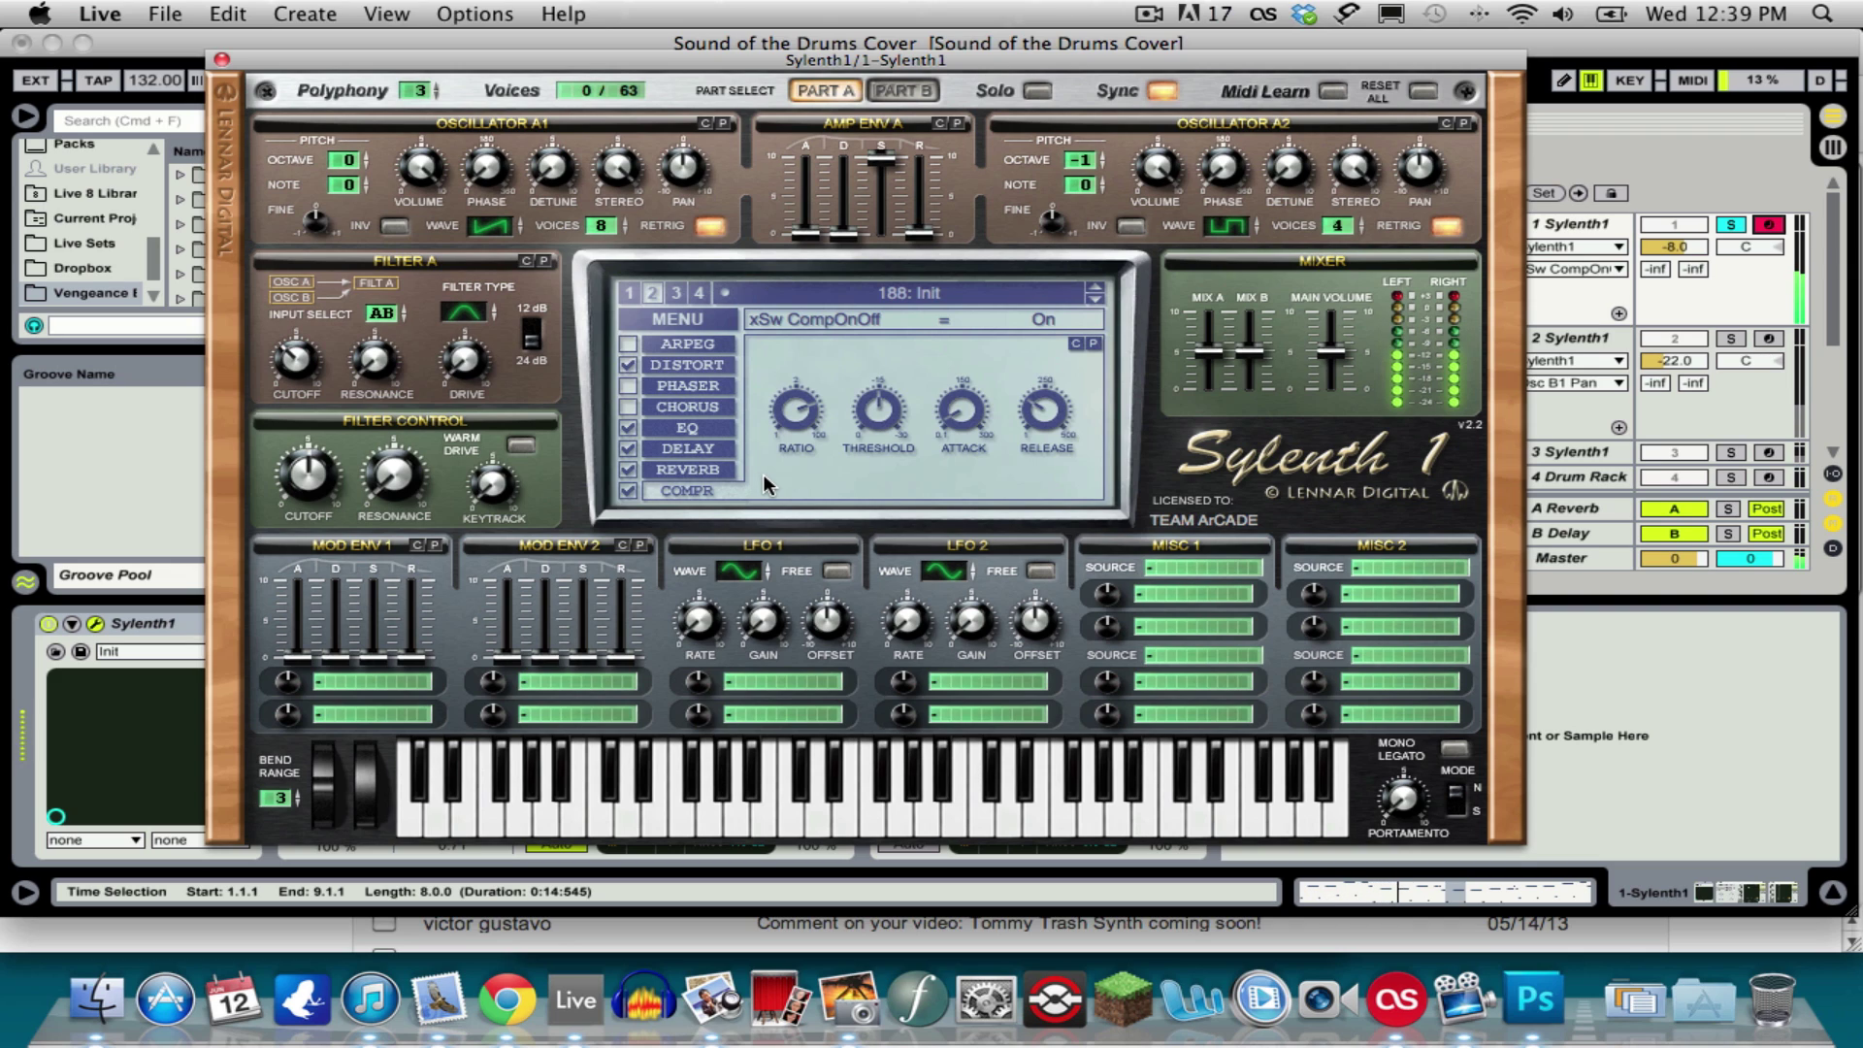
Step: Switch from track 1's synth to the Sylenth1 on track 2, moving the solo from track 1 to track 2
left_click(221, 59)
left_click(1573, 339)
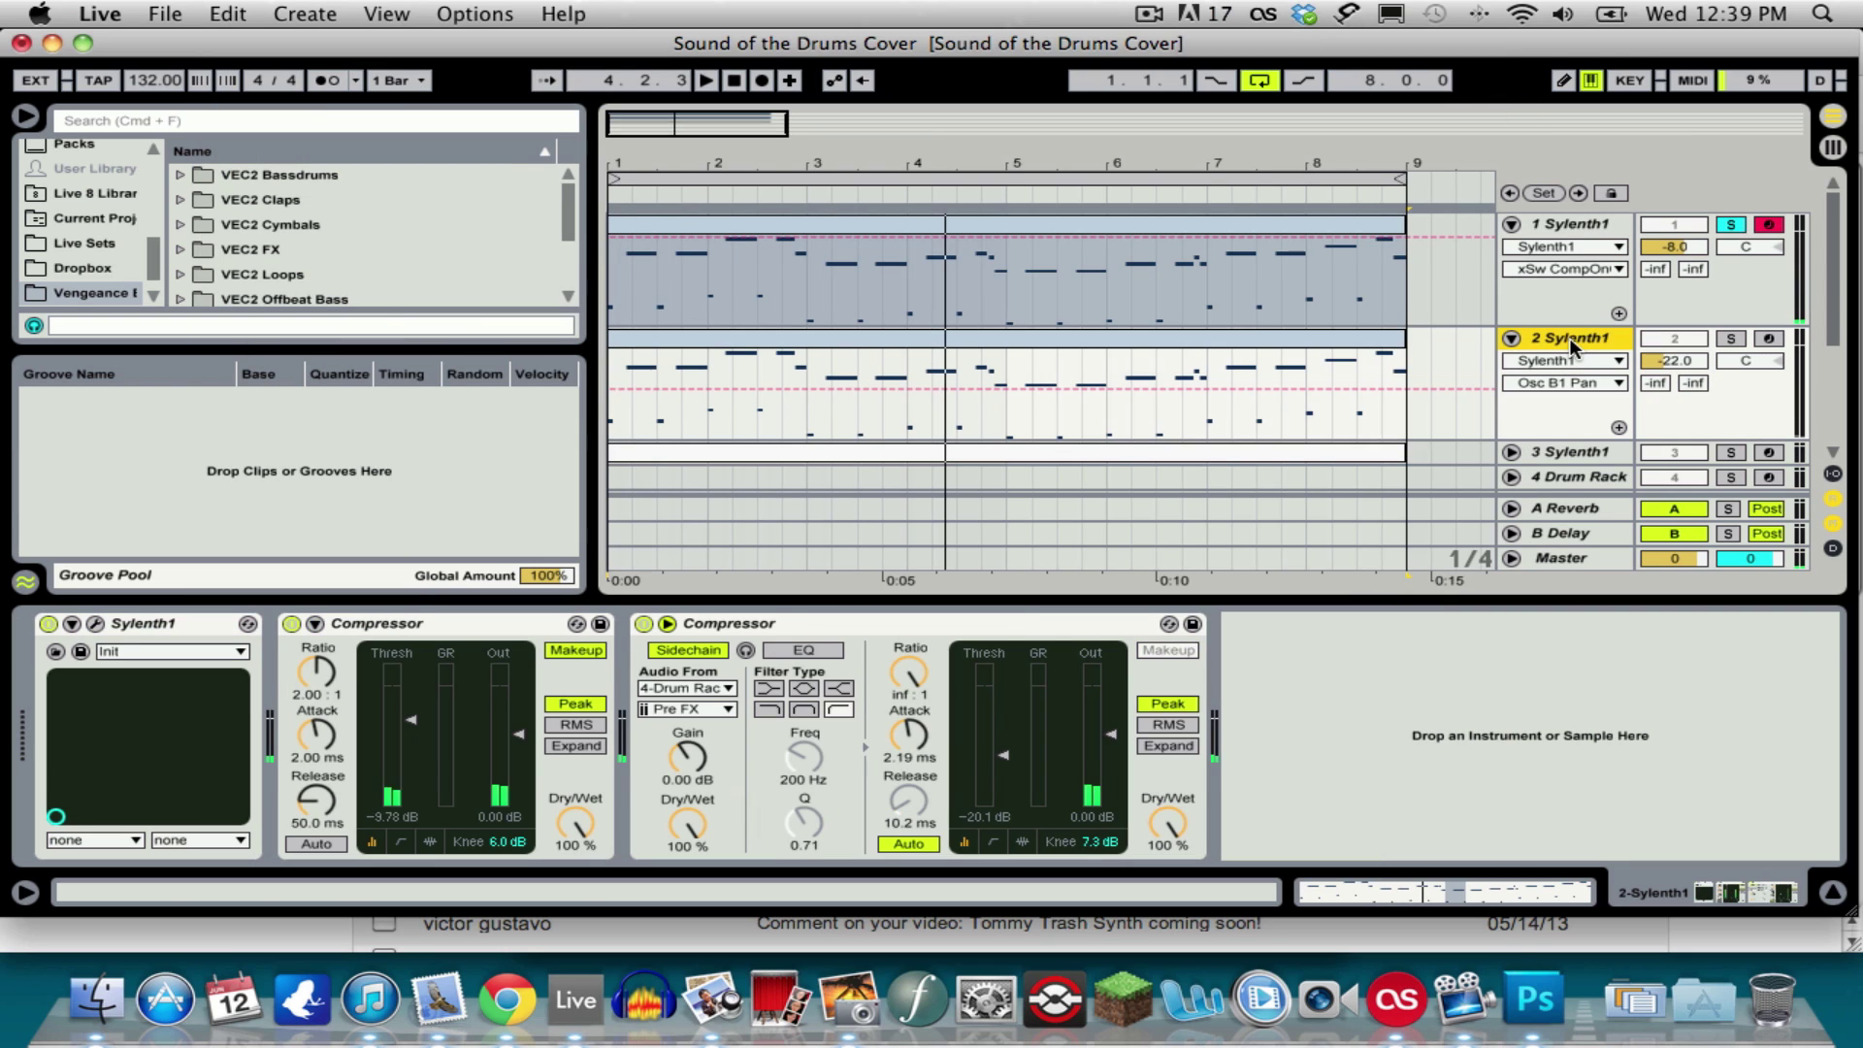
left_click(1733, 226)
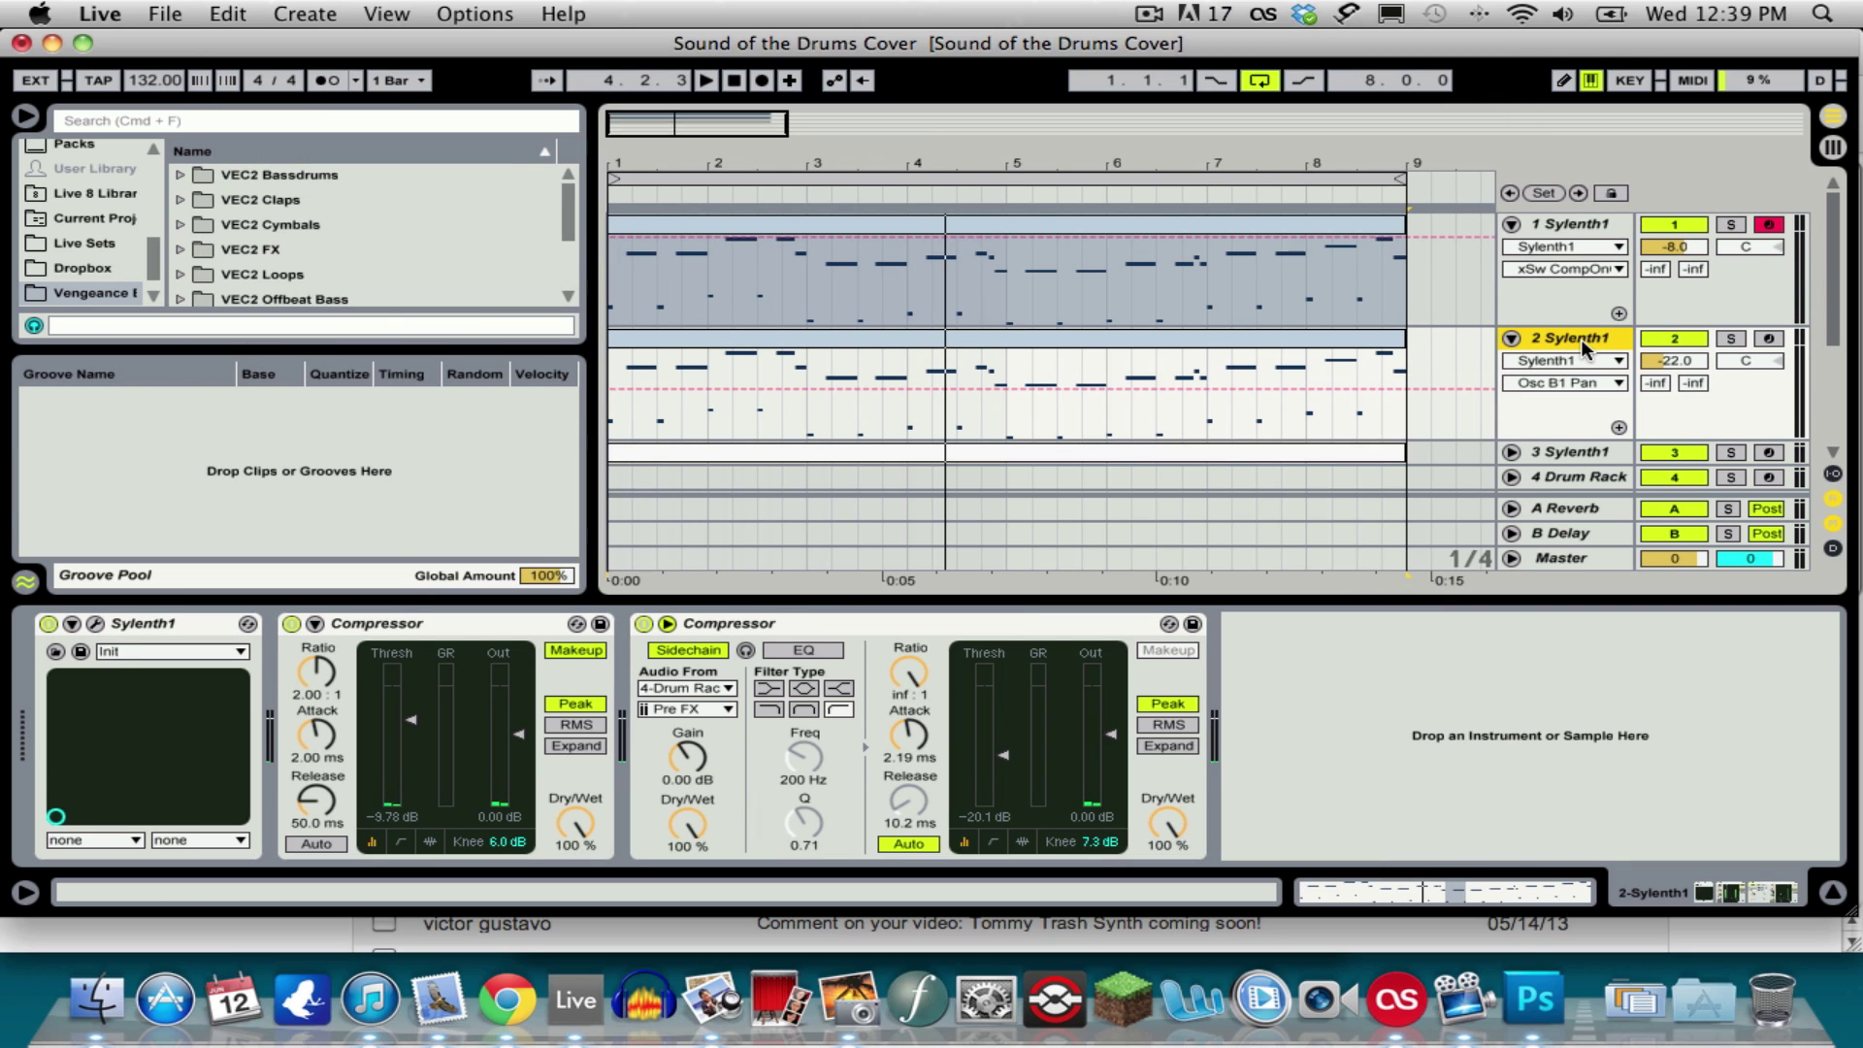
left_click(95, 623)
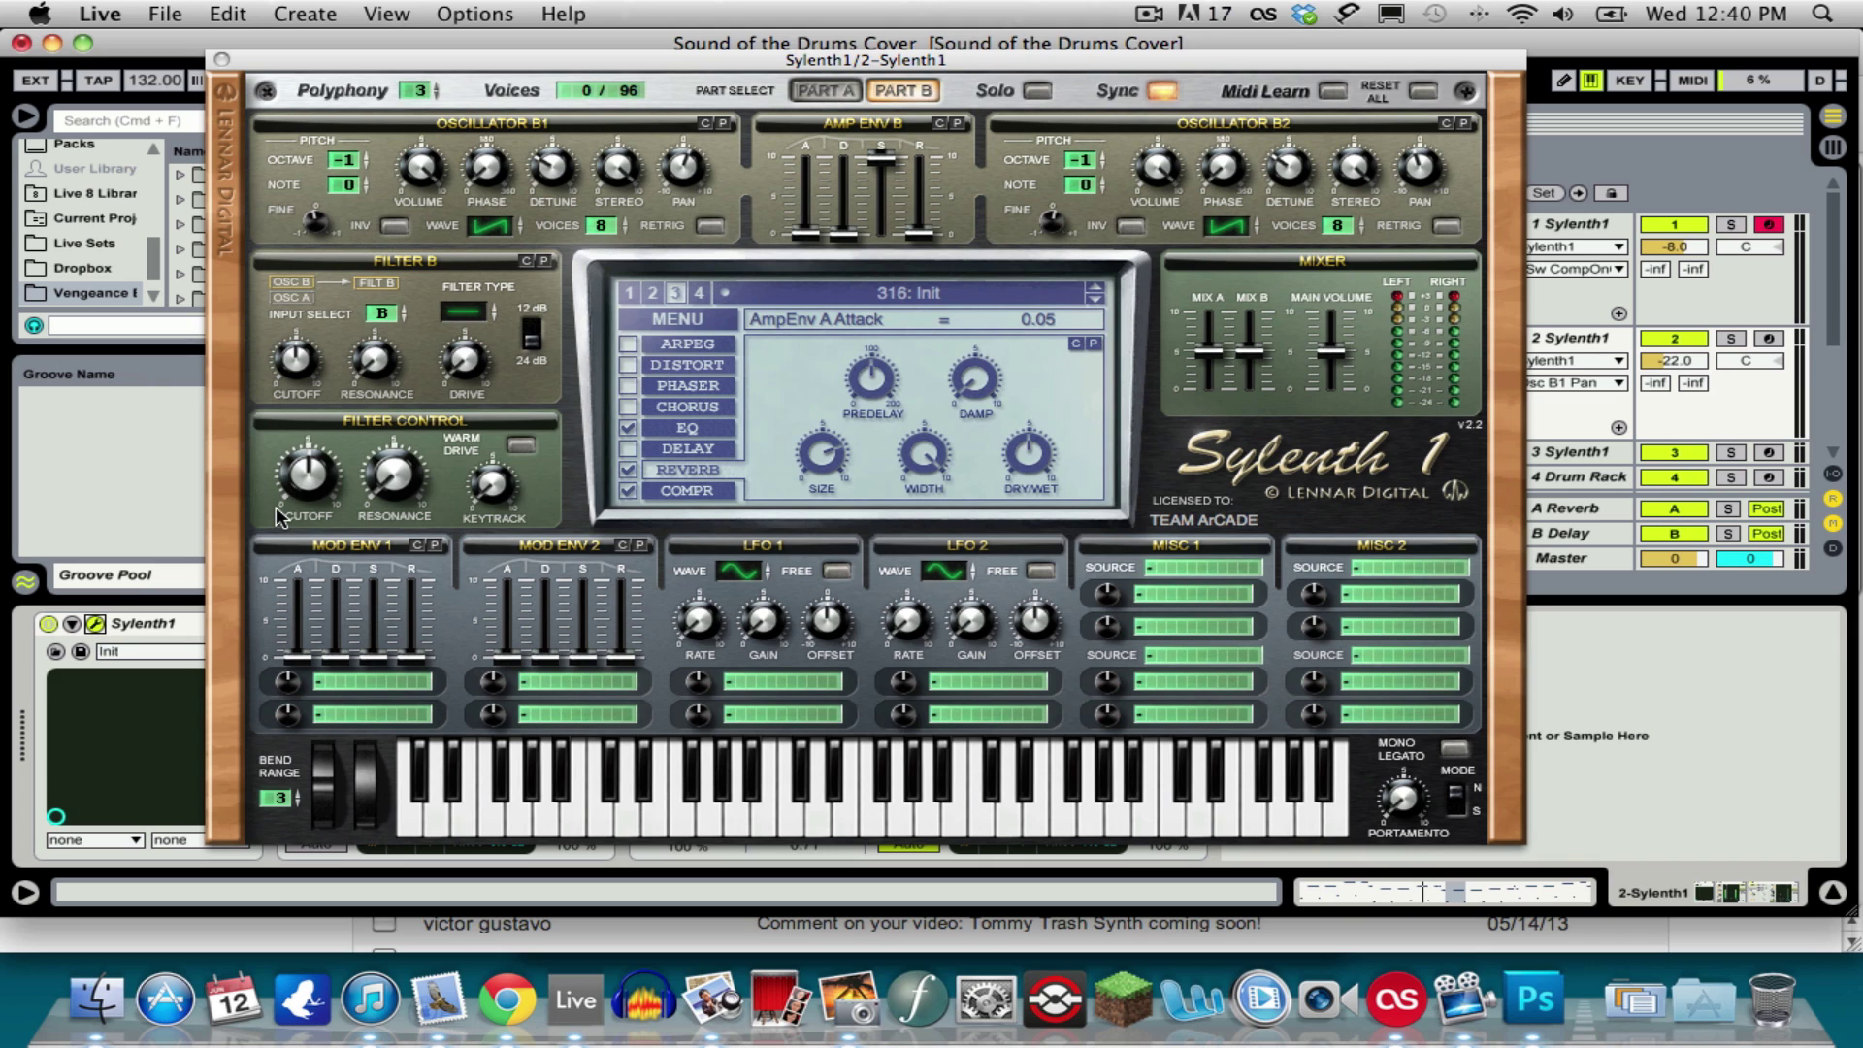
left_click(1730, 337)
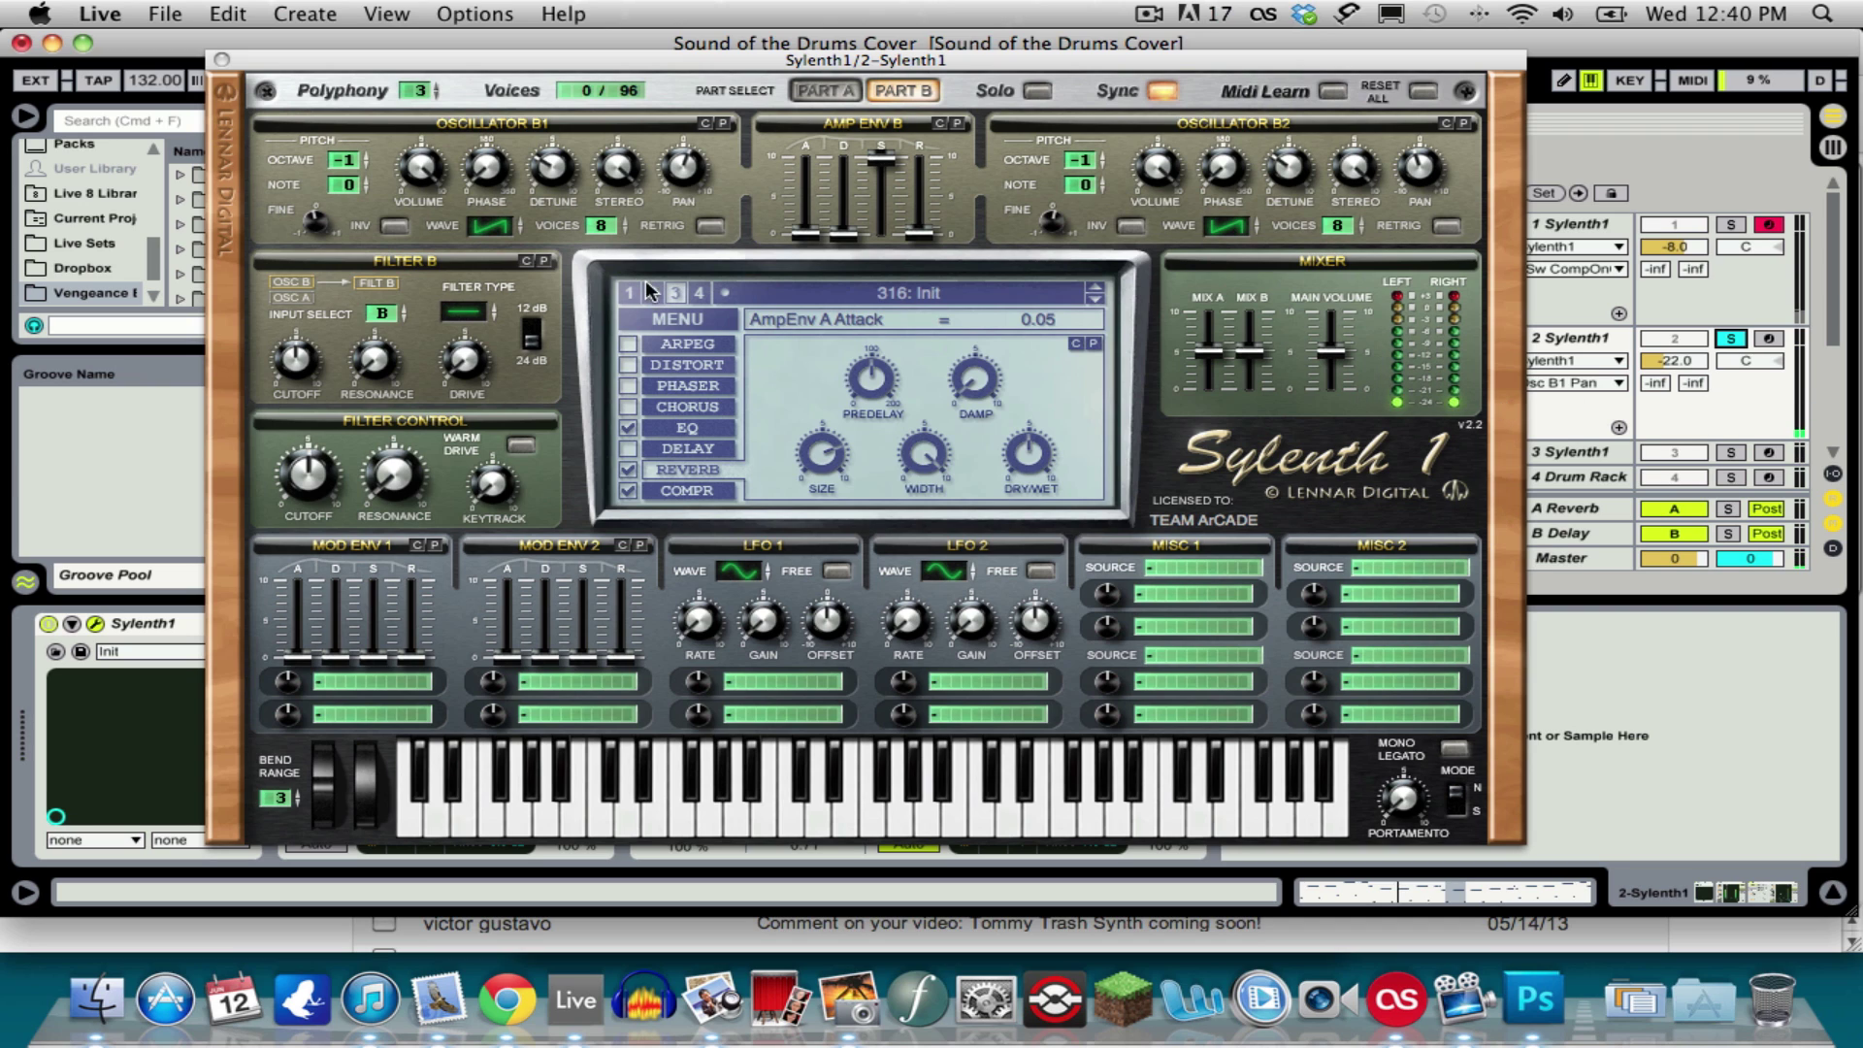
Step: Initialize track 2's Sylenth1 preset and set oscillators A2 and B2 to the Saw wave
left_click(651, 319)
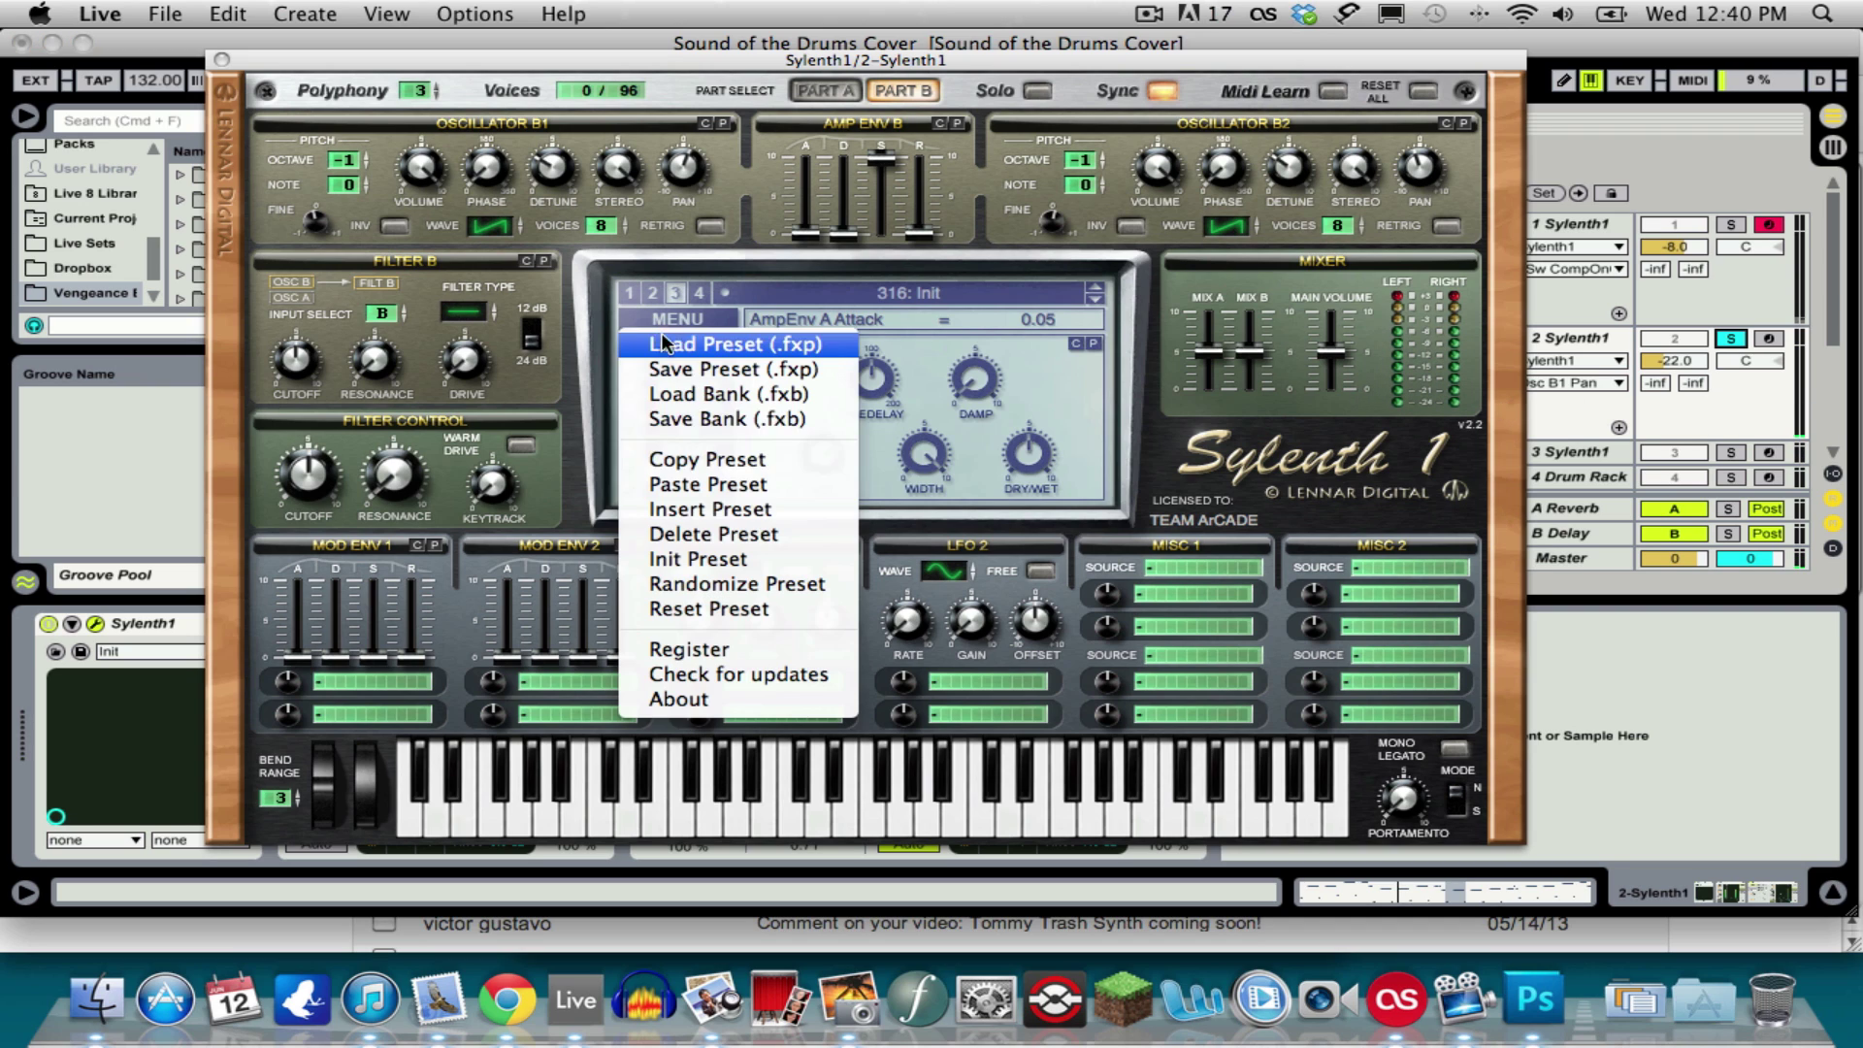
left_click(737, 560)
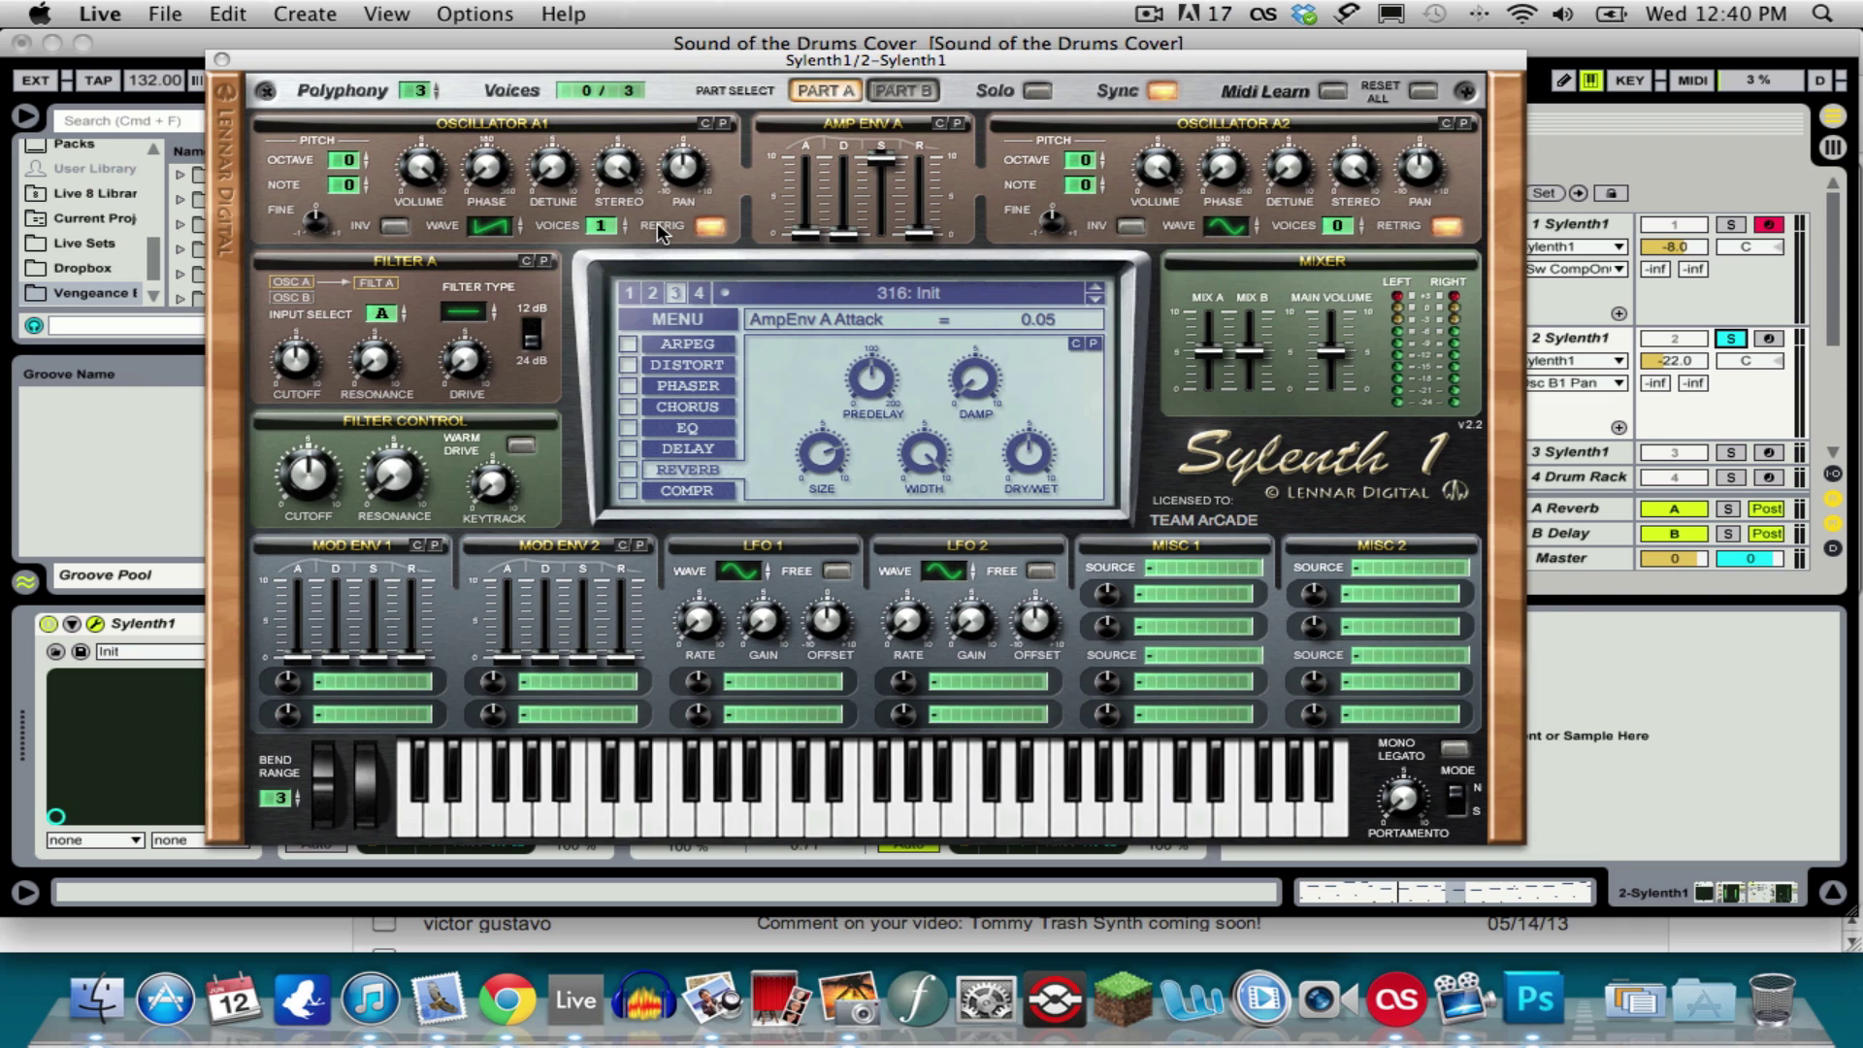
left_click_drag(1242, 229, 1241, 189)
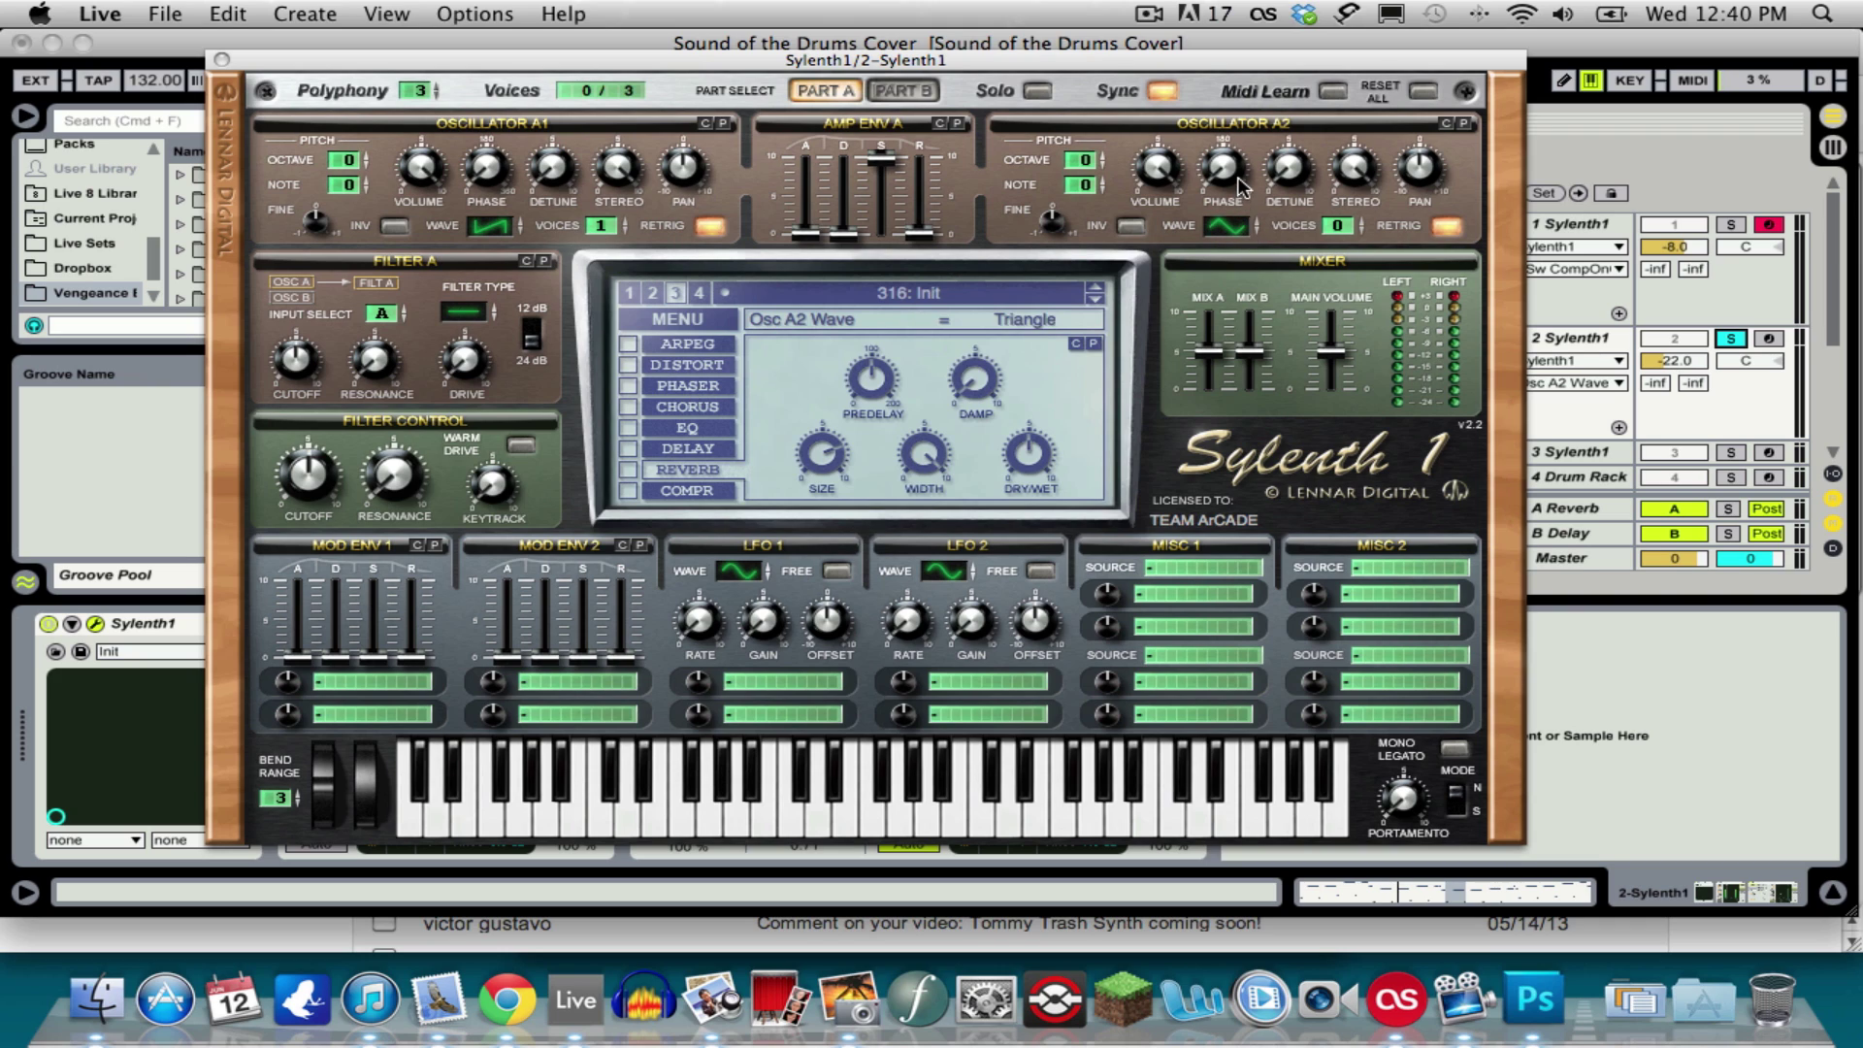
left_click(922, 96)
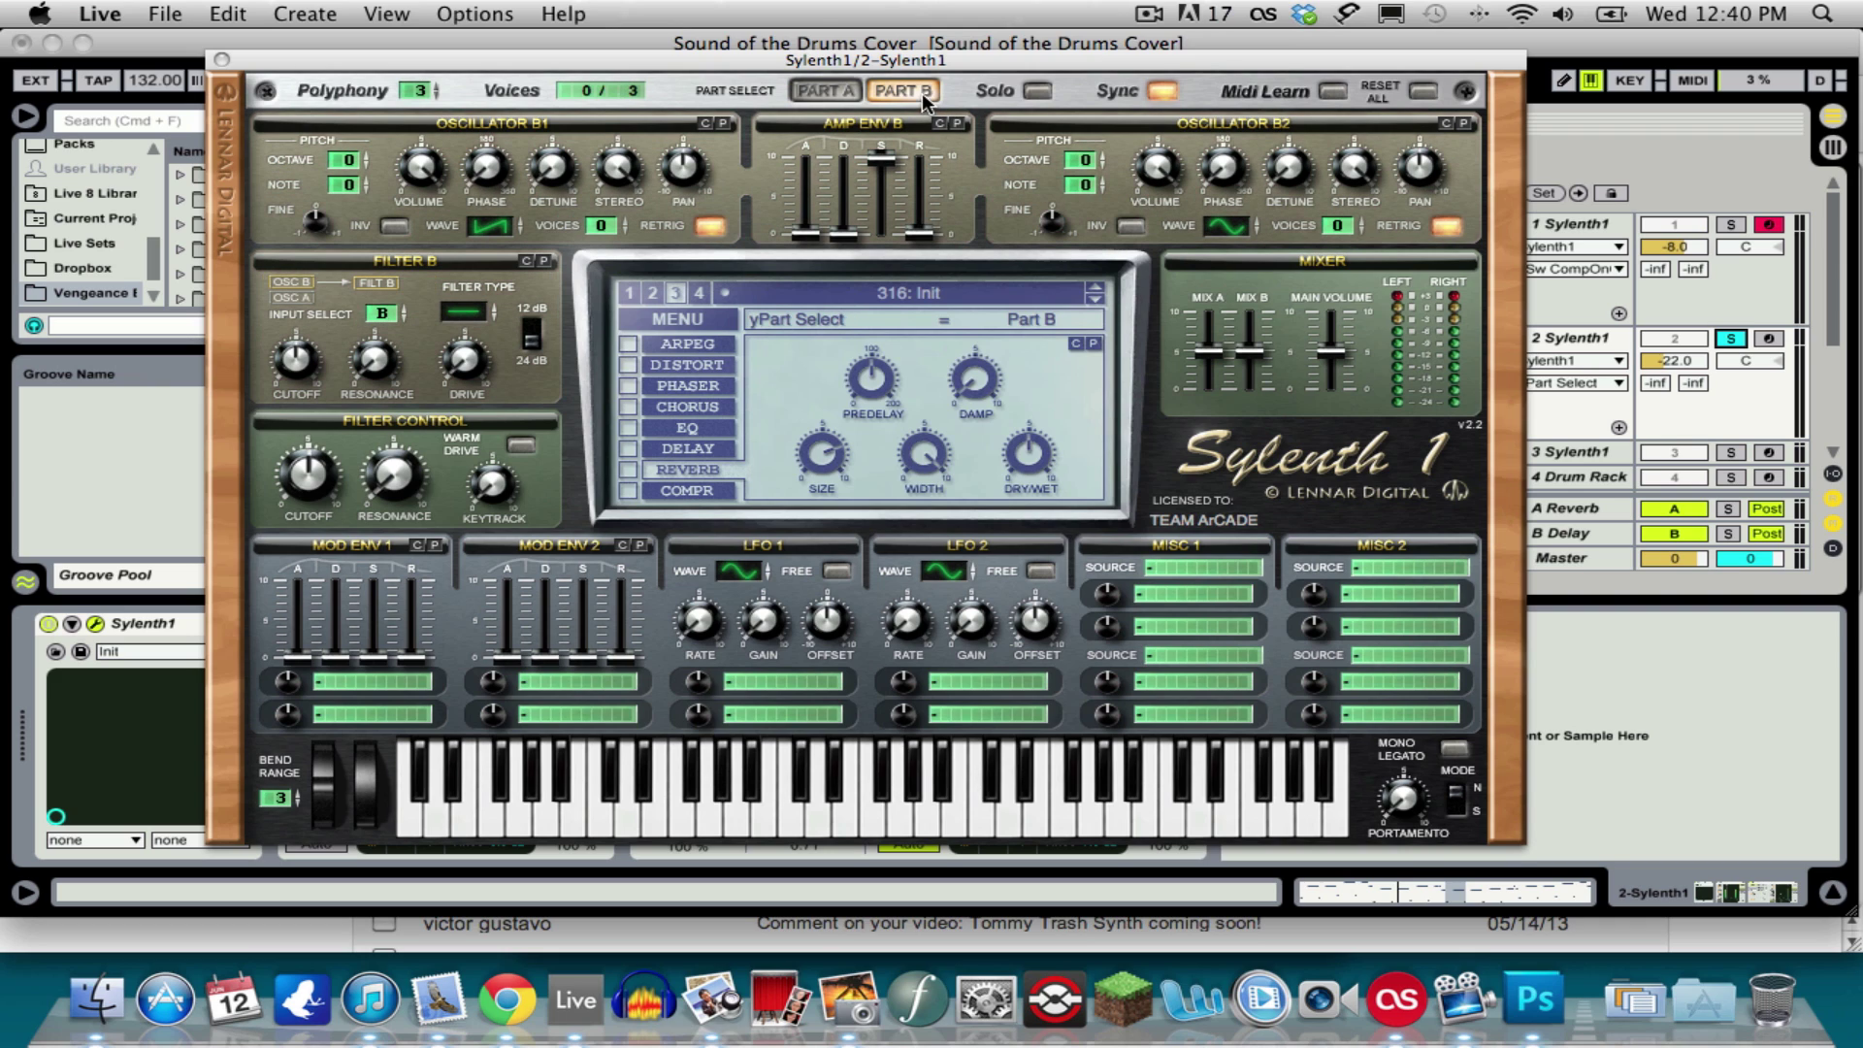
left_click_drag(1231, 229, 1234, 199)
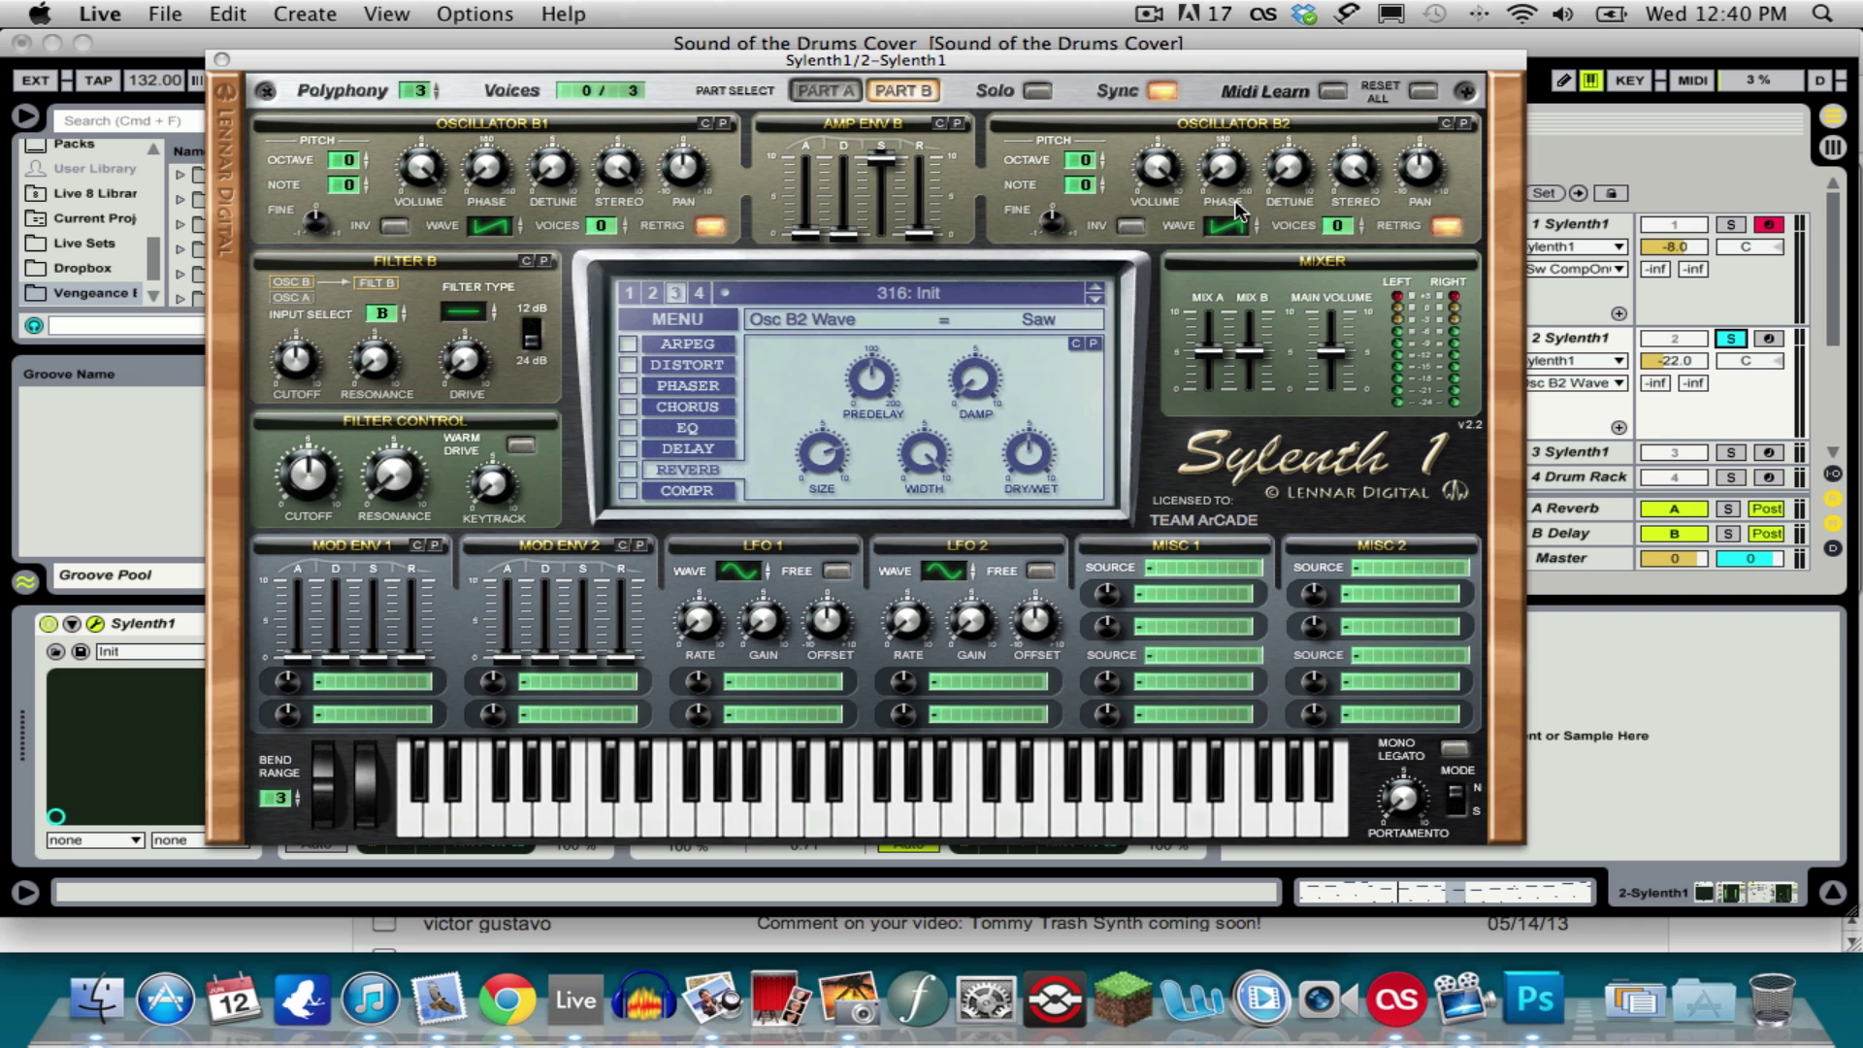
Step: Set the voices of oscillators A1, A2, B1 and B2 to 8 each
left_click(817, 90)
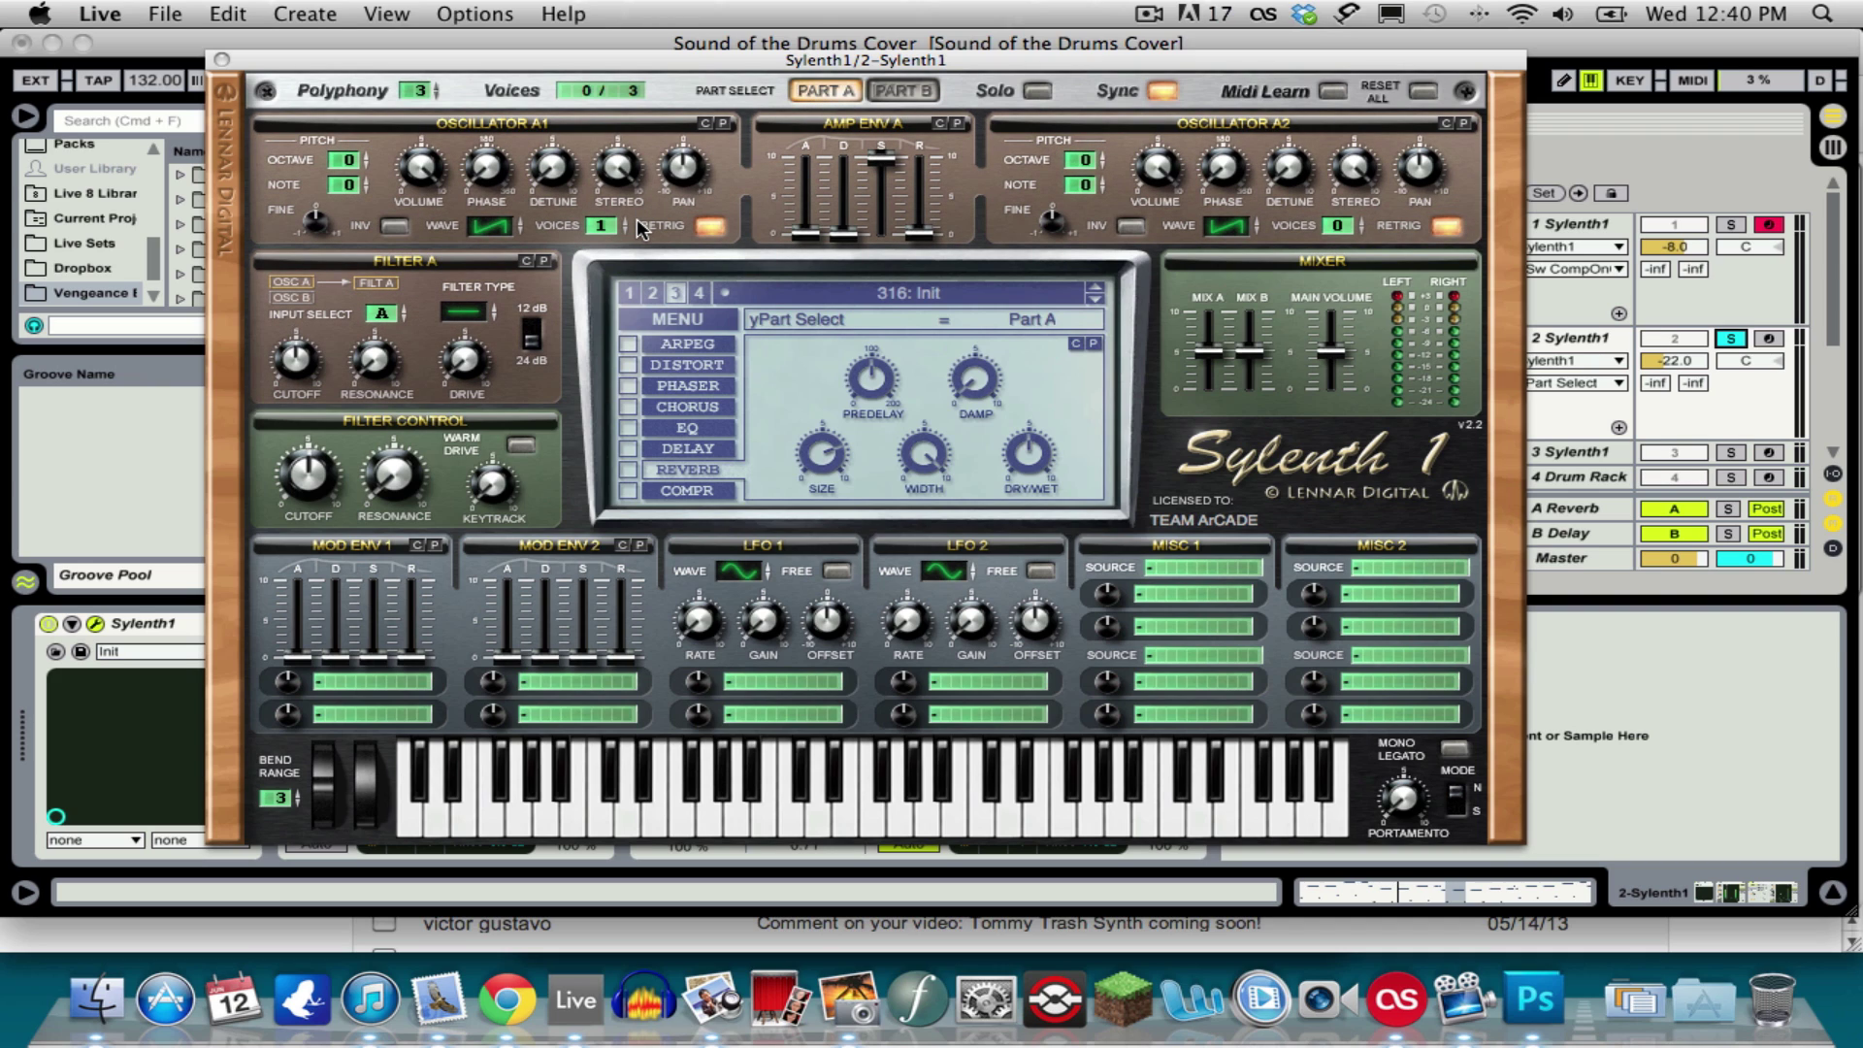
left_click_drag(625, 233, 625, 206)
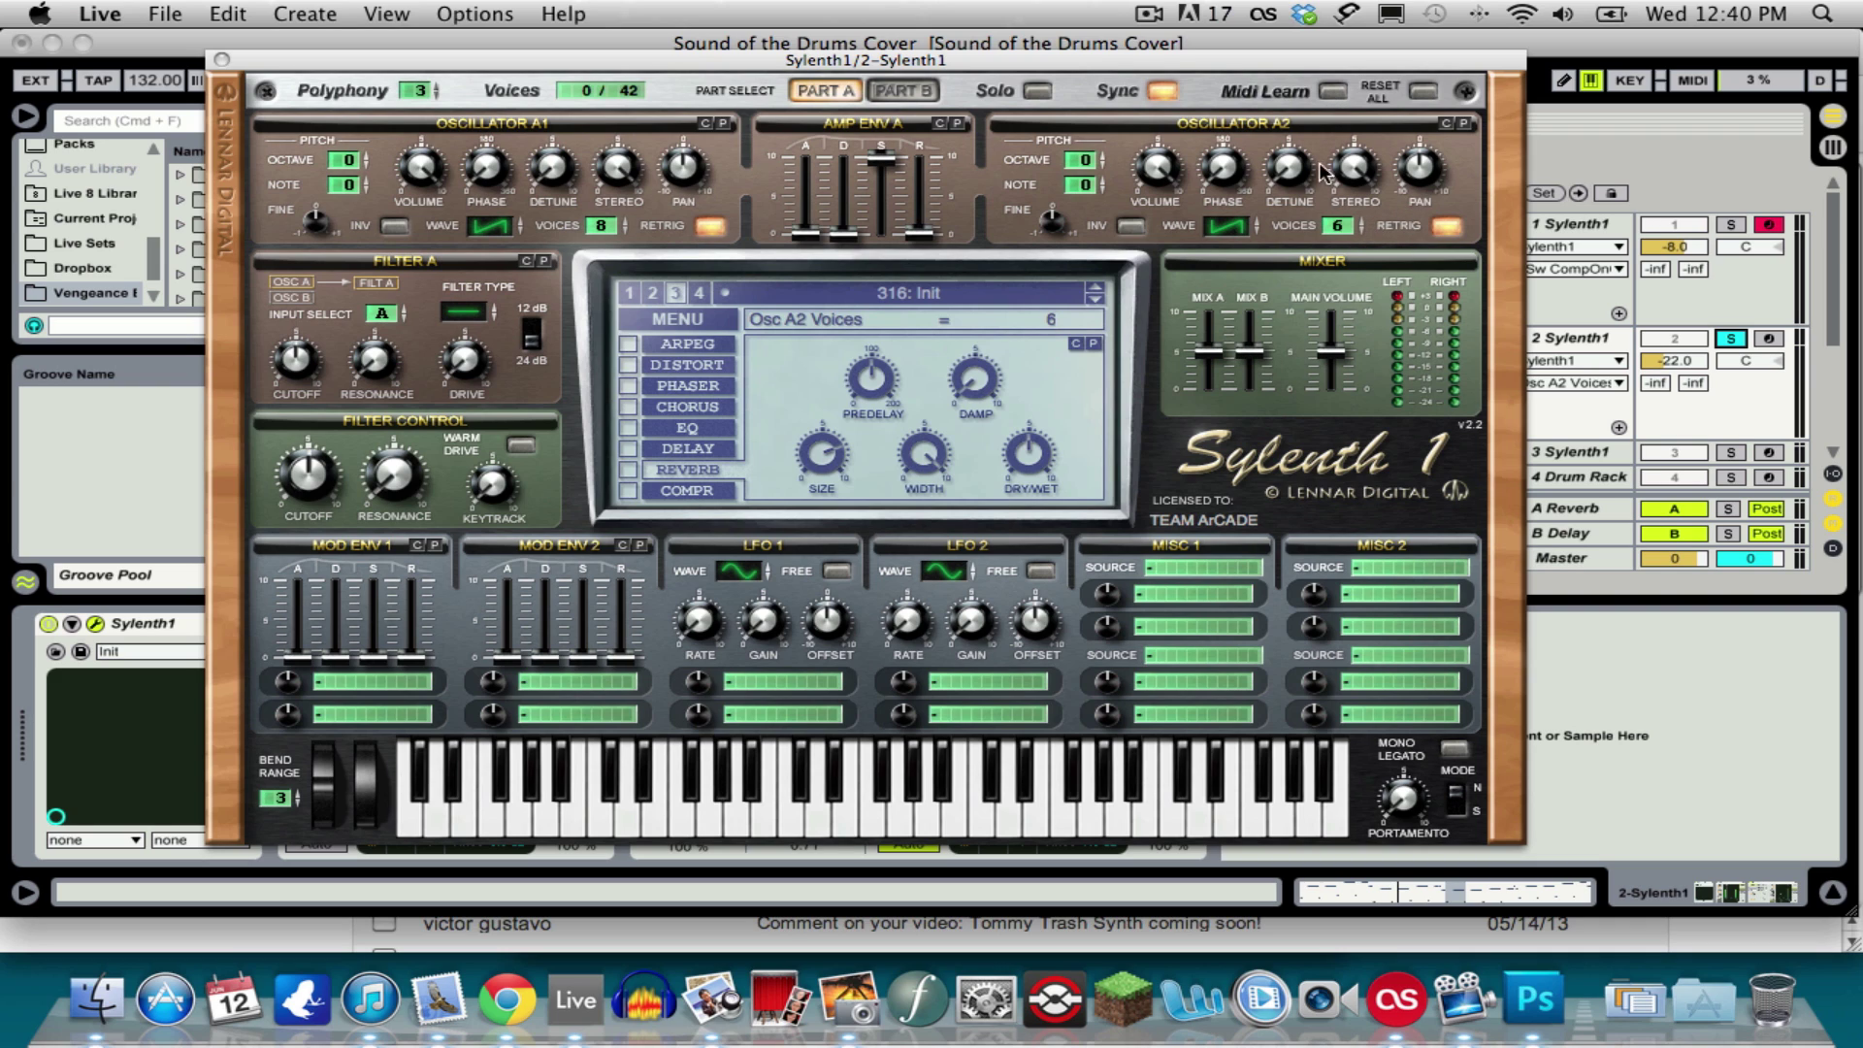
left_click(902, 90)
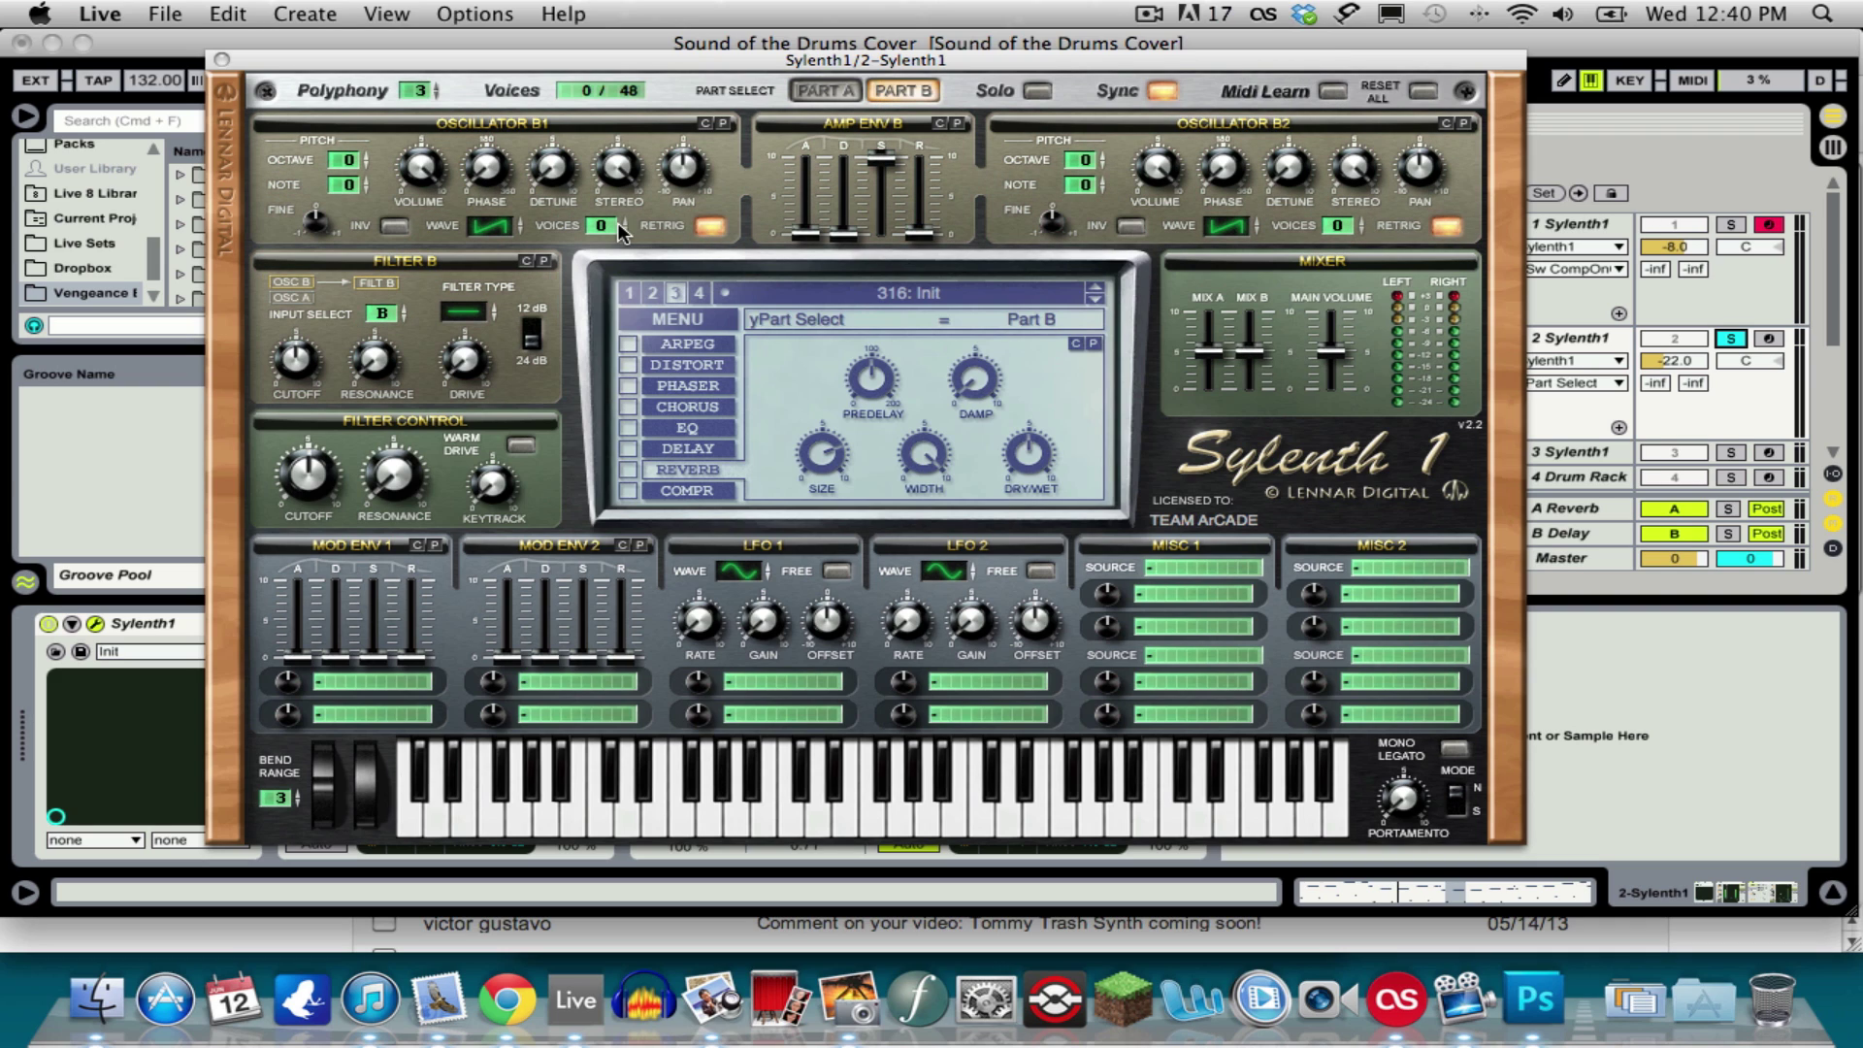
left_click_drag(617, 227, 619, 22)
left_click_drag(1354, 229, 1354, 35)
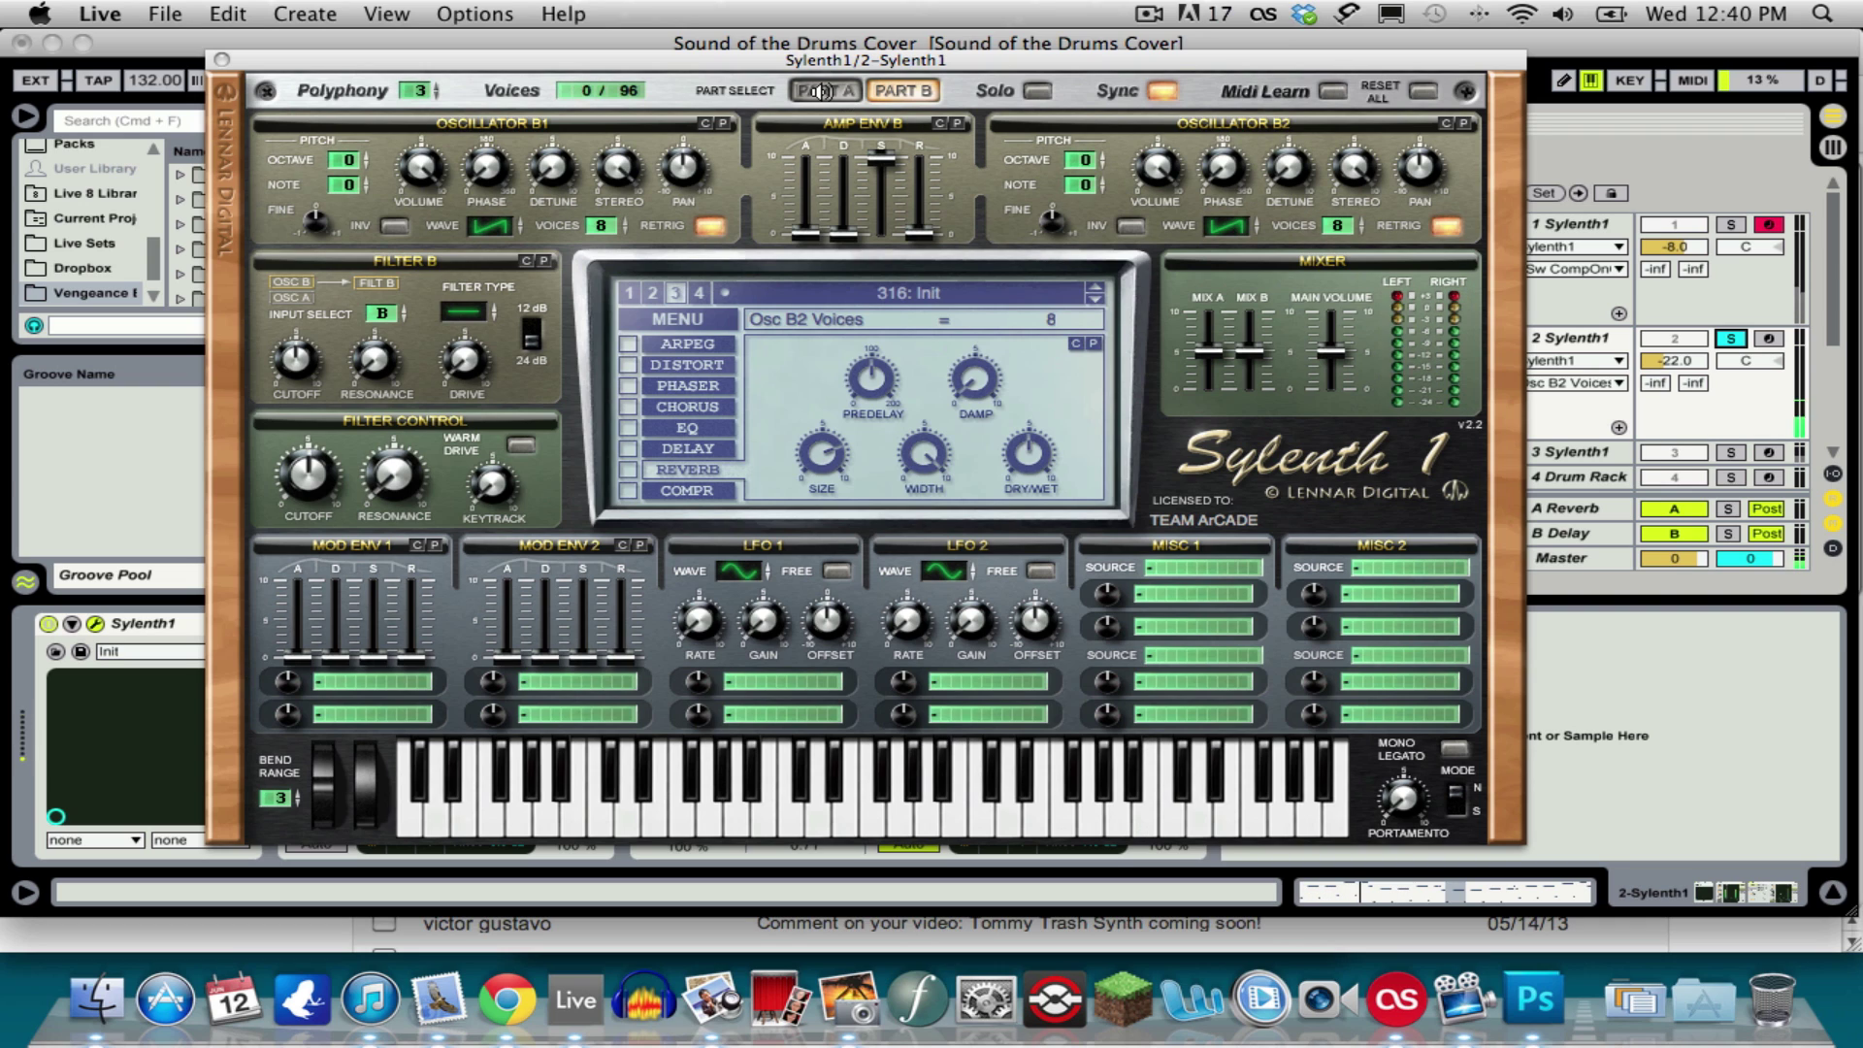
Step: Turn off retrigger on all four oscillators in parts A and B
left_click(794, 90)
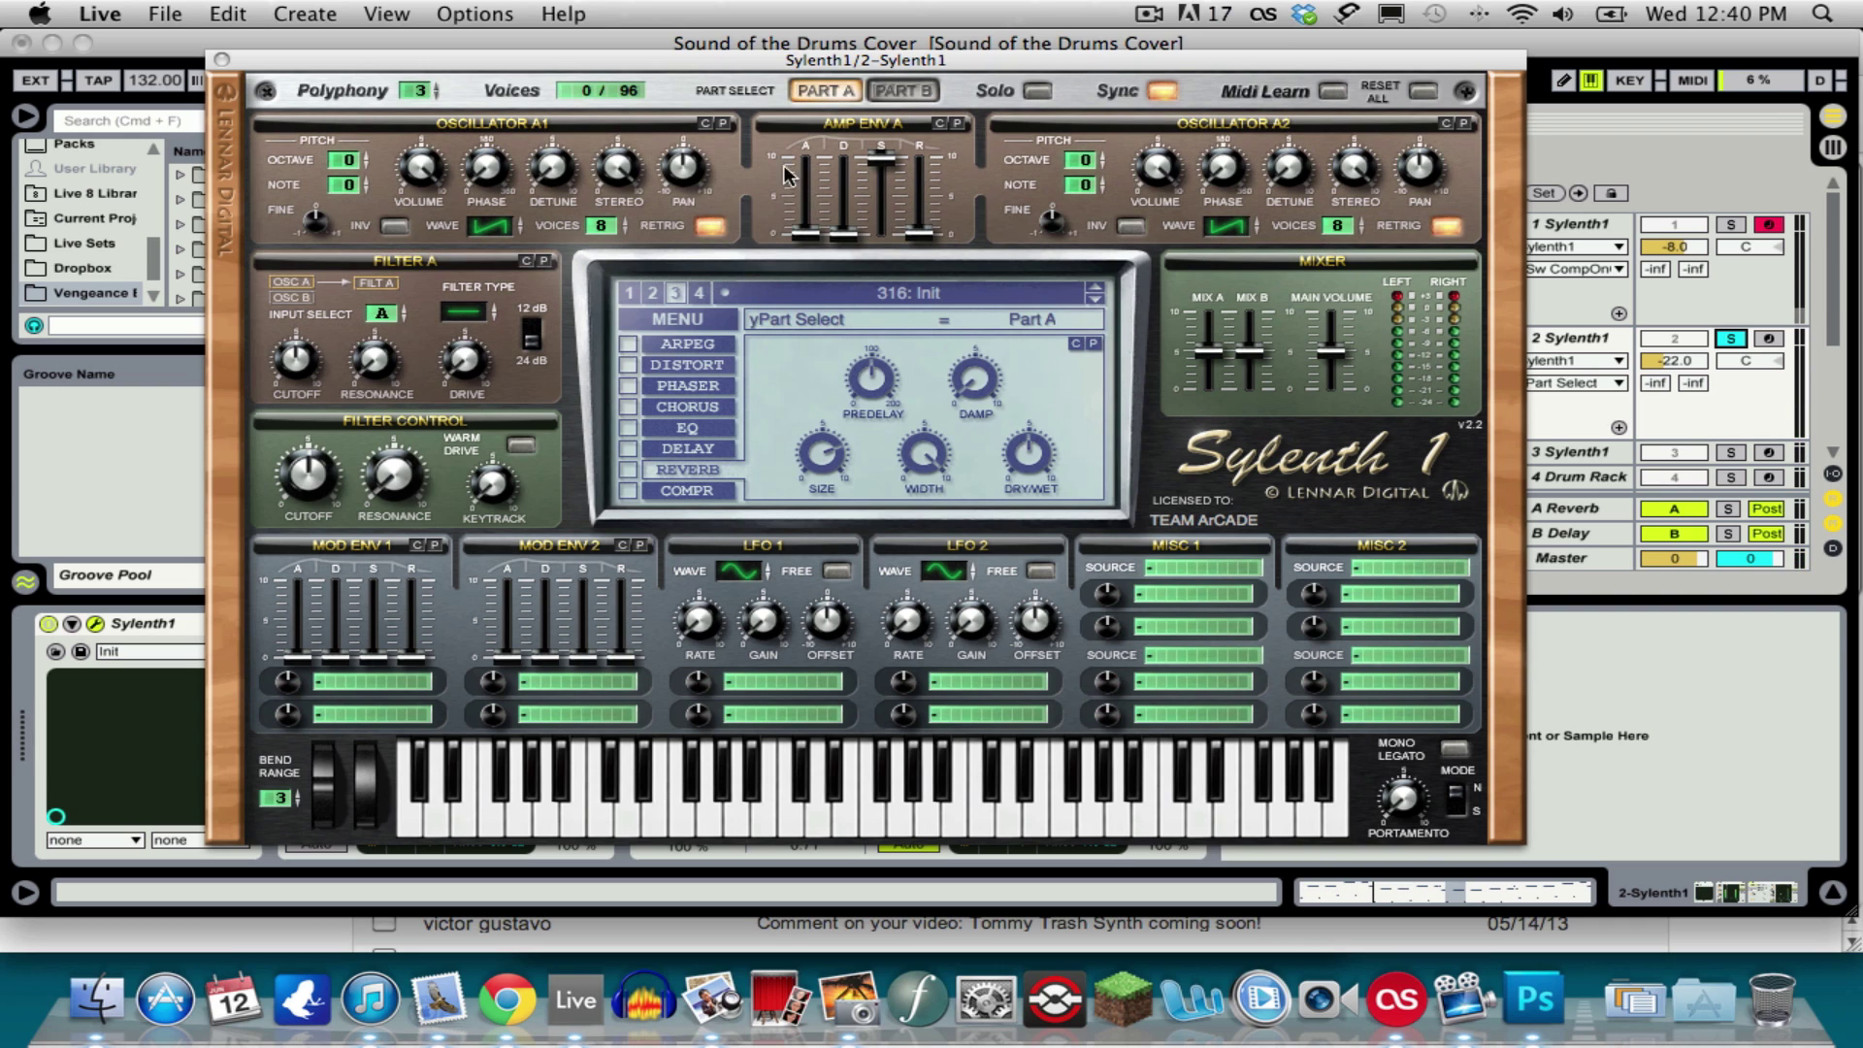
left_click(711, 226)
left_click(1446, 227)
left_click(904, 90)
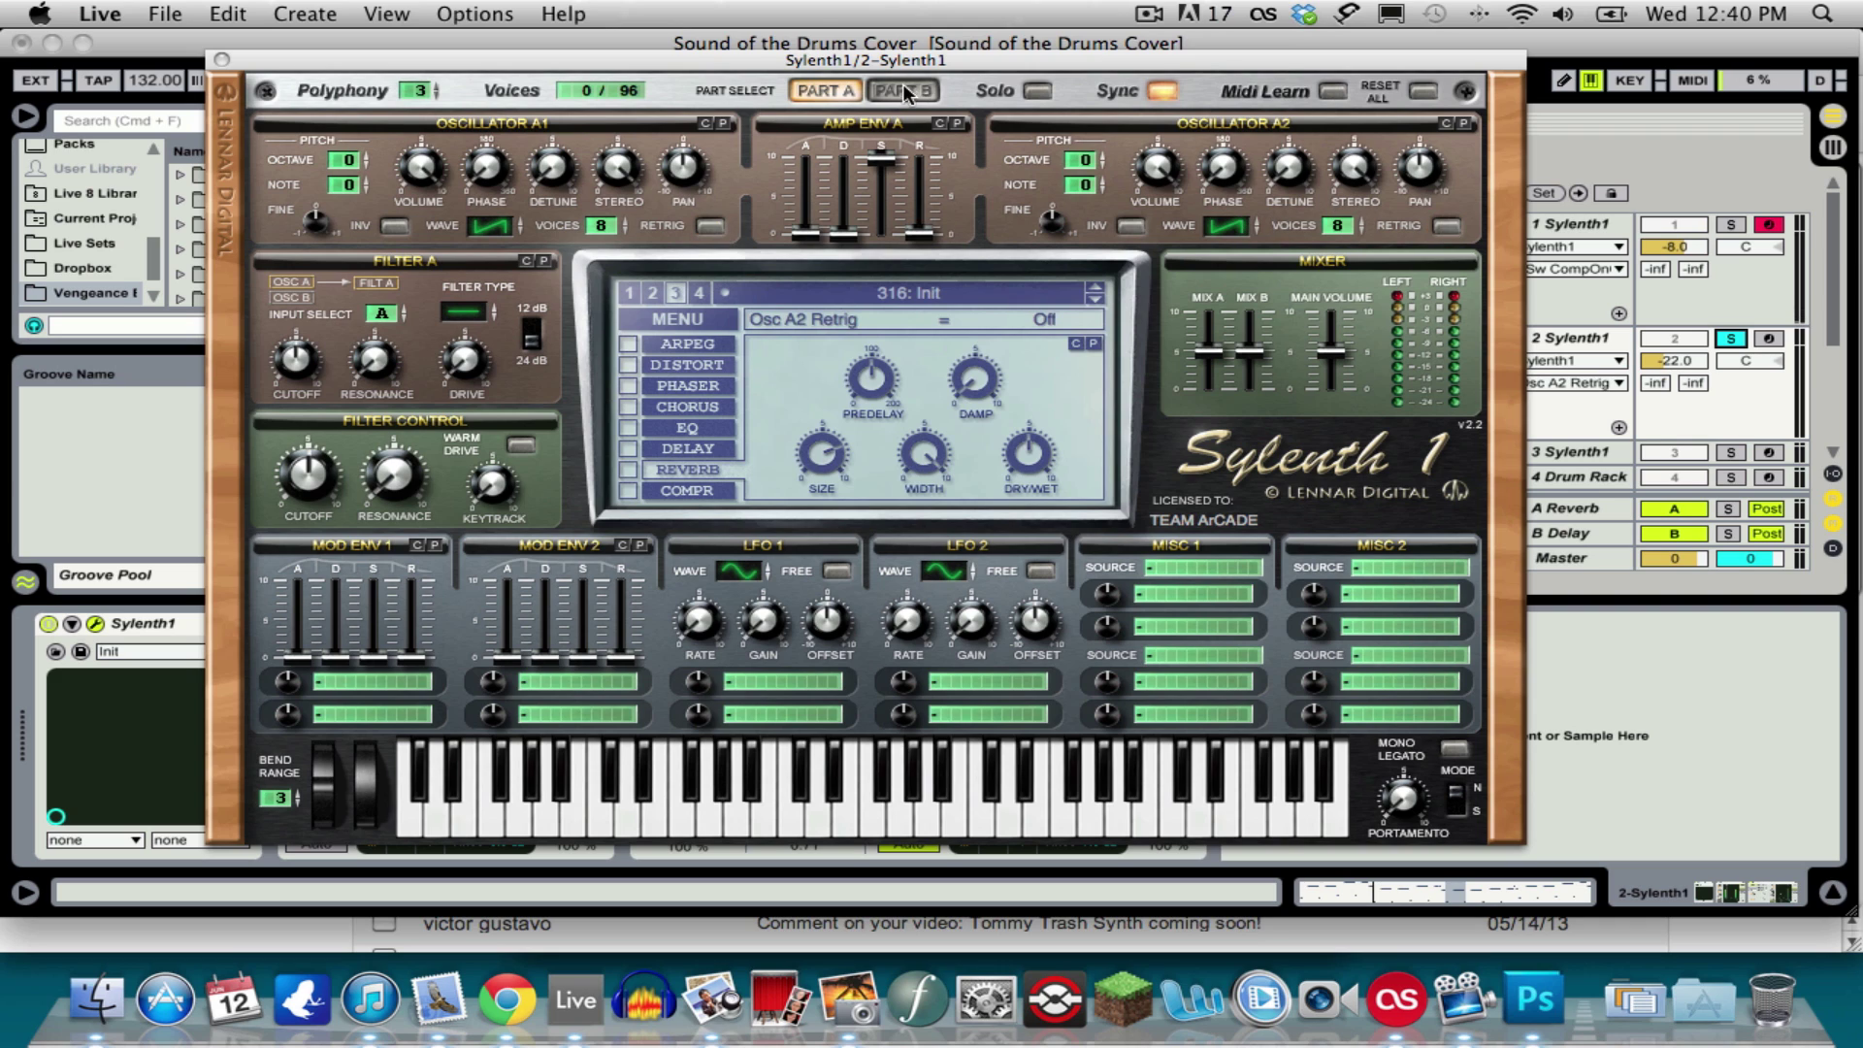
left_click(711, 226)
left_click(1446, 227)
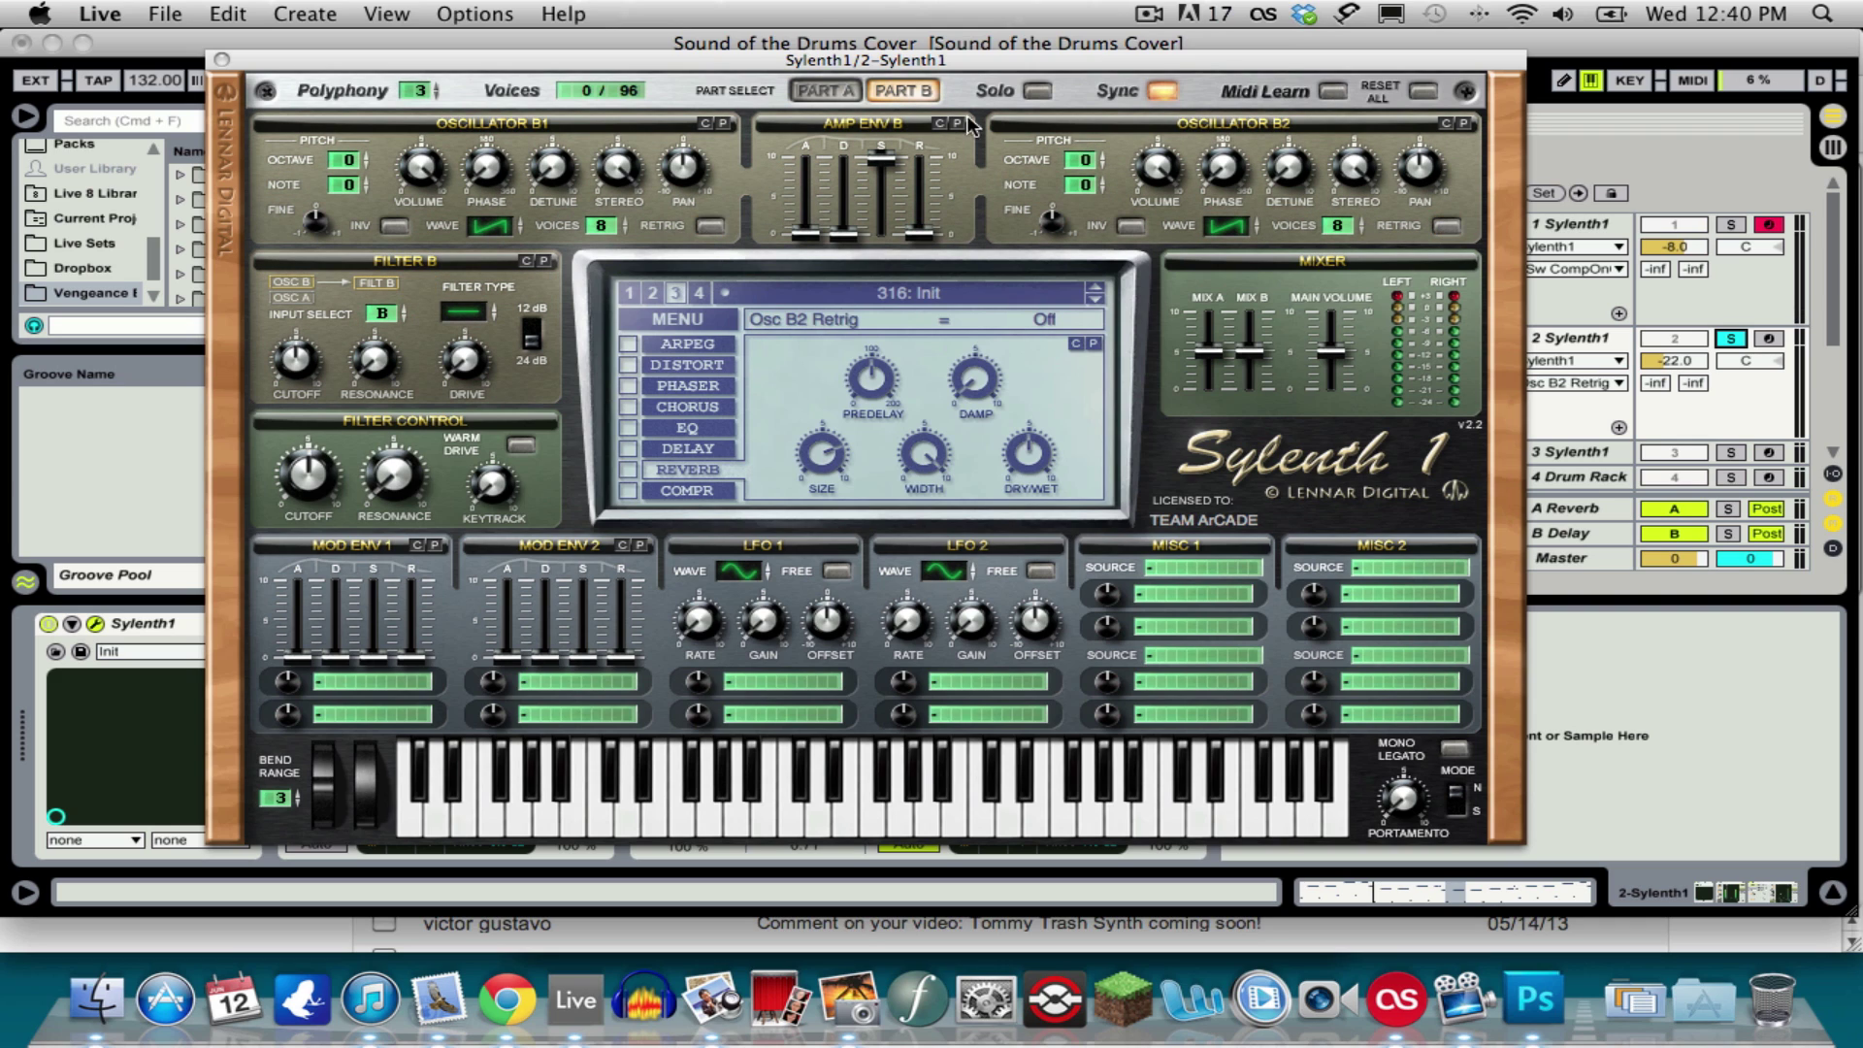
Step: Raise the detune on all four oscillators, with A1 at 3.33, B1 at 3.48 and B2 at 3.33
left_click(834, 92)
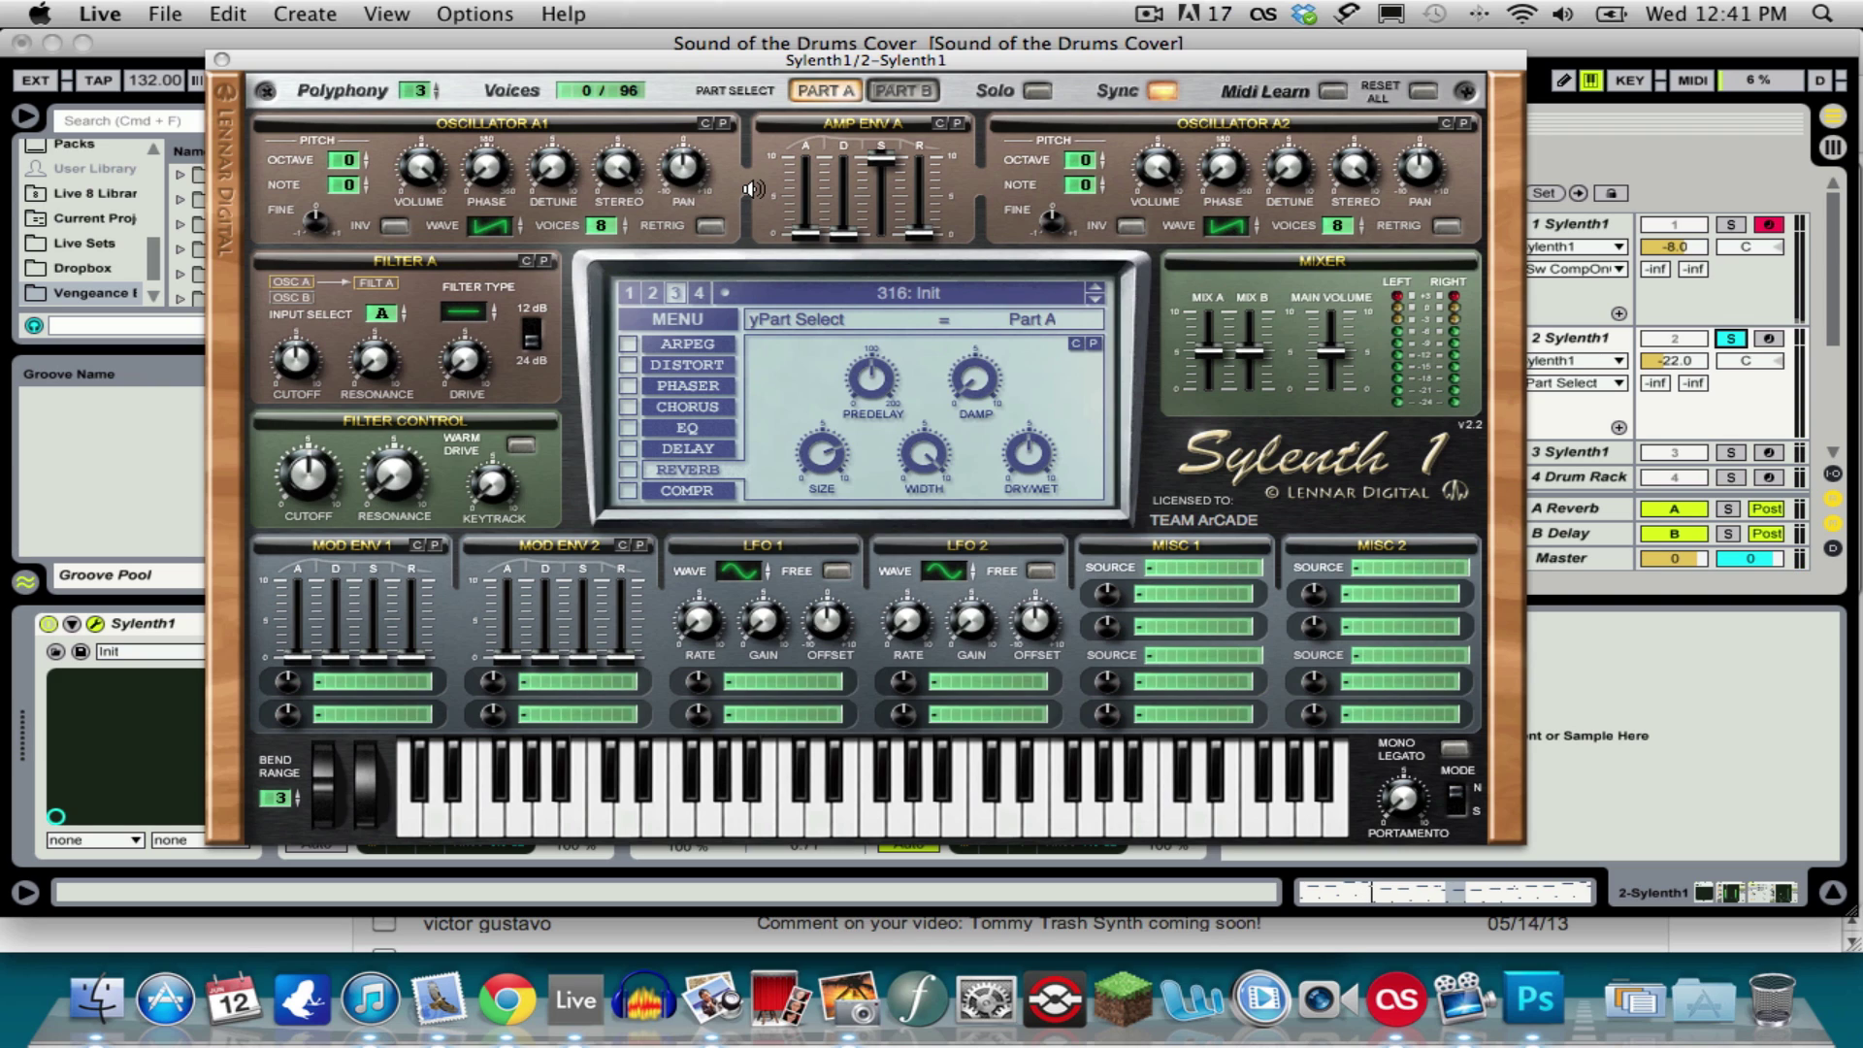
left_click(552, 170)
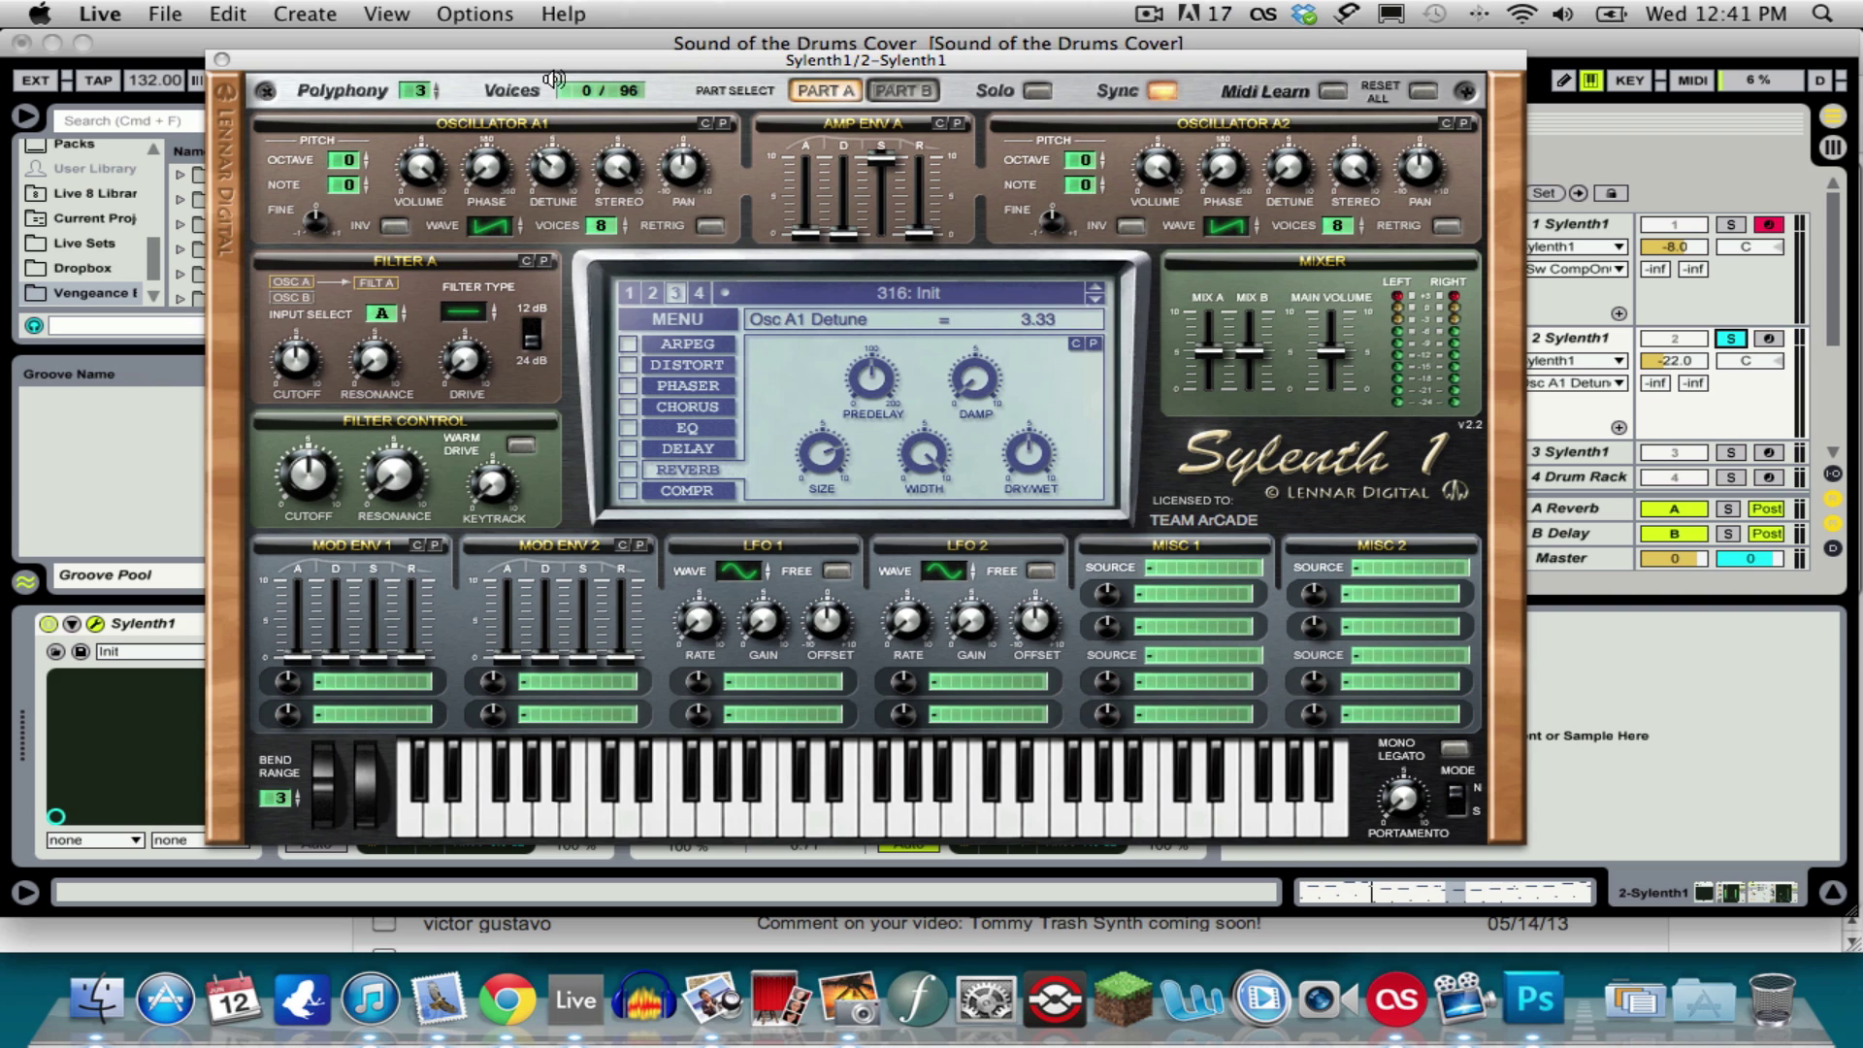
left_click(1282, 165)
left_click(884, 90)
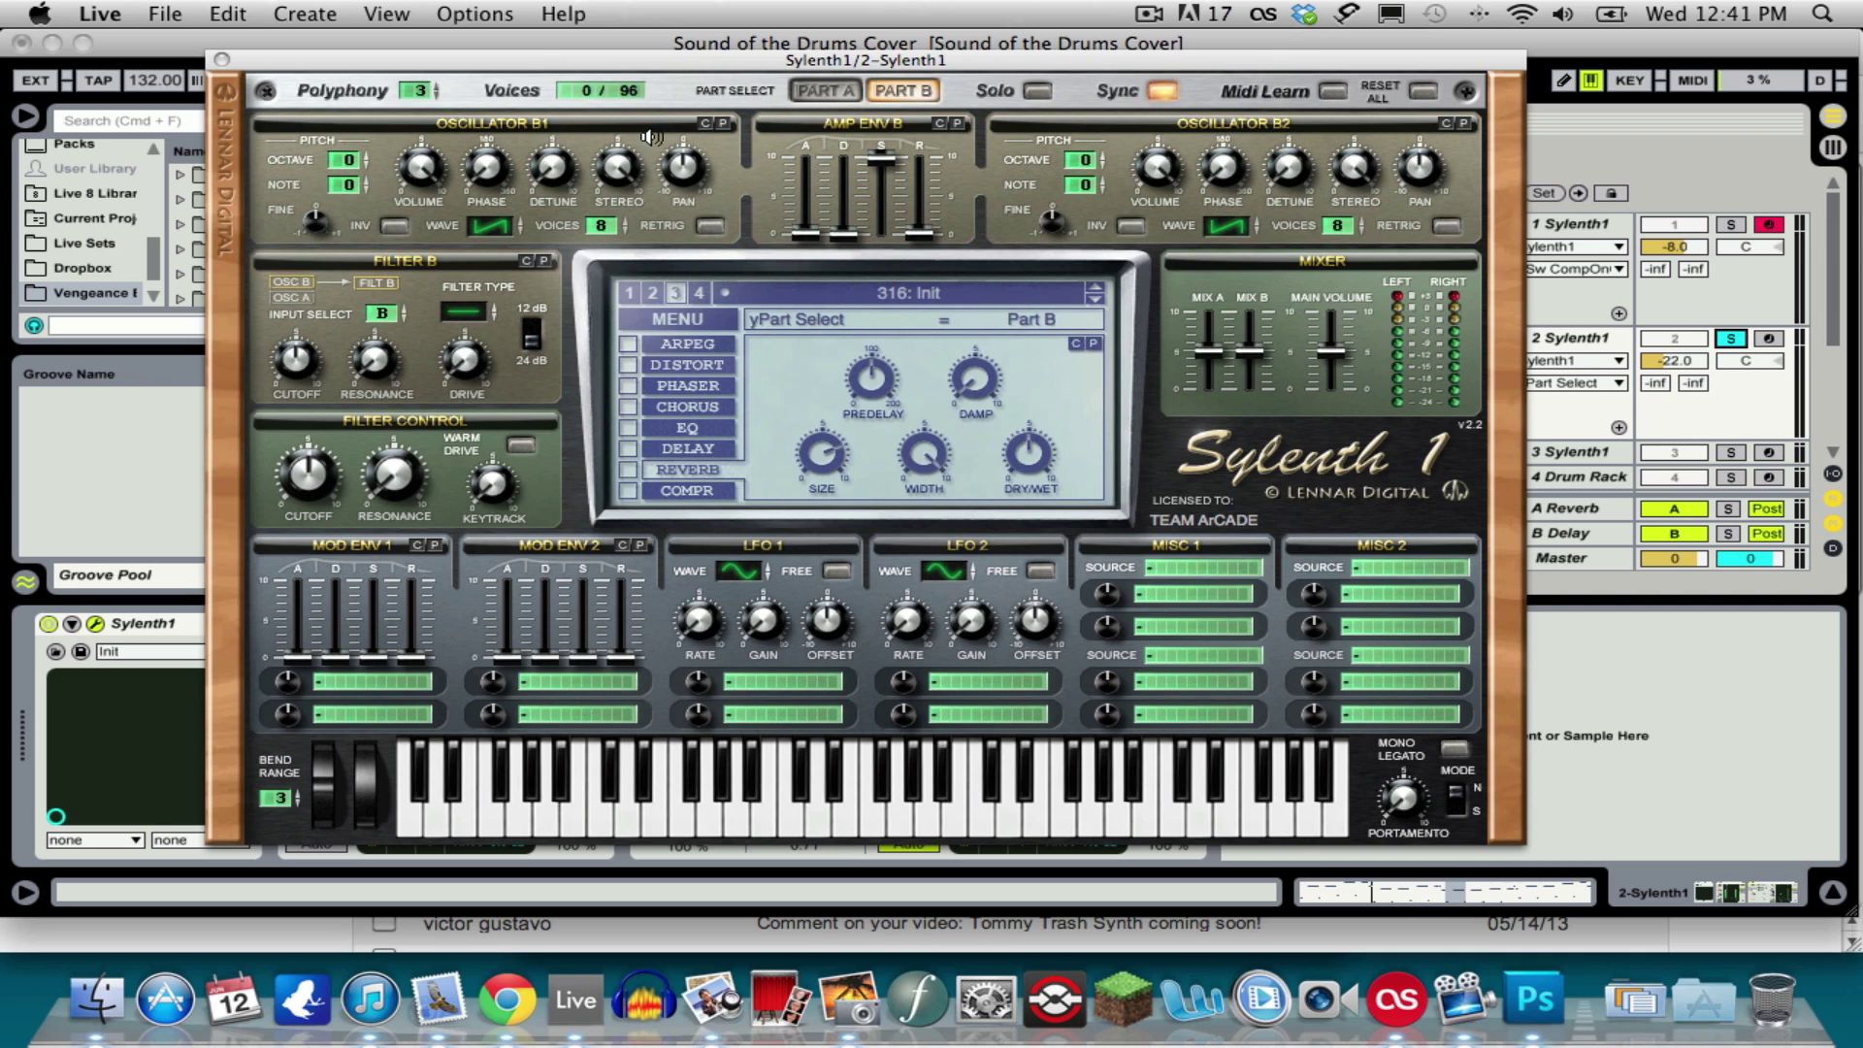
left_click(539, 157)
left_click_drag(539, 155, 540, 72)
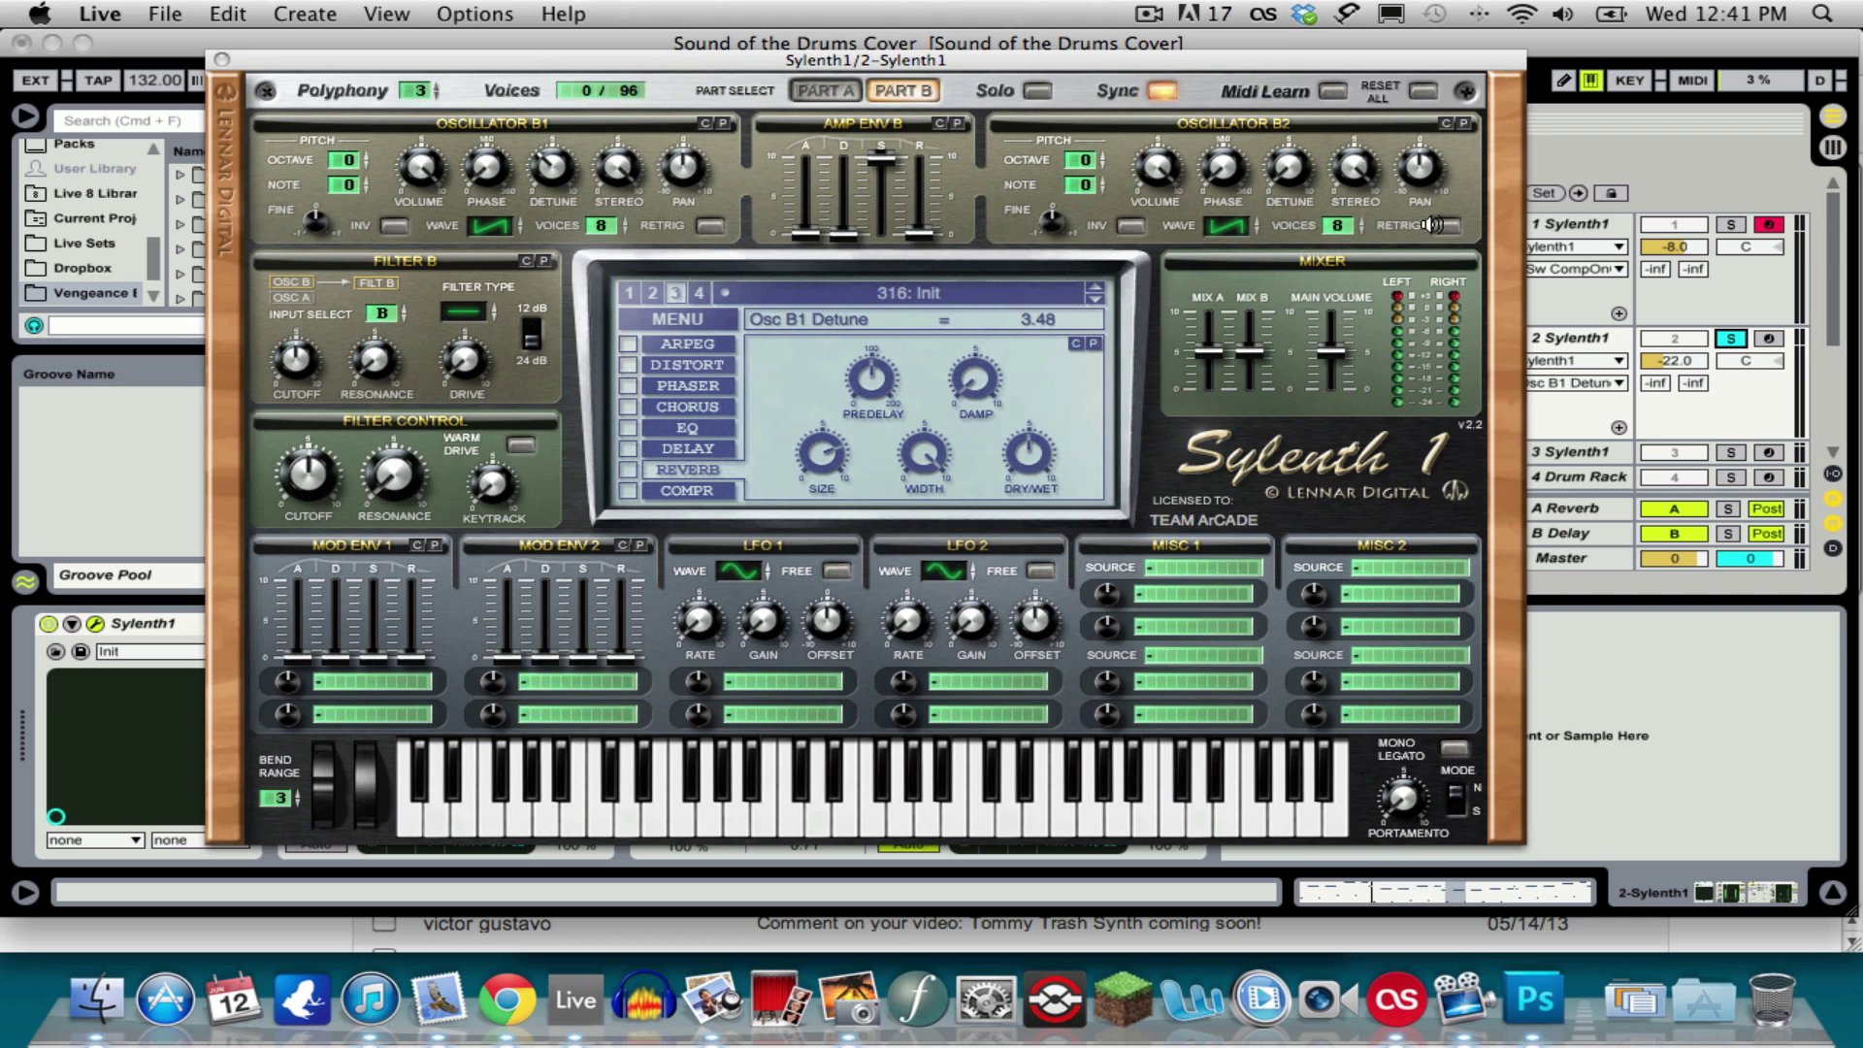
left_click_drag(1281, 167, 1277, 69)
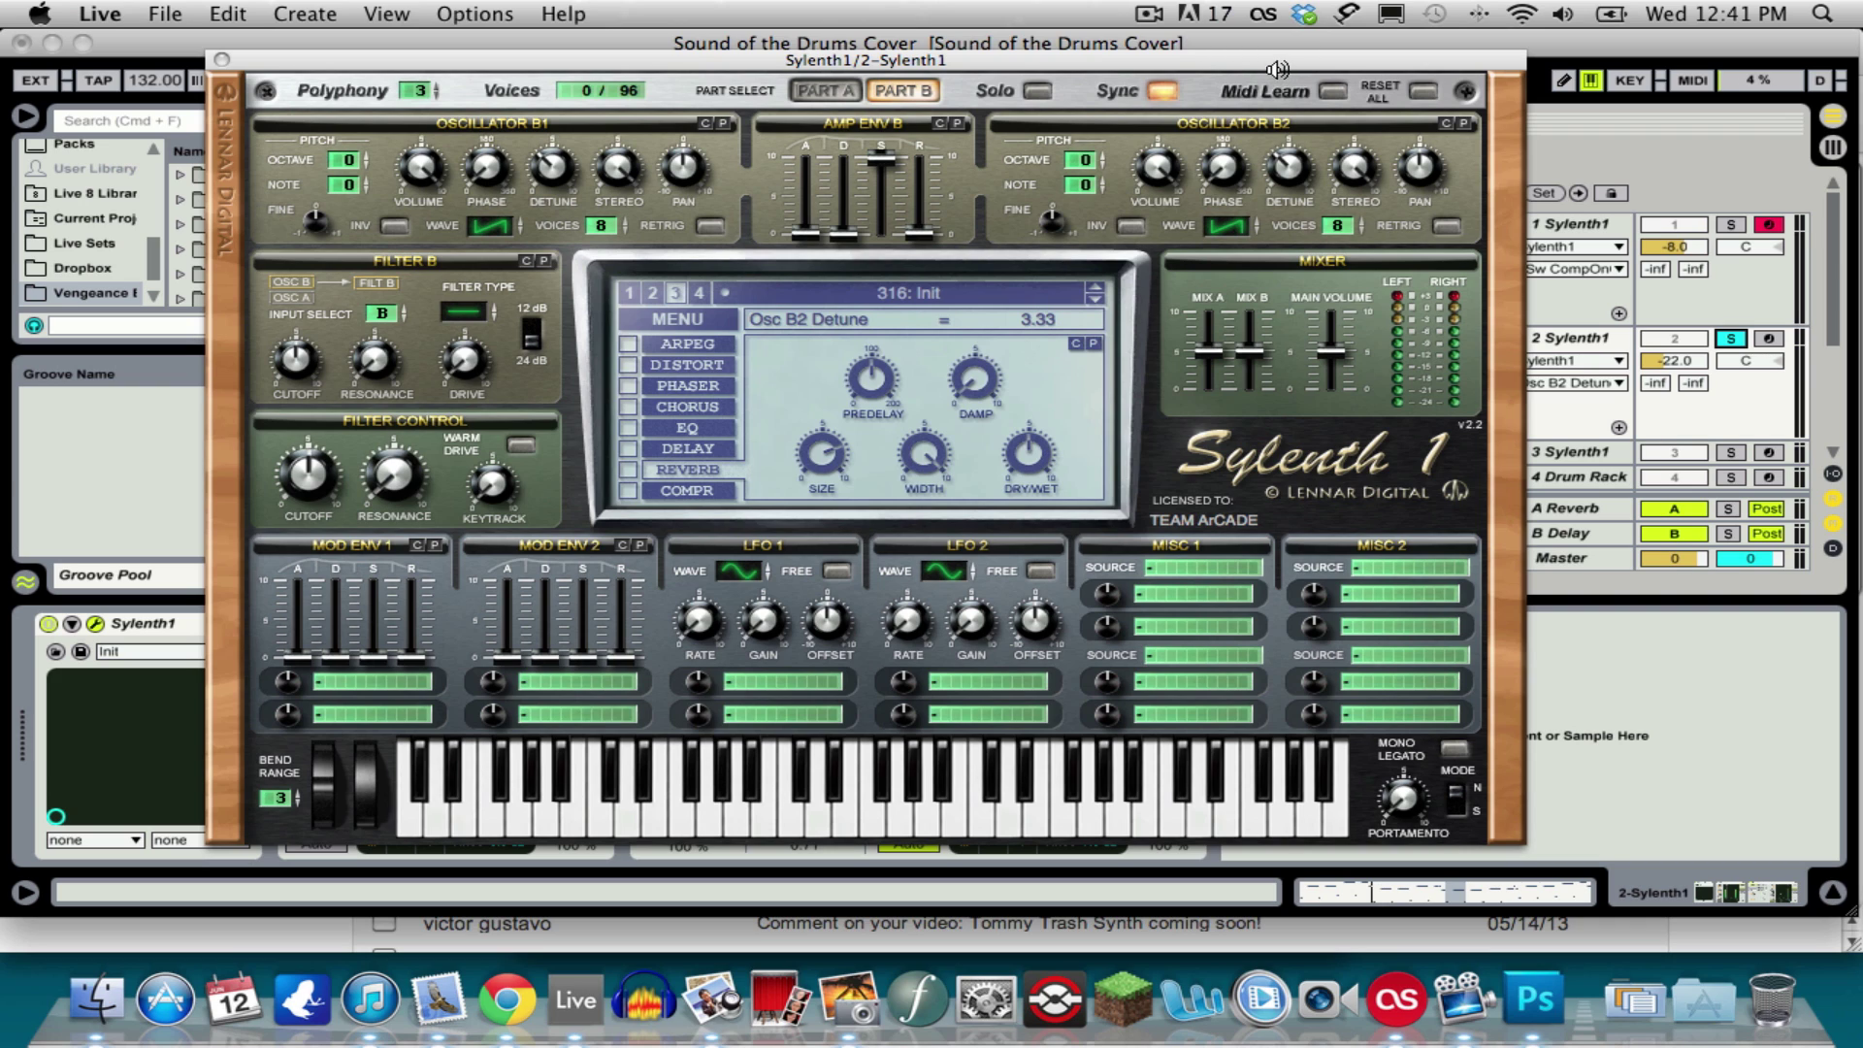
Step: Lower the octave of oscillators B1 and B2 to -1
left_click(848, 86)
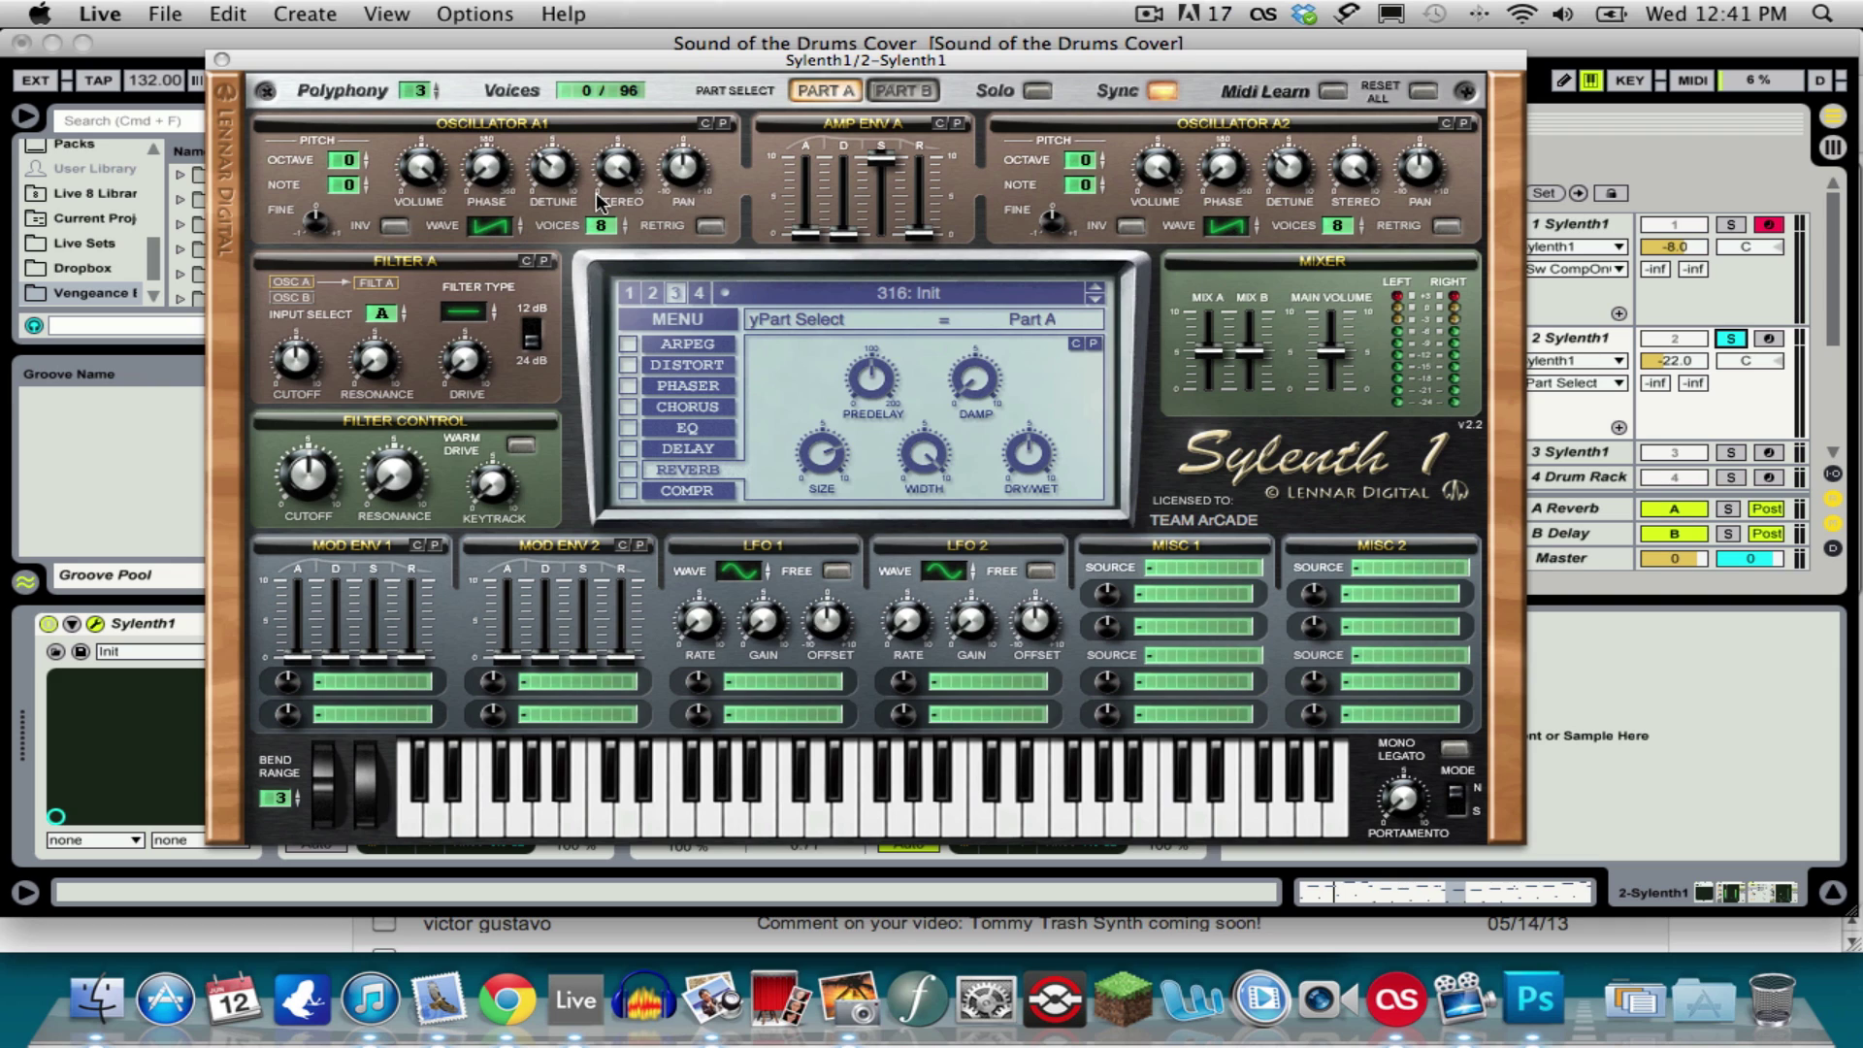
left_click(905, 93)
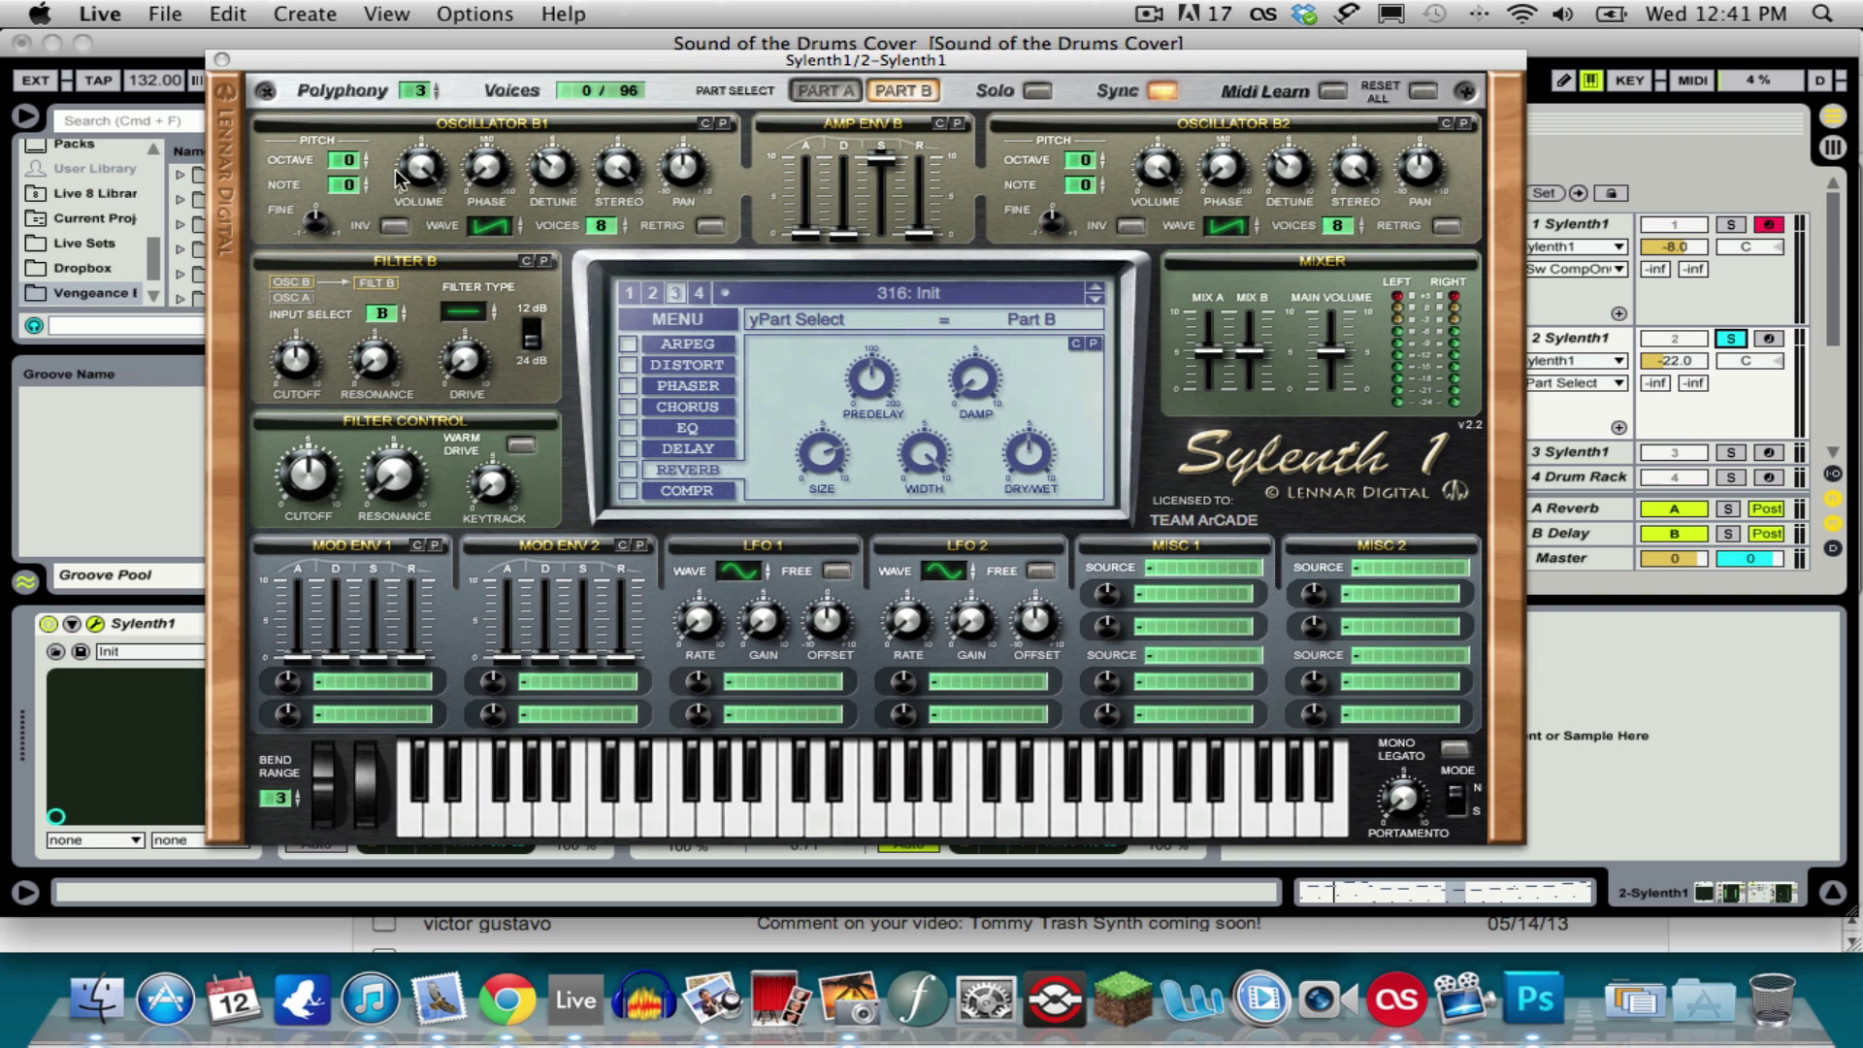
left_click_drag(341, 167, 343, 181)
left_click_drag(1085, 160, 1091, 174)
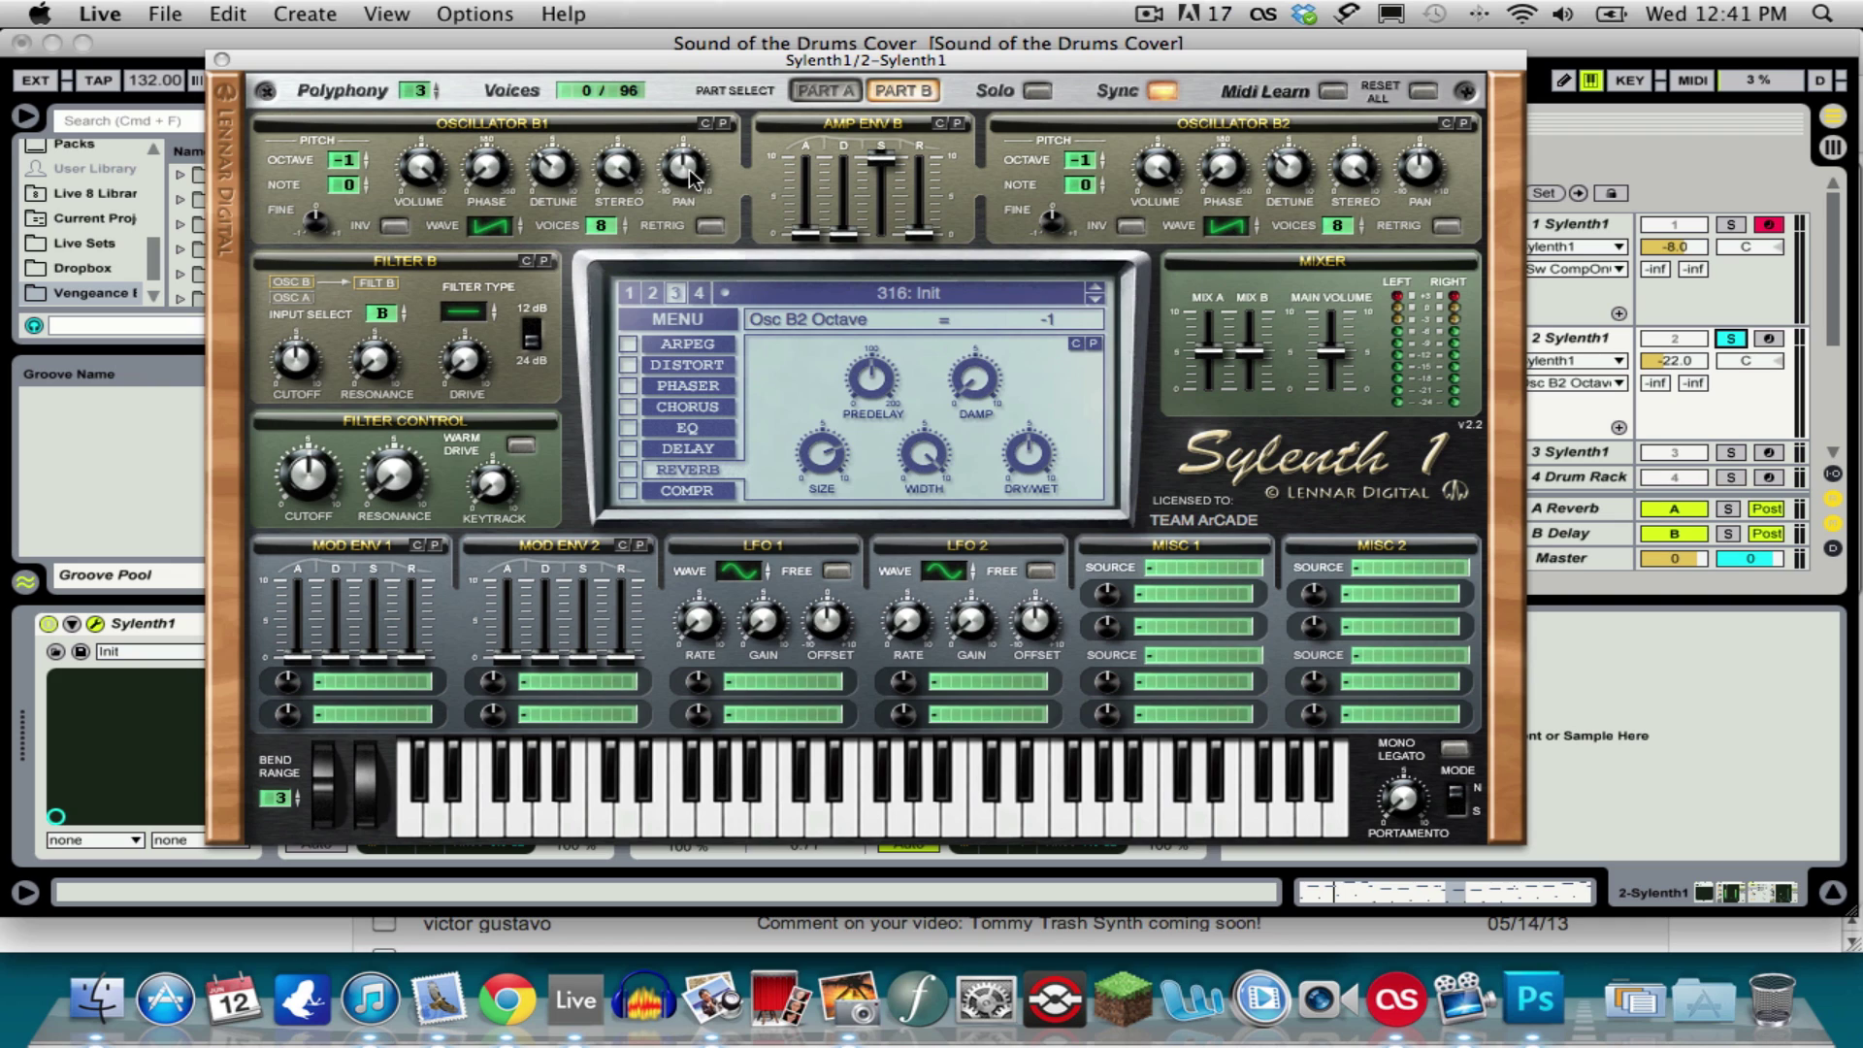
Step: Pan oscillator B1 slightly left and oscillator B2 slightly right
left_click_drag(689, 169, 687, 185)
left_click(1420, 171)
left_click_drag(1420, 170, 1418, 157)
left_click(683, 167)
left_click(1409, 173)
Step: Set oscillator B1's fine tuning to 0.09 and shift B2's fine tuning slightly in the opposite direction
left_click(317, 227)
left_click_drag(316, 222, 317, 211)
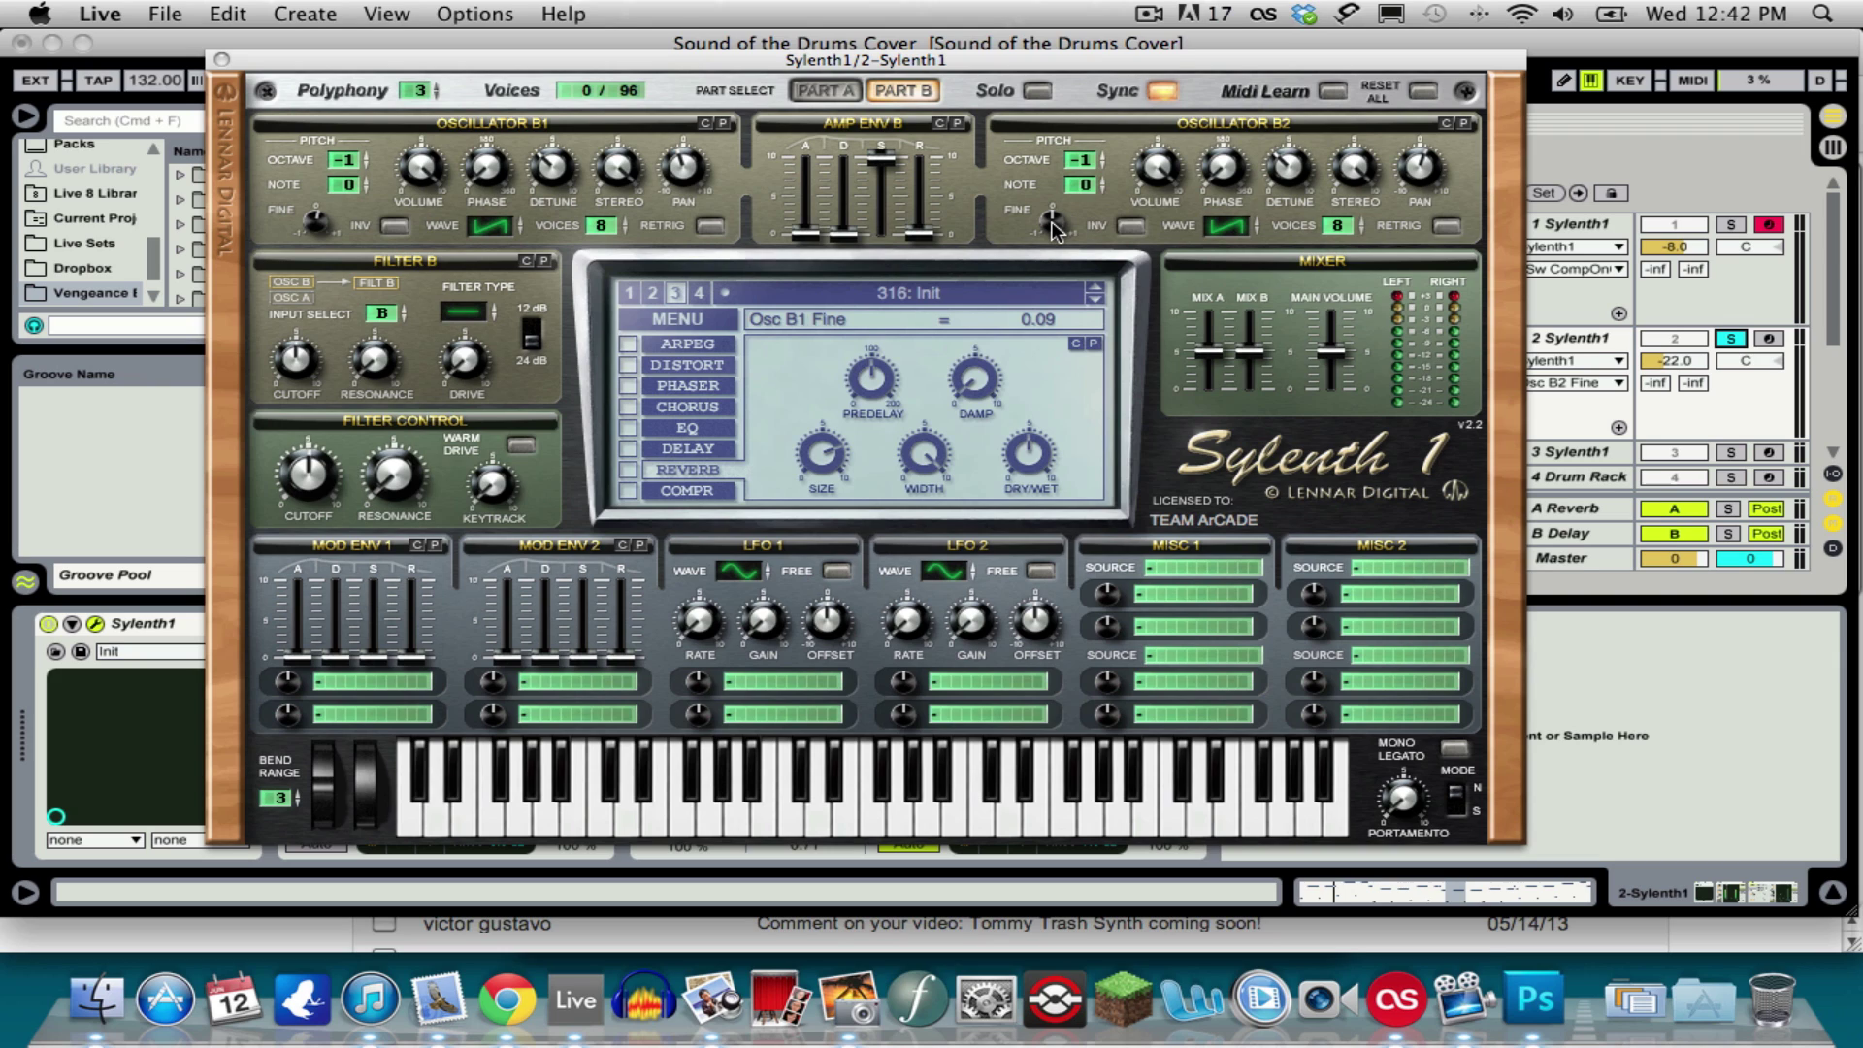
left_click_drag(1051, 222, 1048, 231)
Step: Pan oscillator A1 to -3.14 and pan oscillator A2 to the right in part A
left_click(842, 89)
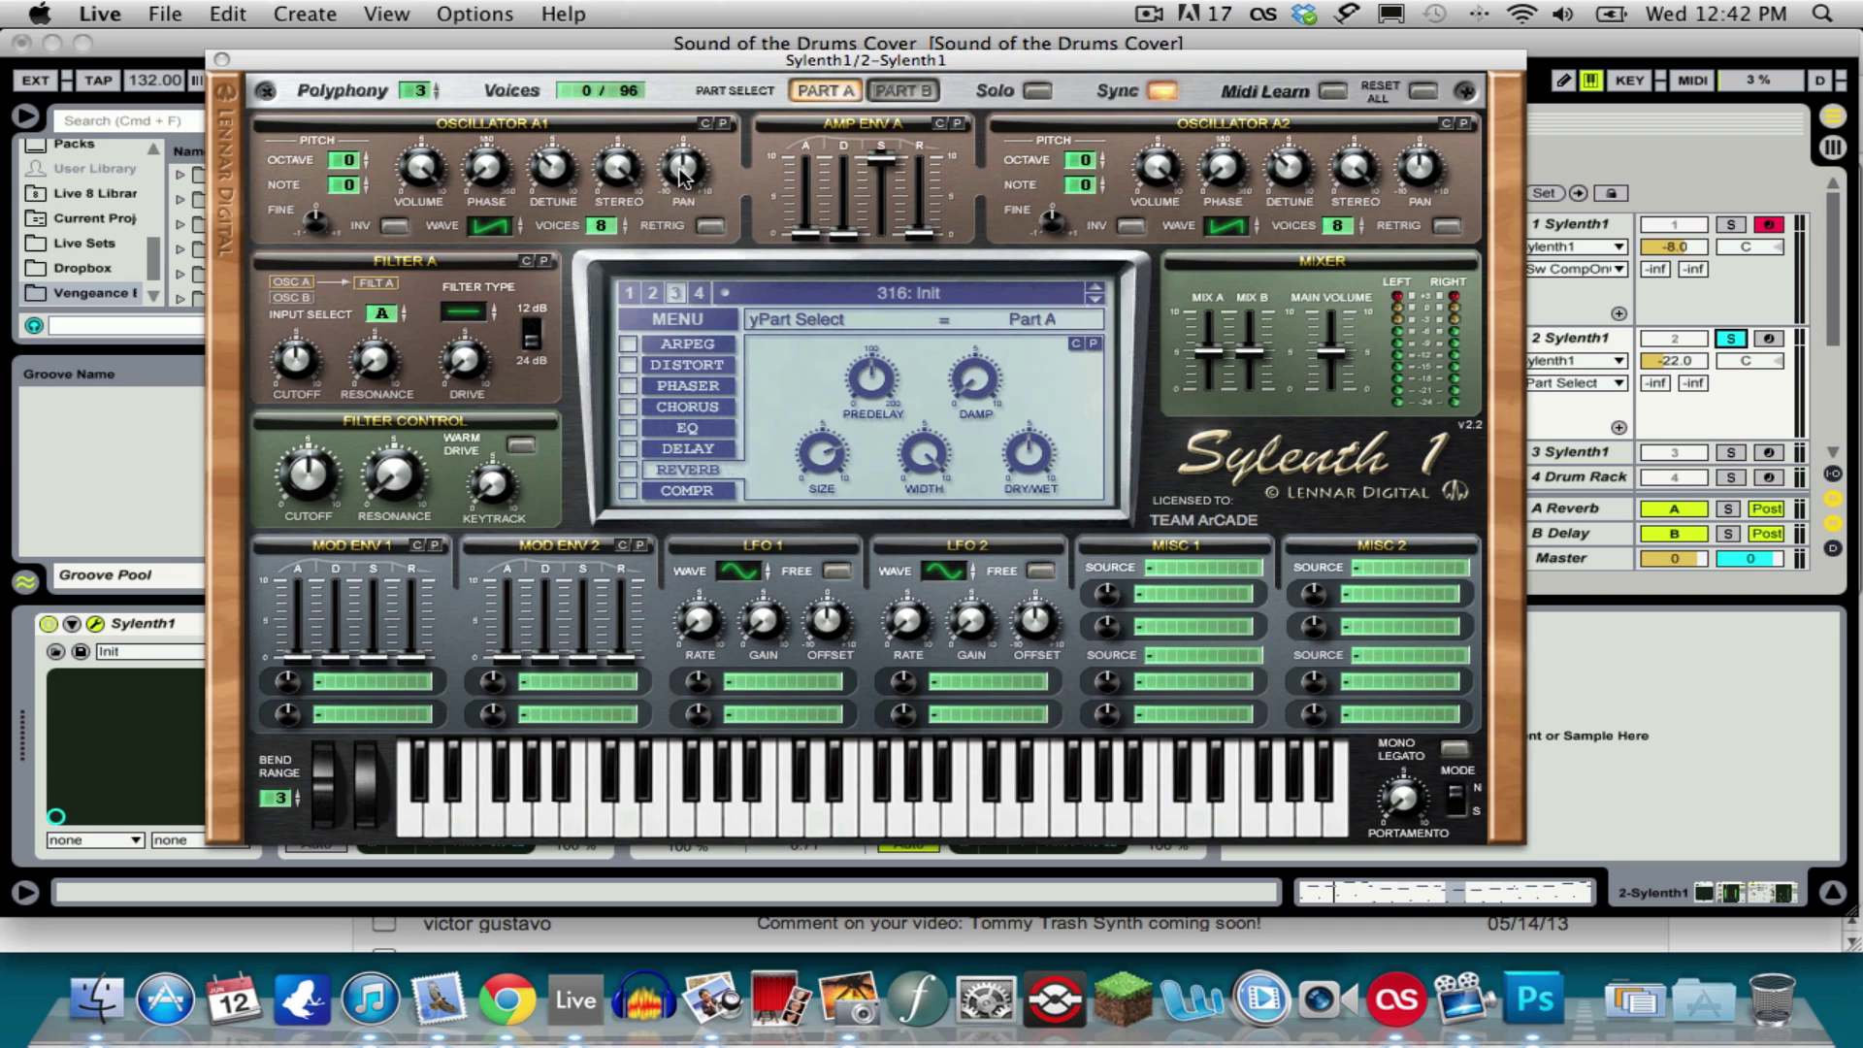
left_click_drag(679, 170, 673, 202)
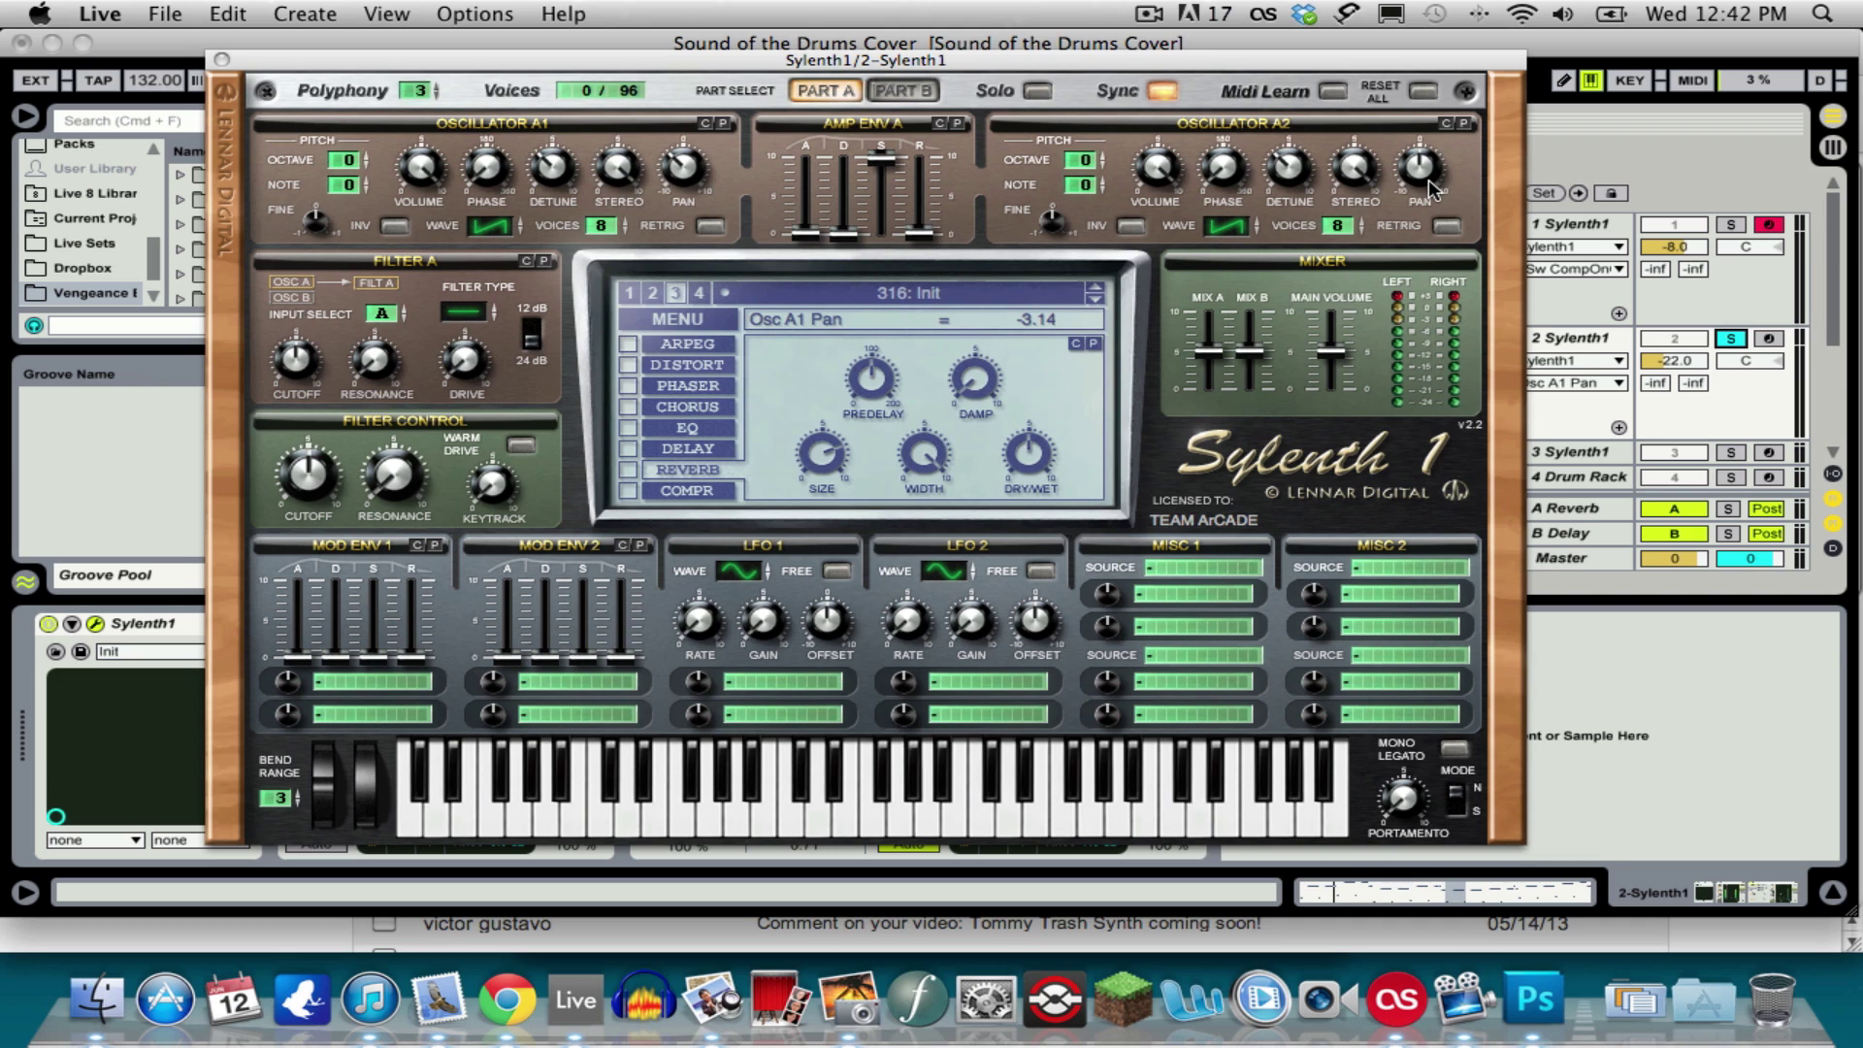
left_click_drag(1429, 188, 1423, 138)
Step: Shift oscillator A1's fine tuning slightly down, set A2's fine tuning to 0.05, and play the loop to hear the sound
left_click(324, 231)
left_click_drag(320, 225, 324, 239)
left_click_drag(1054, 233, 1054, 230)
key("space")
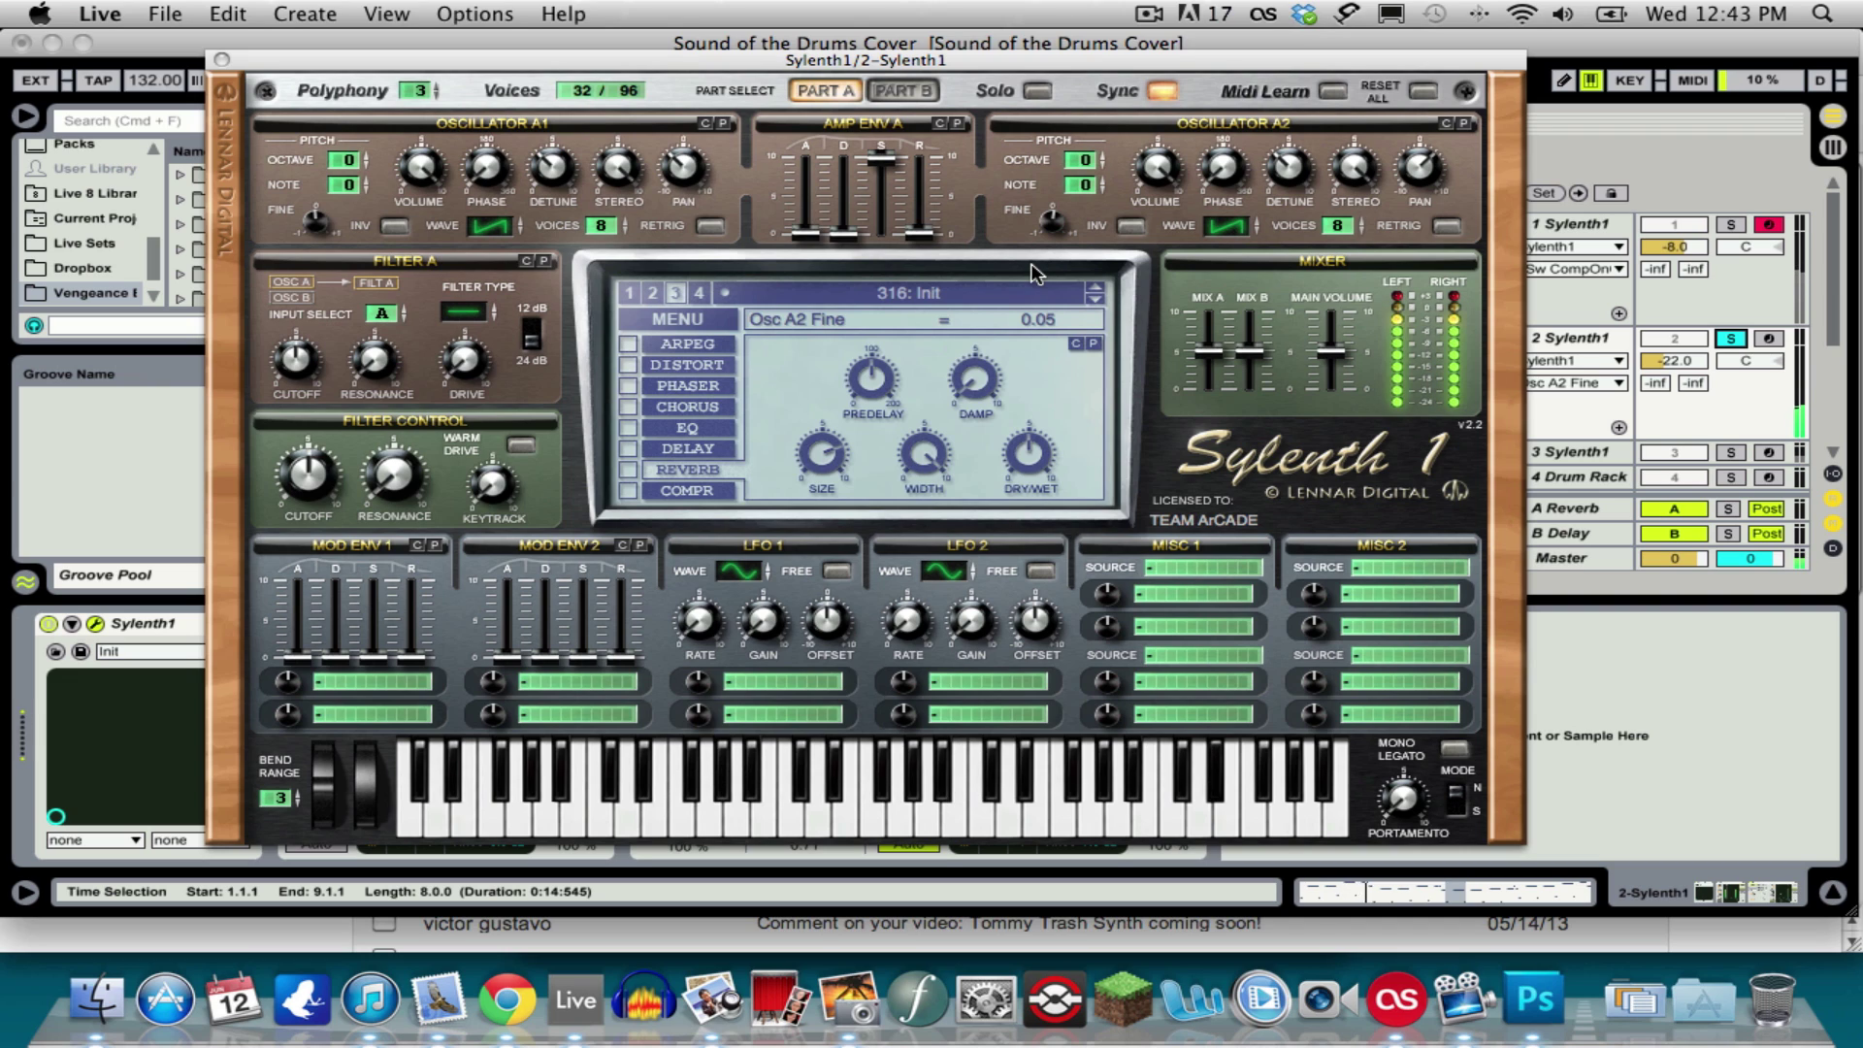
Step: Enable the EQ effect on the track 2 synth, set its bass to 5.50 dB and adjust the bass frequency
left_click(687, 429)
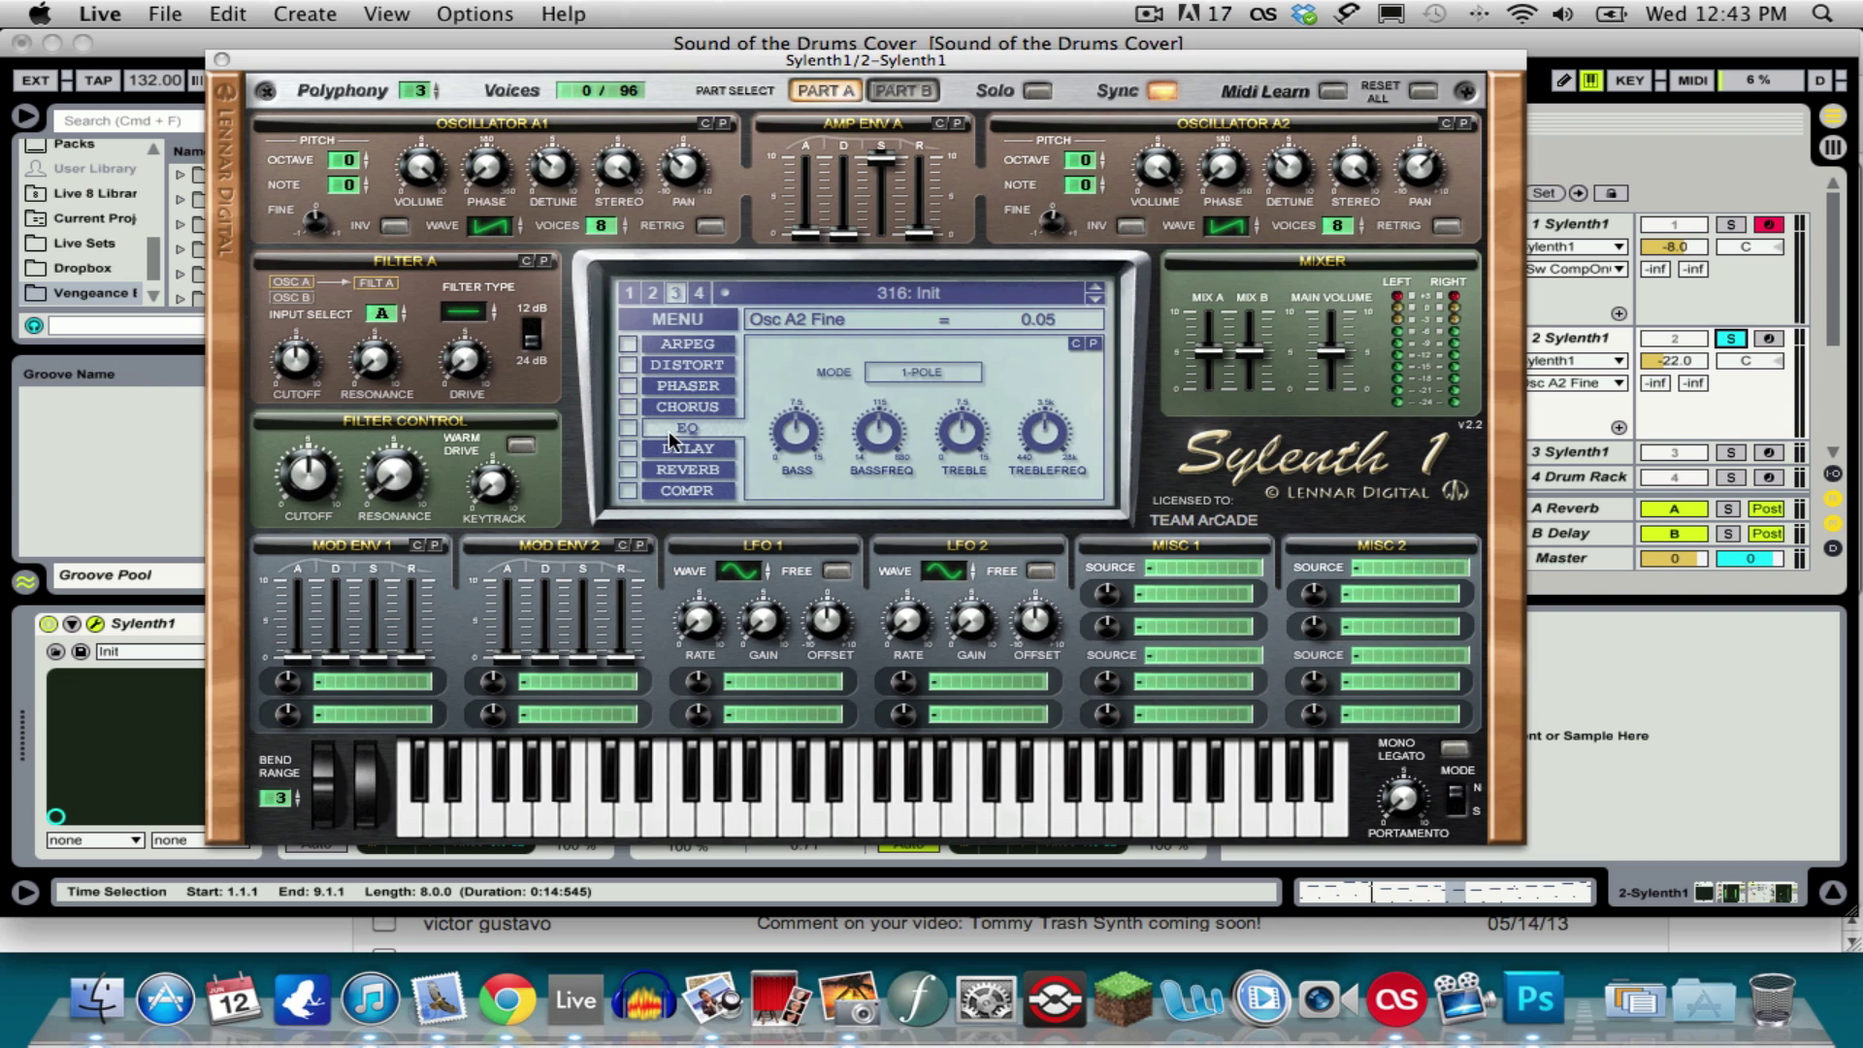
left_click(627, 428)
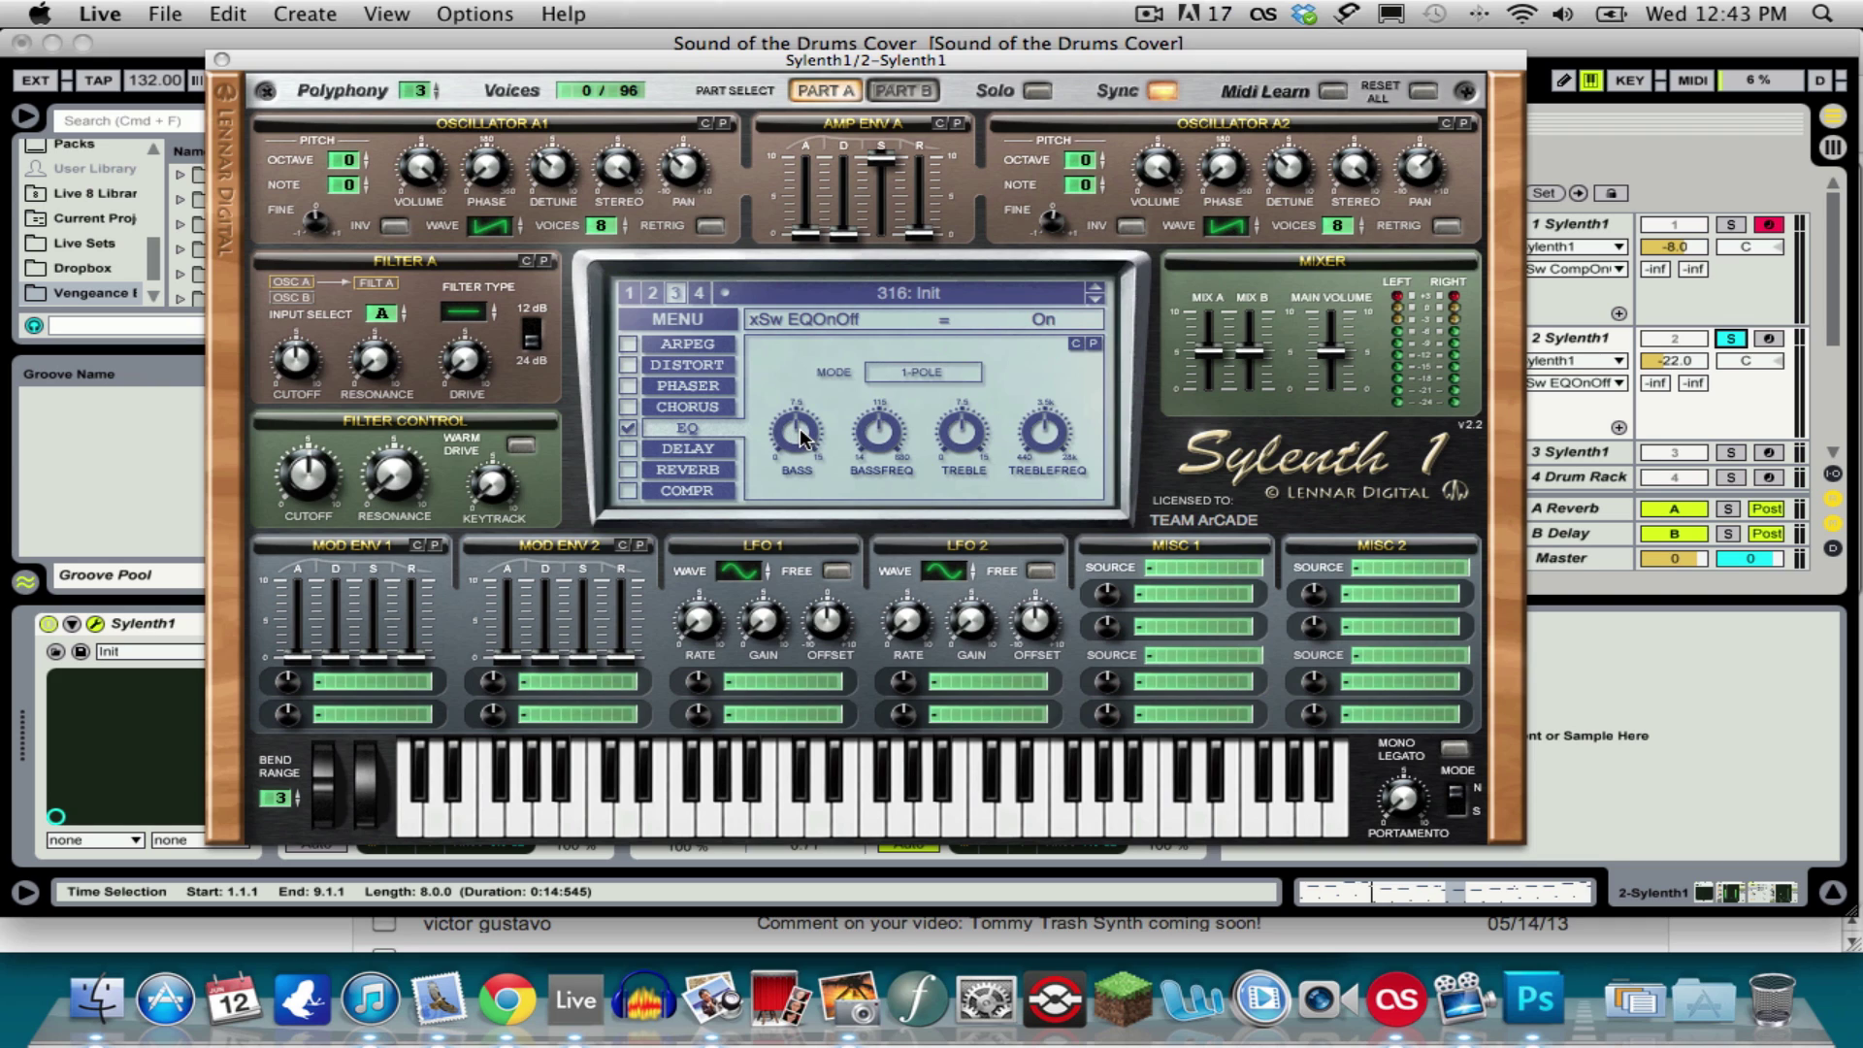
left_click_drag(804, 429, 836, 453)
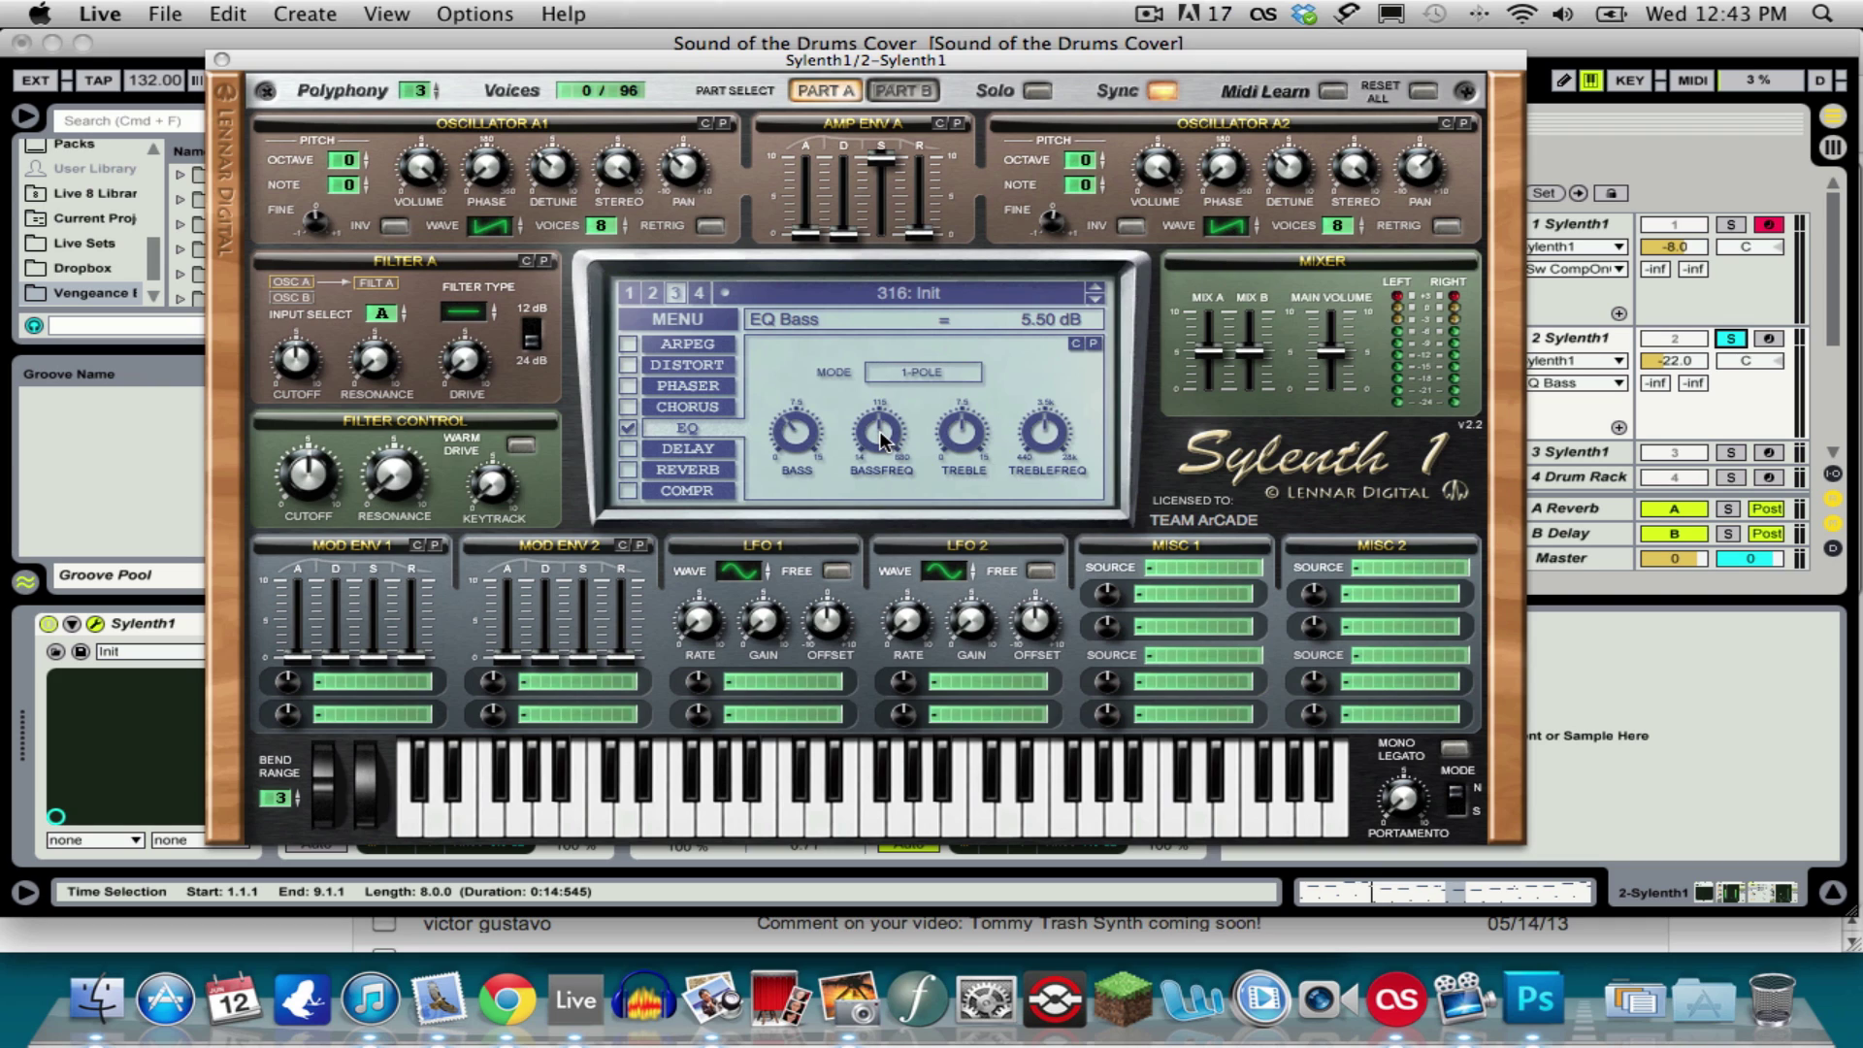
mouse_move(881, 441)
left_mouse_down()
mouse_move(876, 471)
mouse_move(871, 433)
mouse_move(902, 446)
left_mouse_up()
Step: Raise the EQ treble with its frequency at 1867.73 Hz, and enable the reverb and compressor effects
left_click_drag(970, 444, 967, 402)
scroll(951, 428, "up", 3)
left_click_drag(1047, 428, 1035, 458)
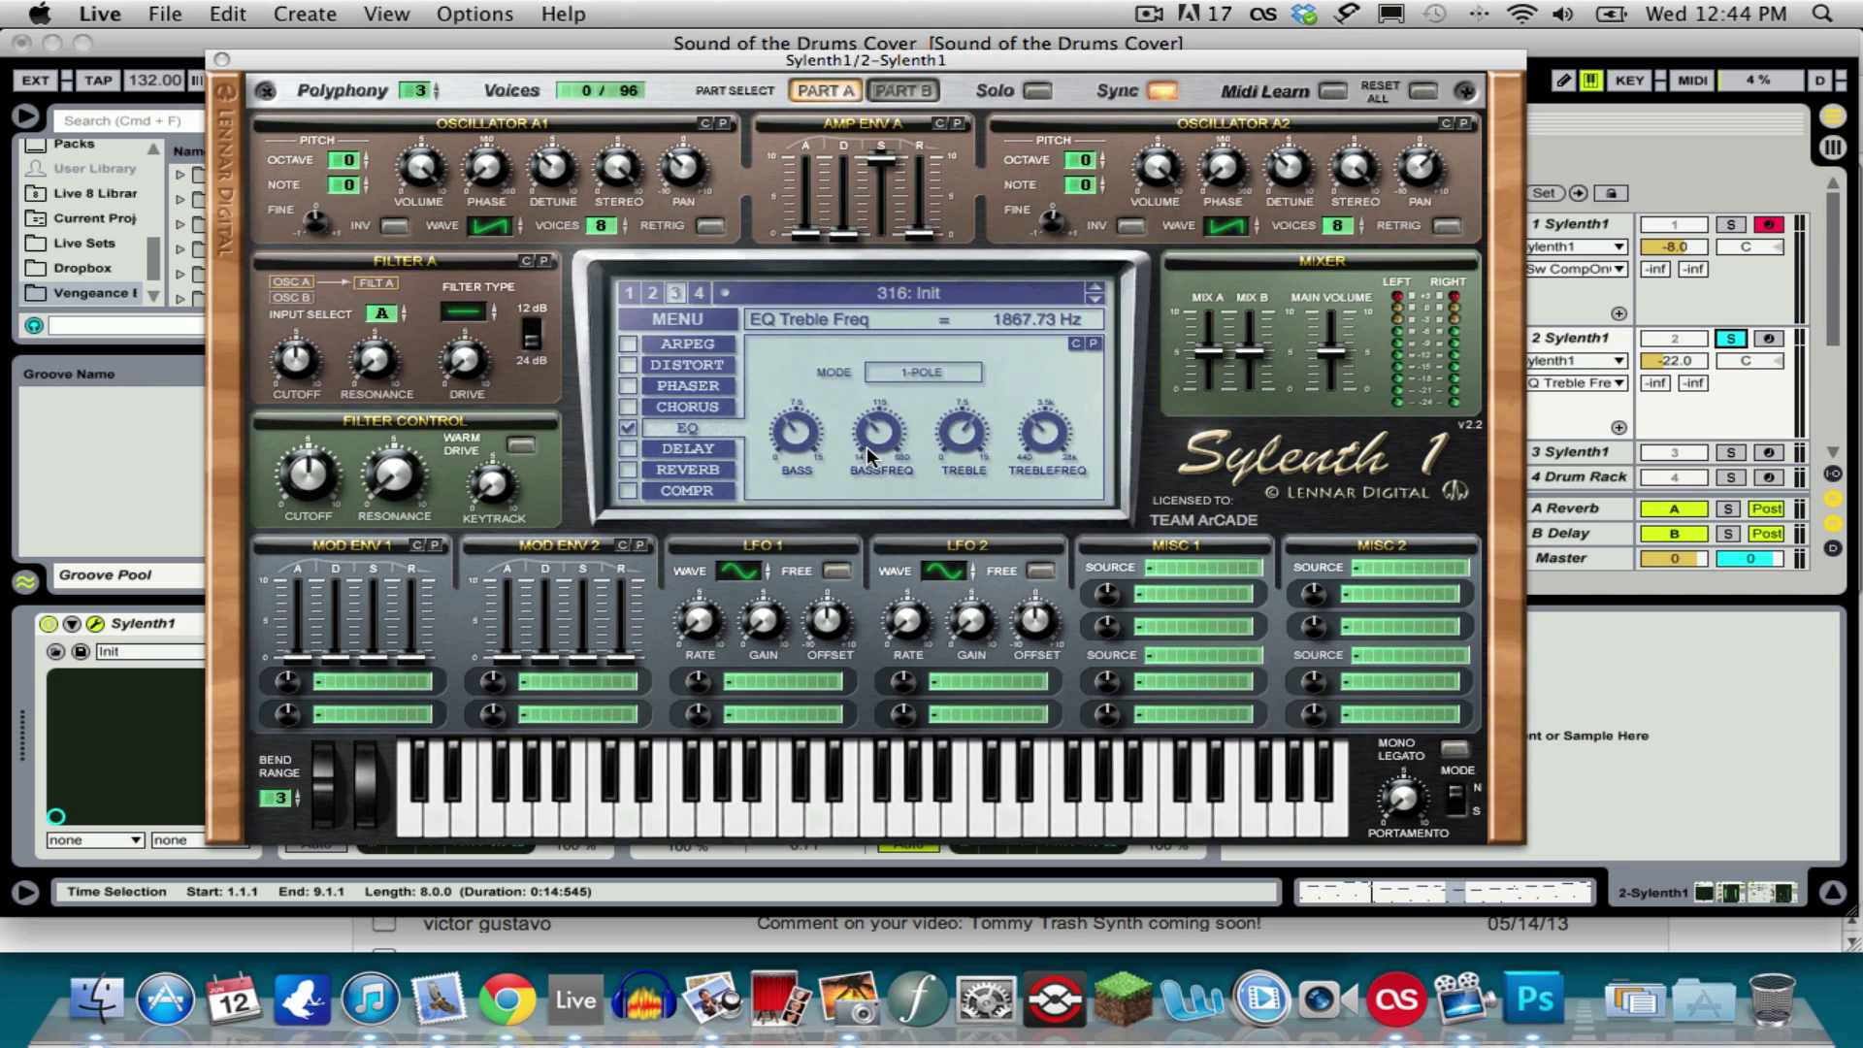
left_click(624, 488)
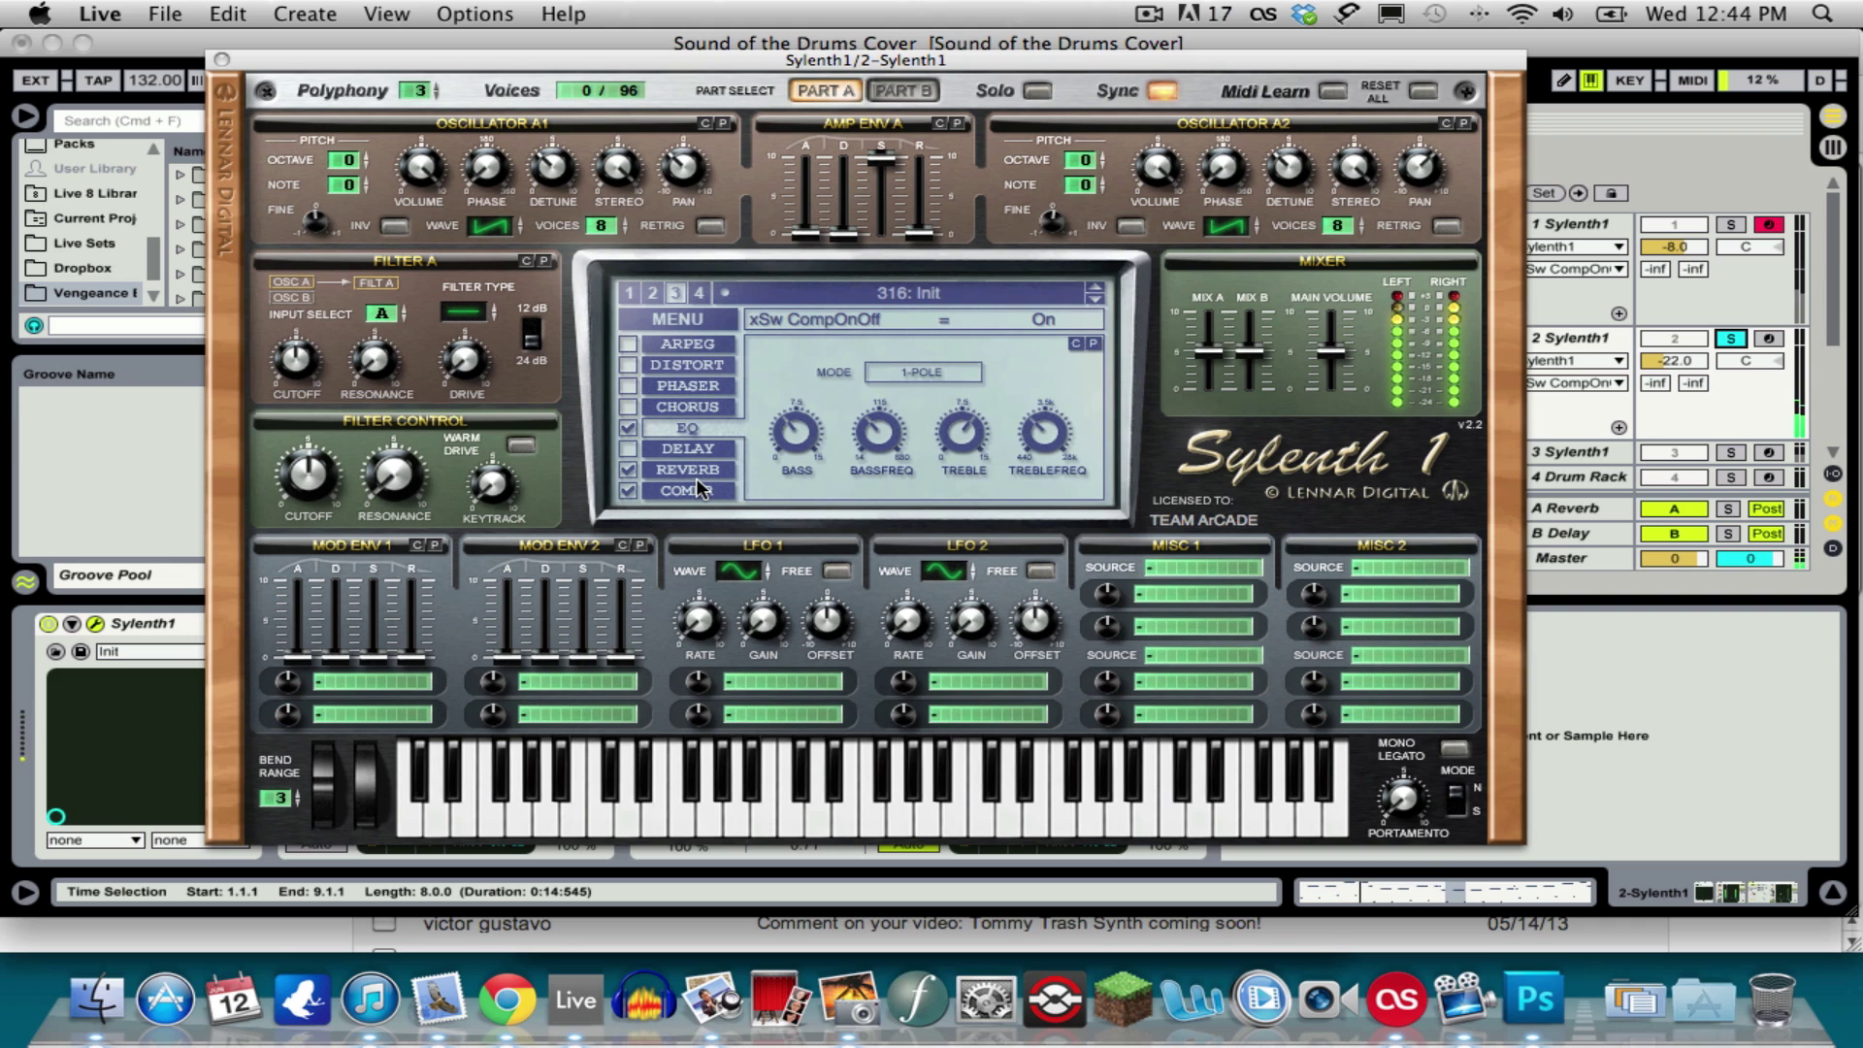
left_click(222, 61)
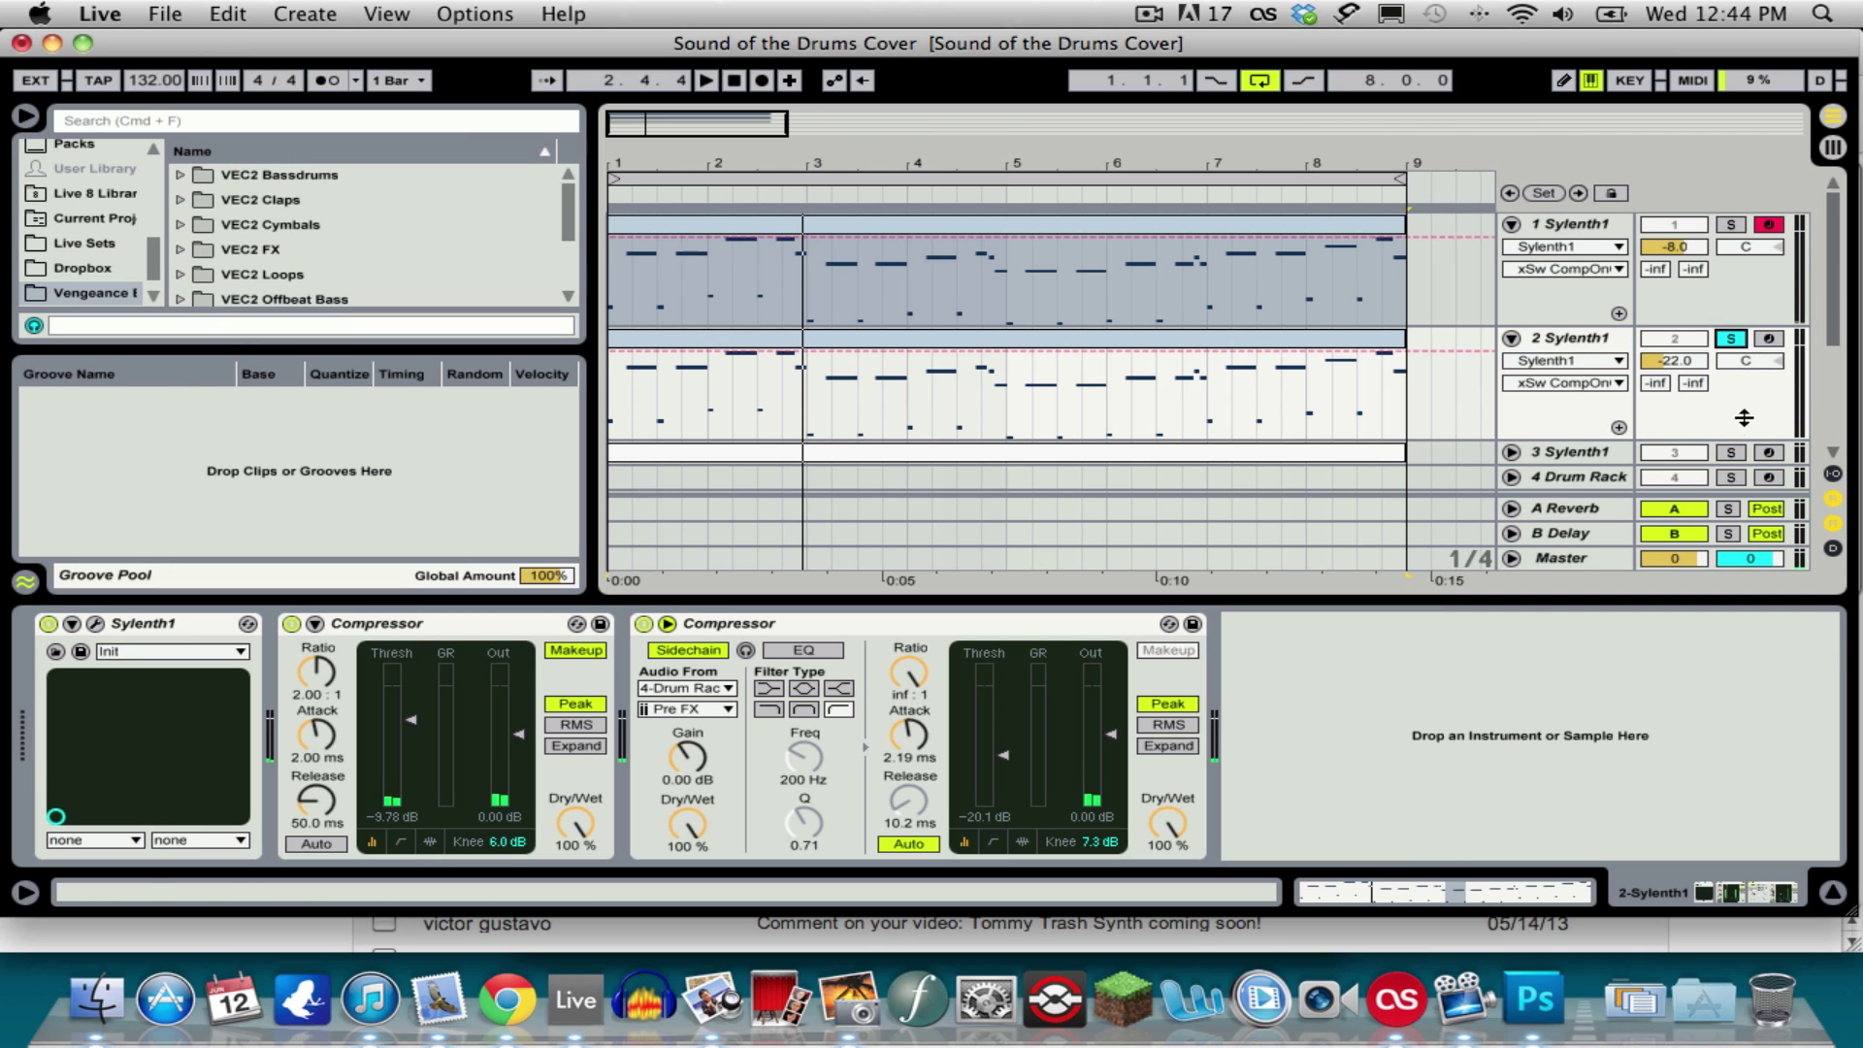
Step: Solo and record-arm track 3, play its loop and unfold the track to show its notes
left_click(1732, 454)
left_click(1772, 452)
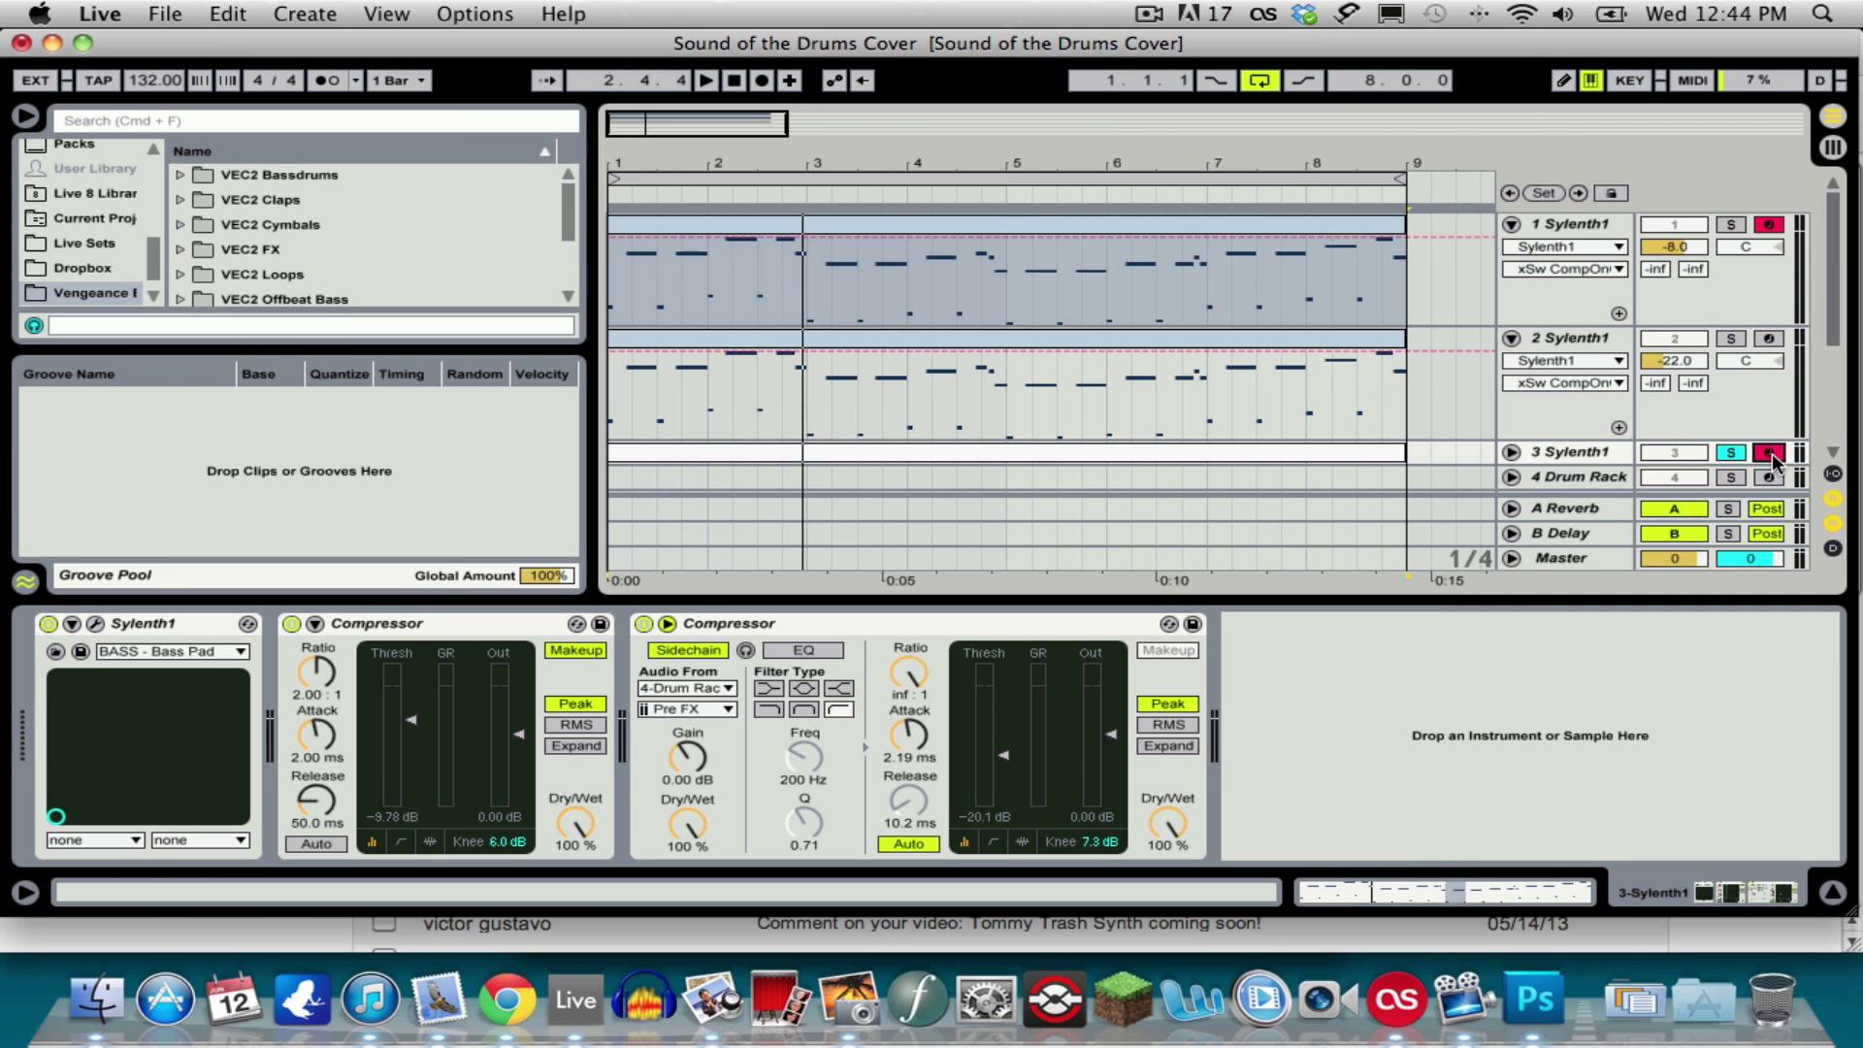
key("space")
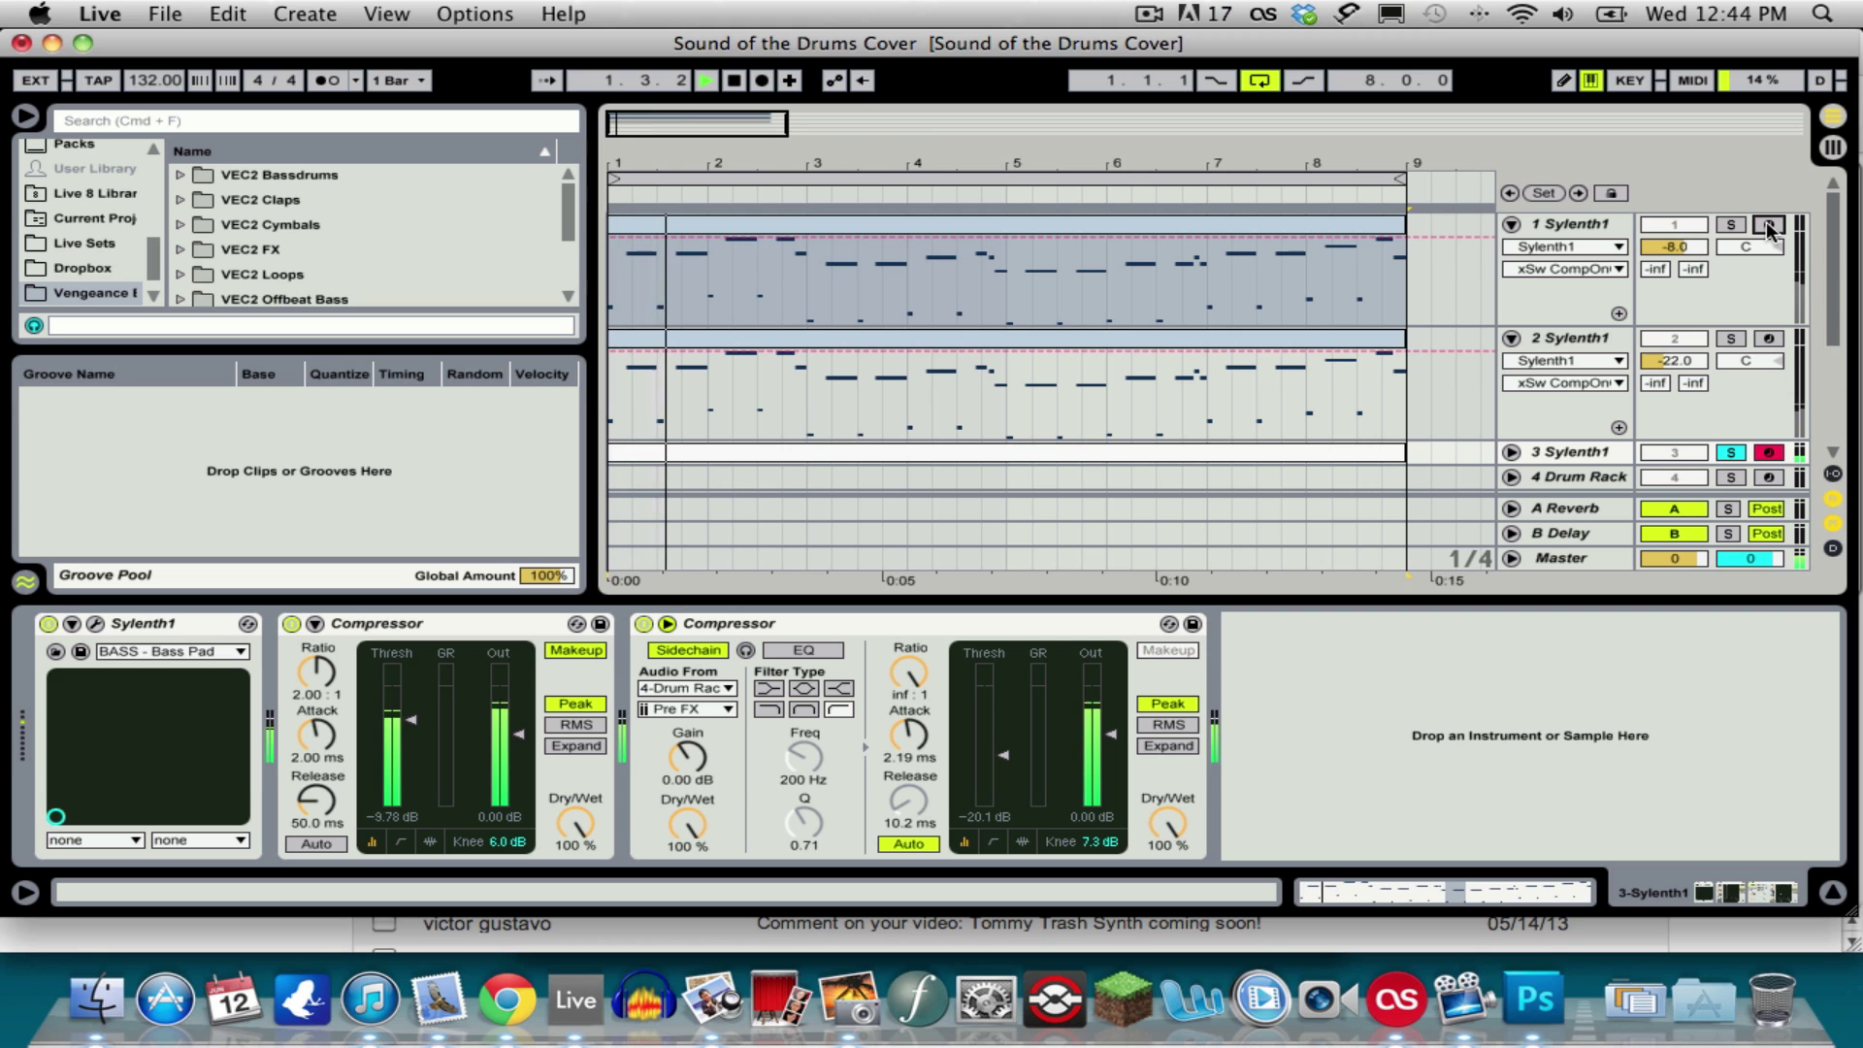
left_click(1511, 452)
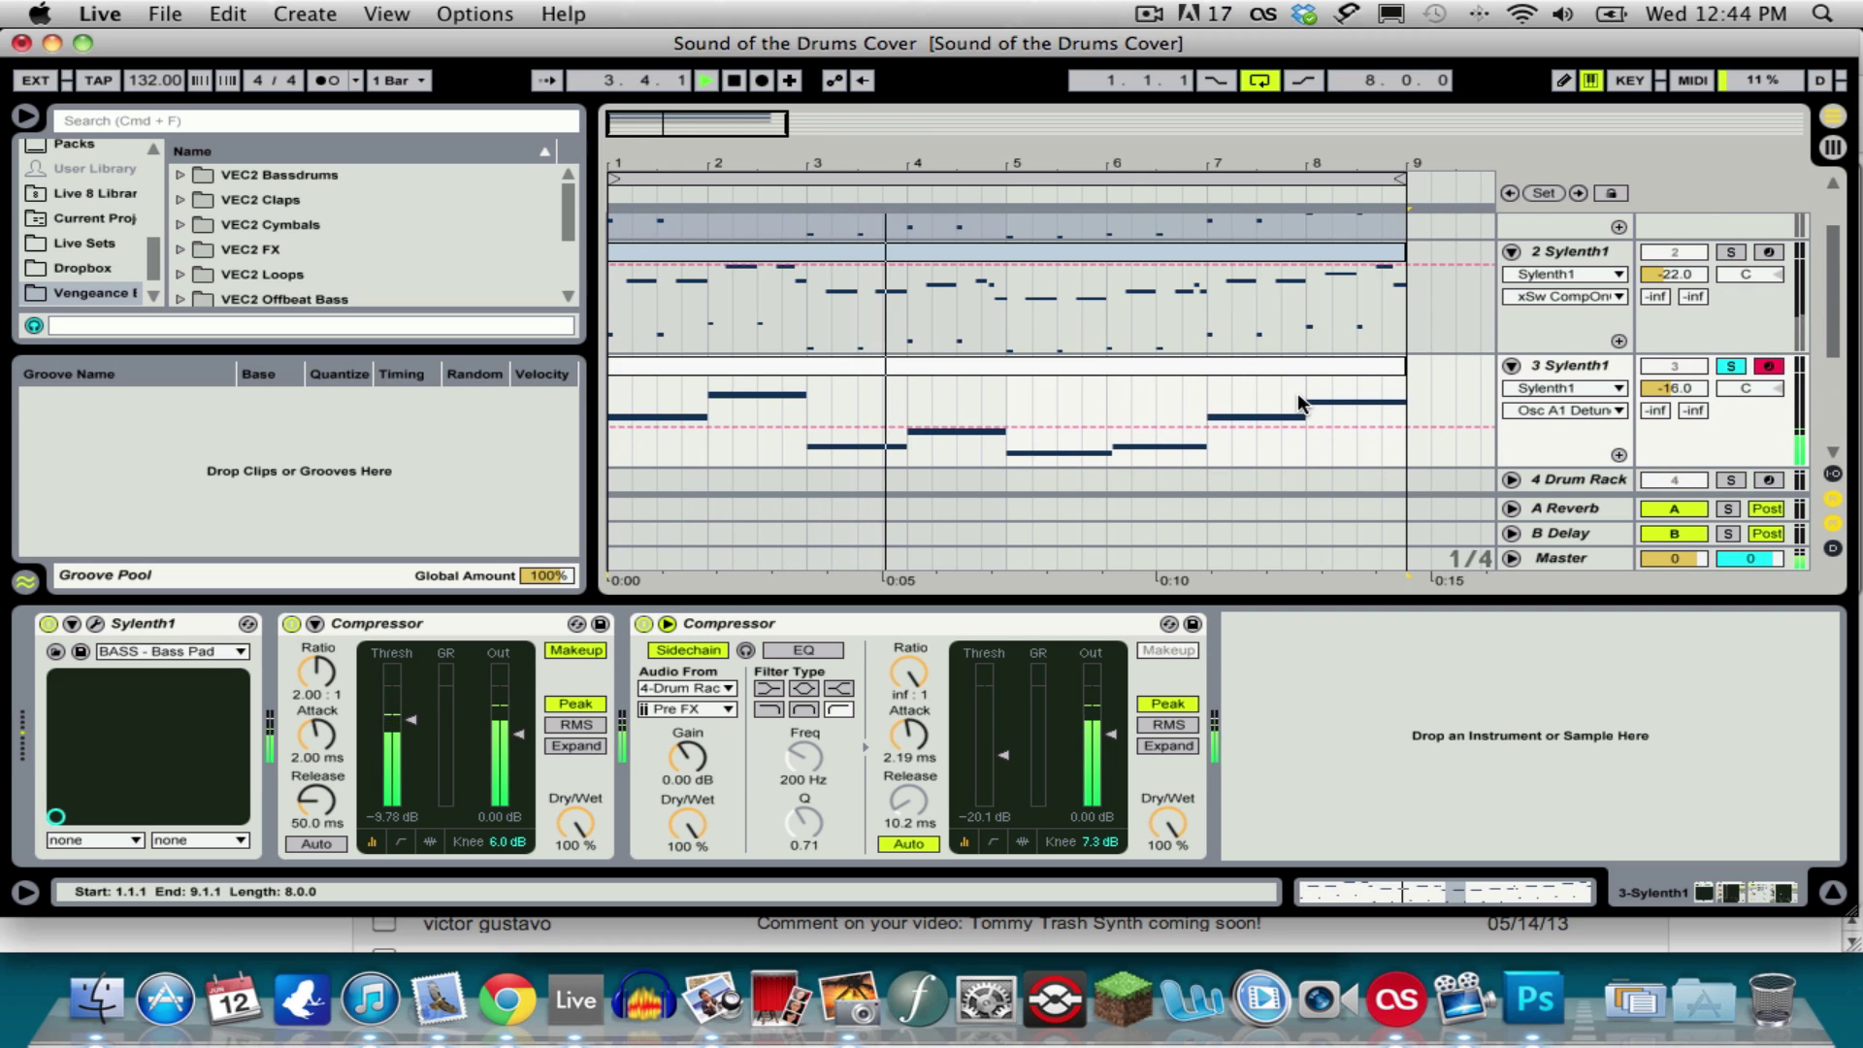
key("space")
left_click(1587, 365)
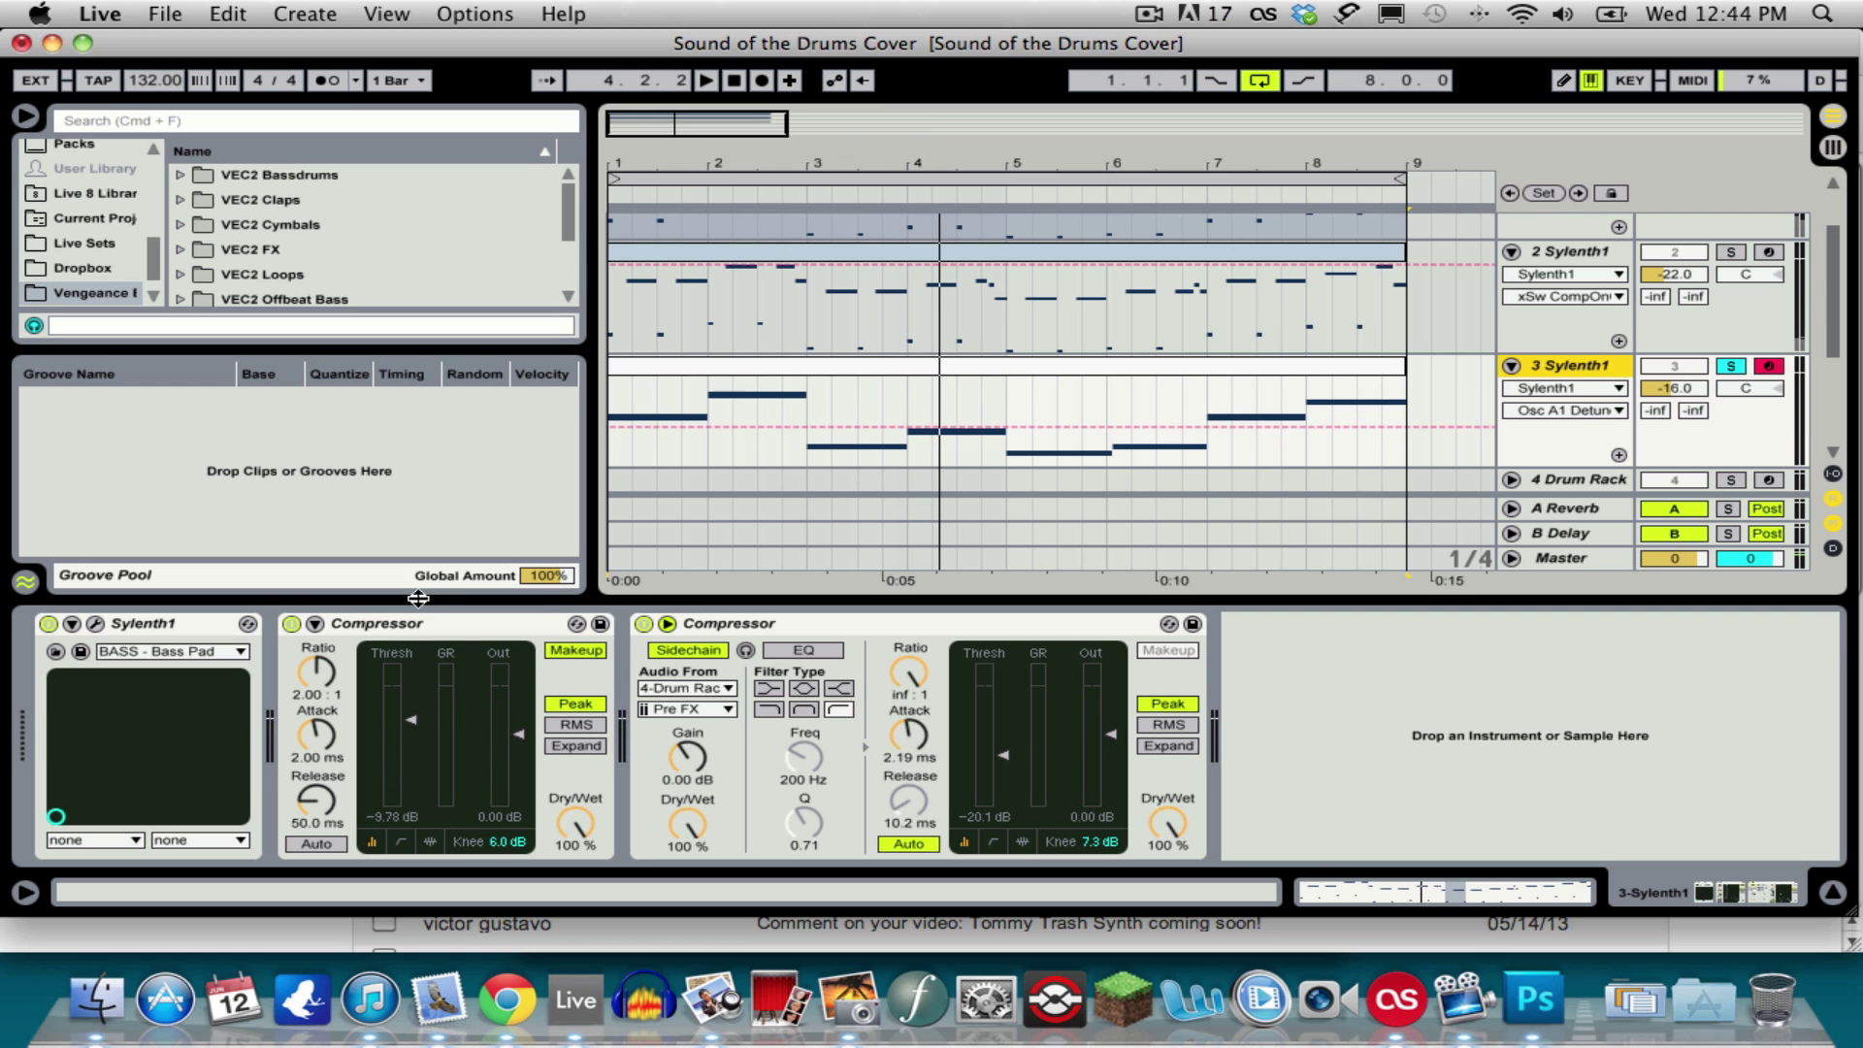
Step: Open the Sylenth1 instrument on track 3 and initialize its Bass Pad preset
left_click(95, 624)
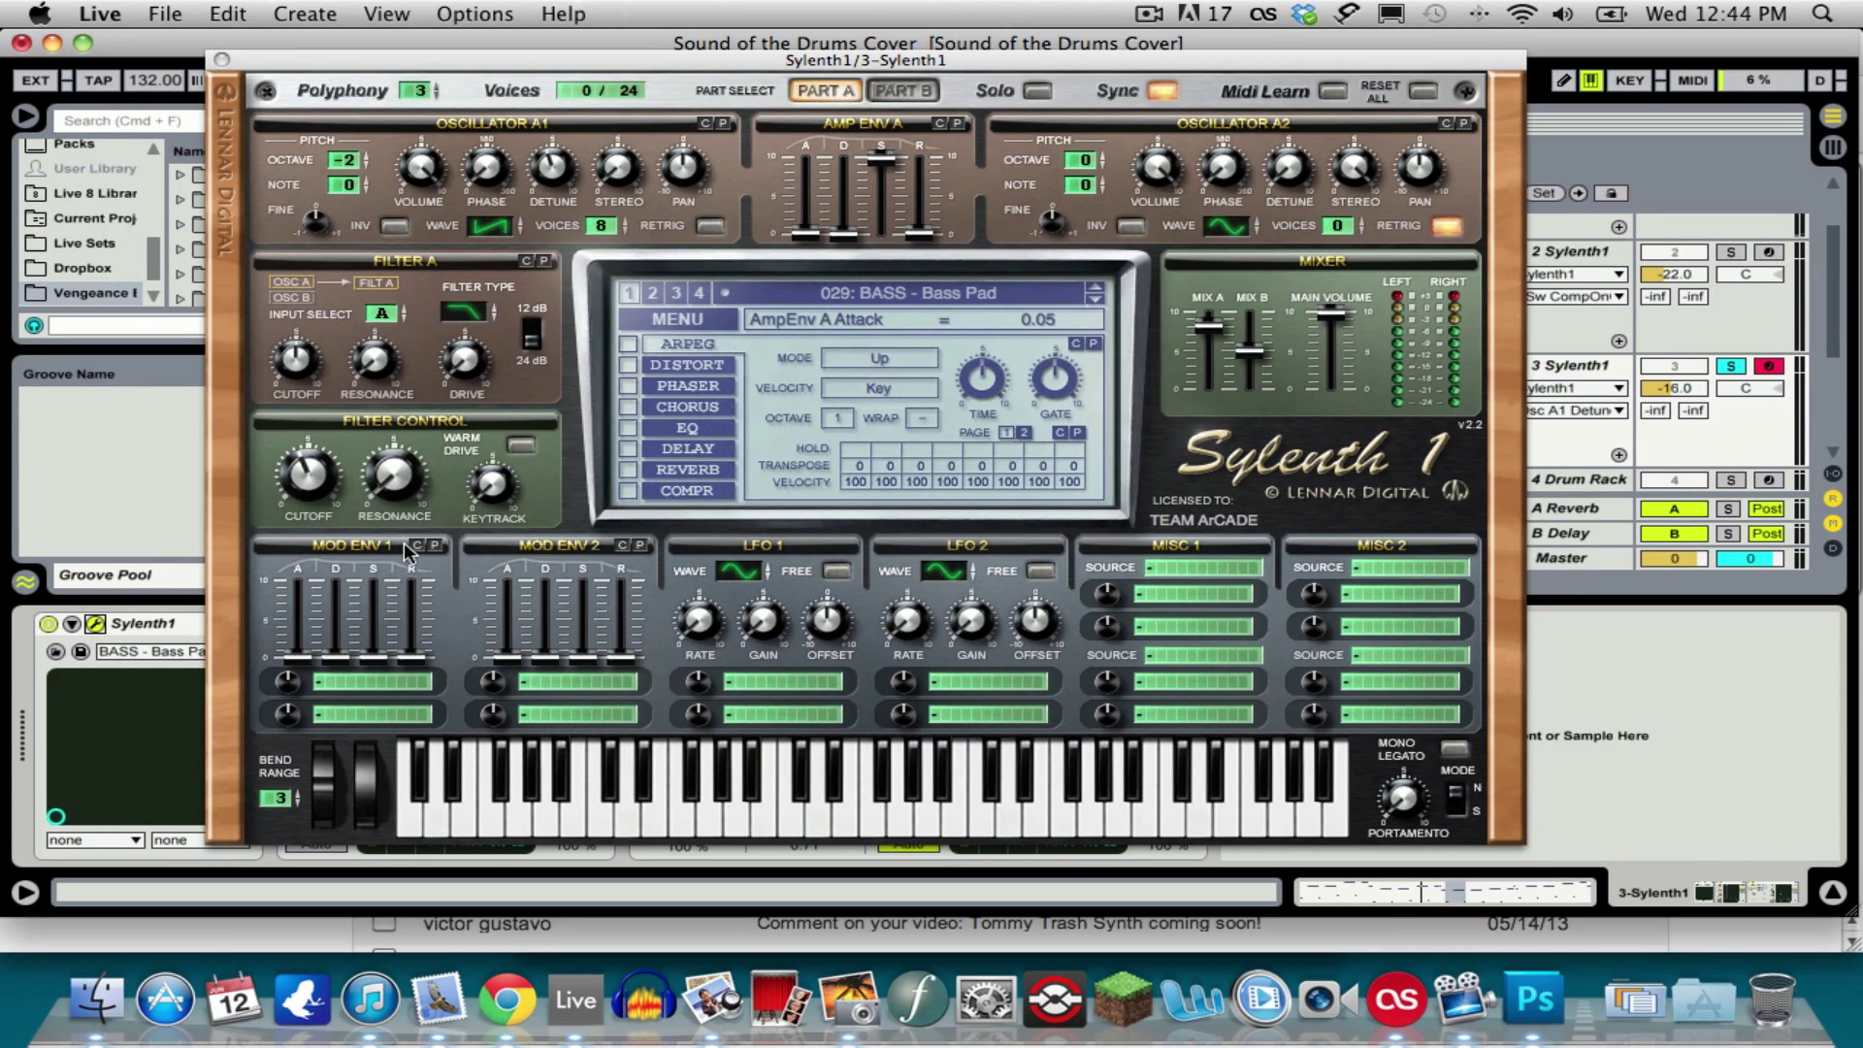
left_click(683, 319)
left_click(782, 561)
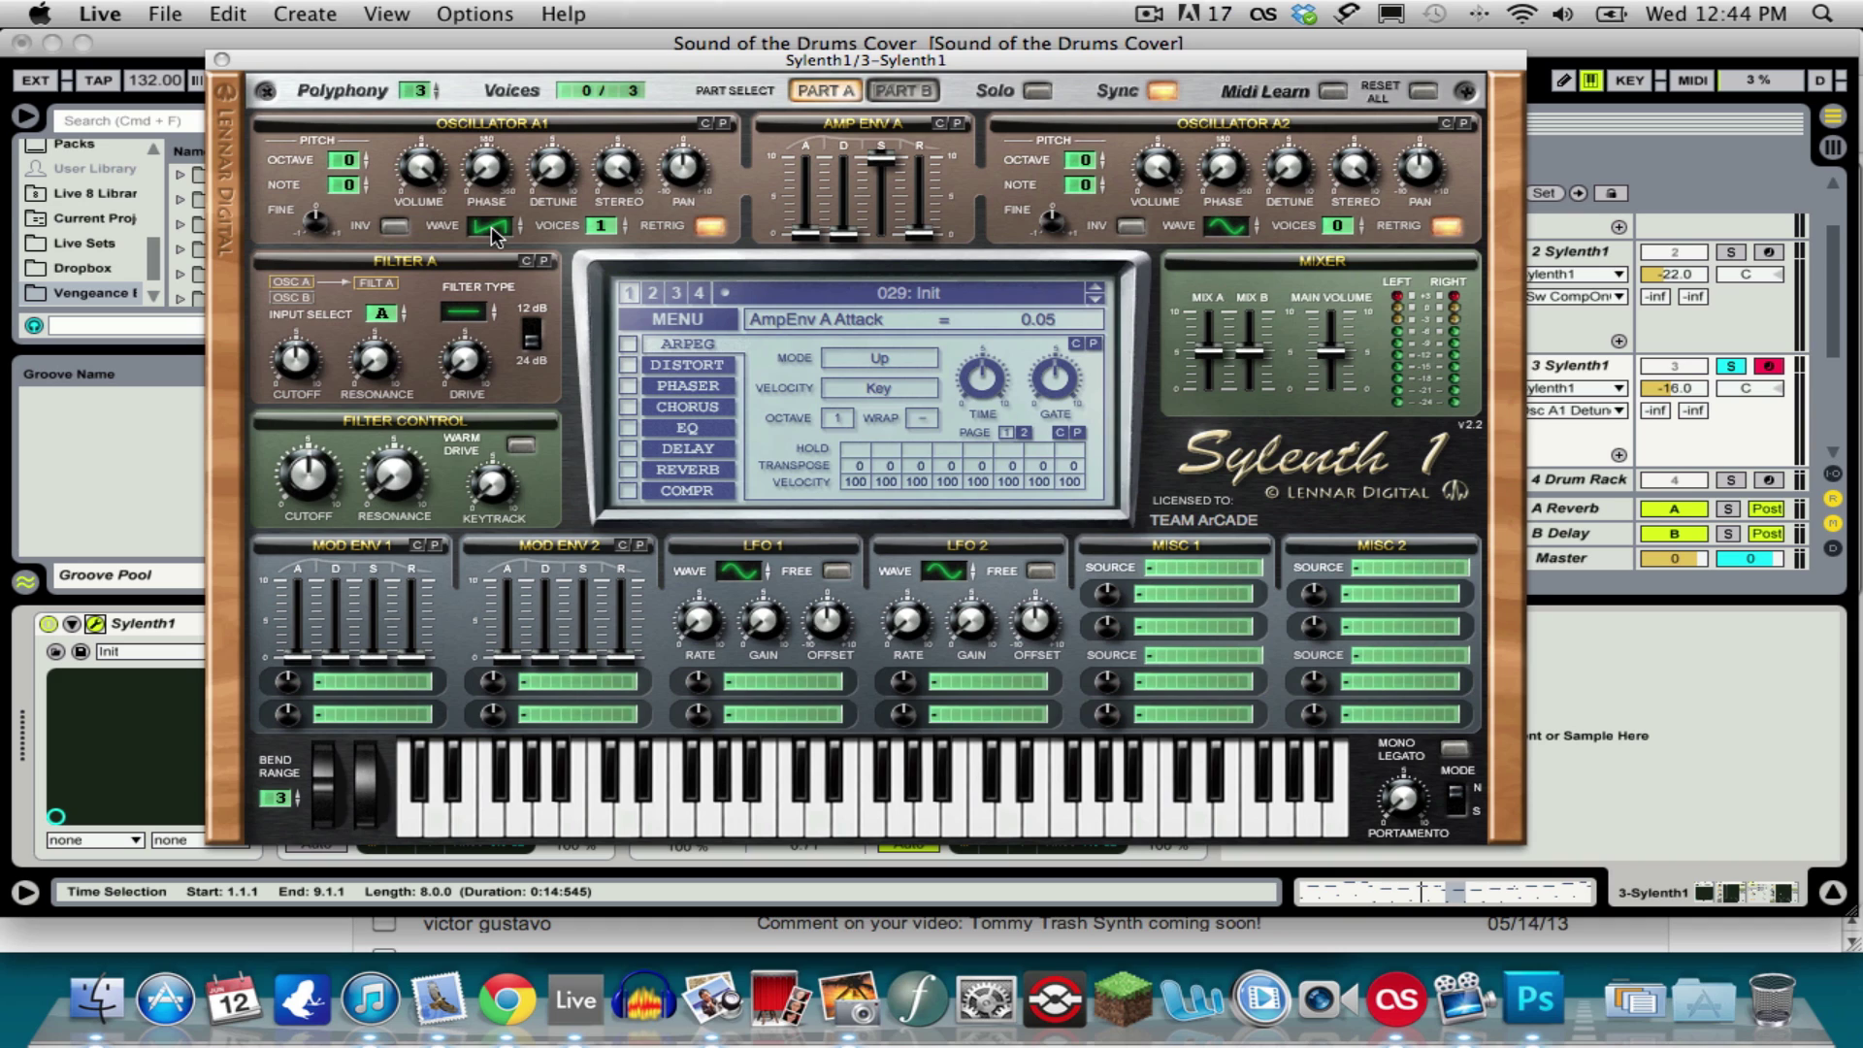
Step: Set oscillator A1 to a saw wave with 8 voices, retrigger off and detune at 4.33
left_click_drag(599, 229, 596, 155)
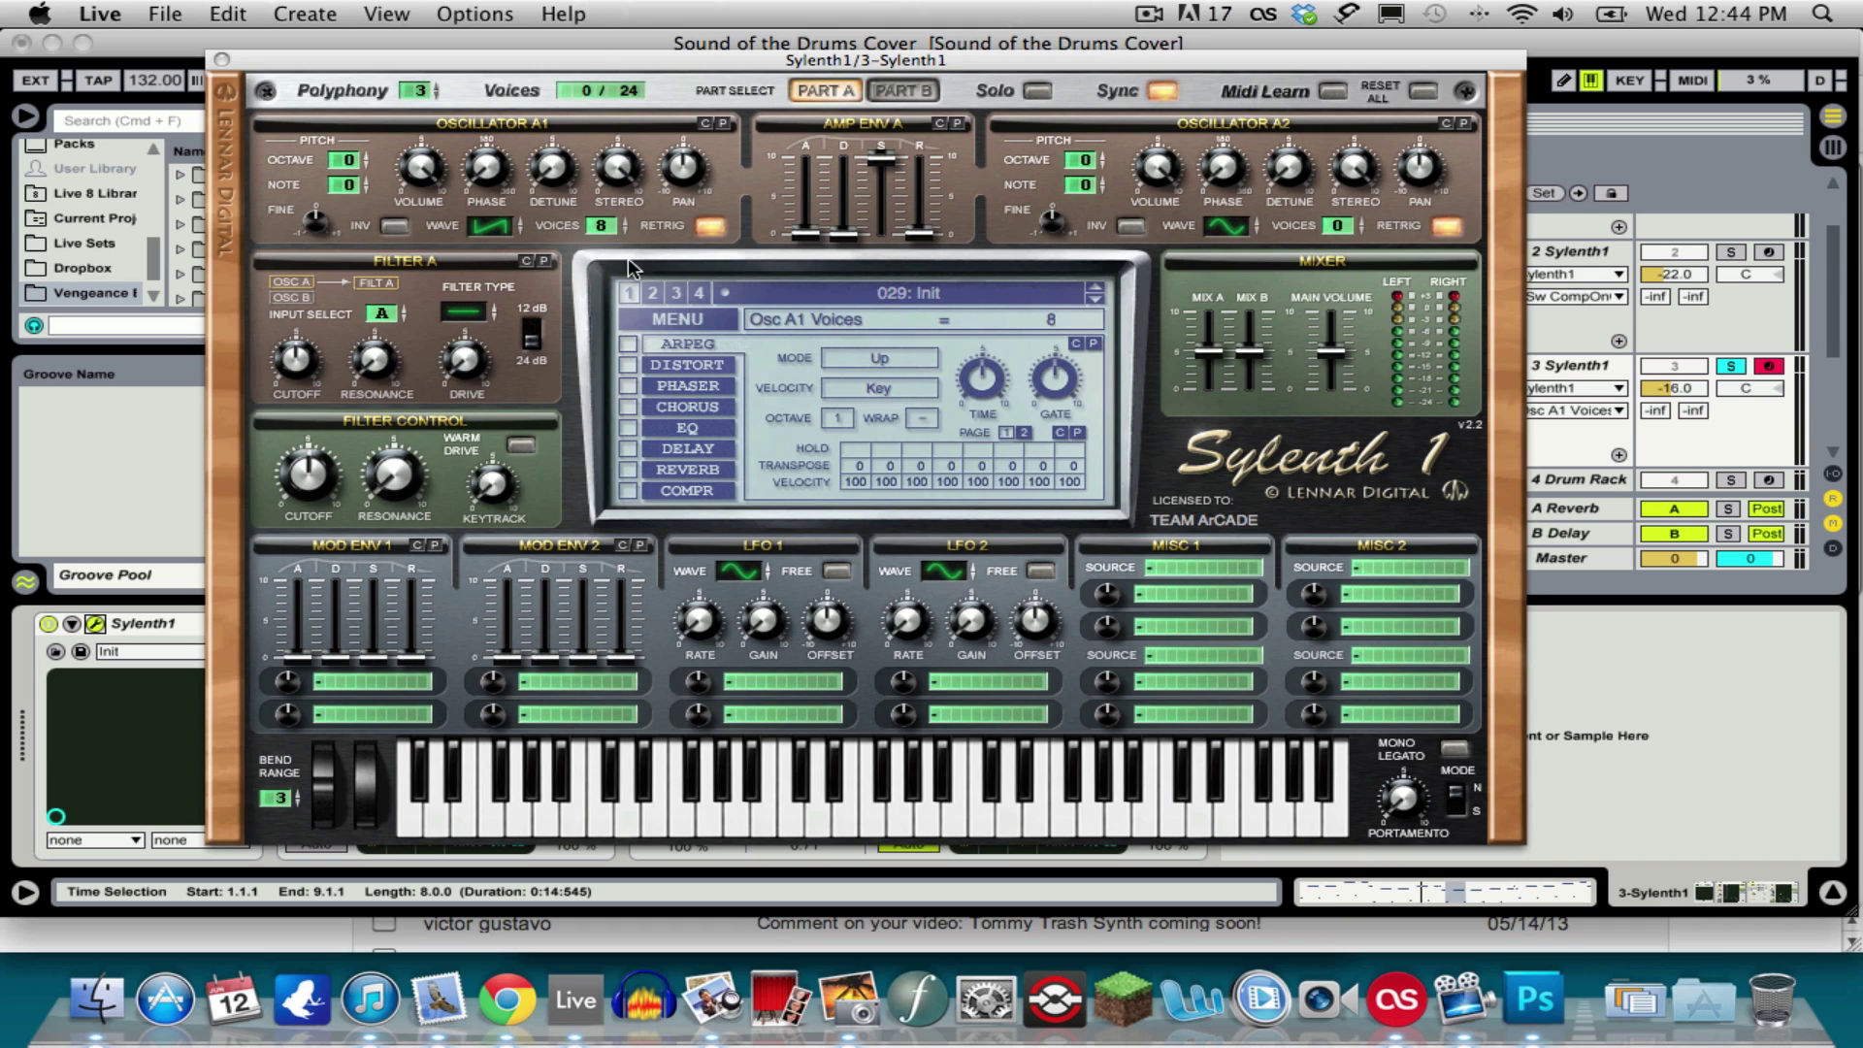
left_click(712, 226)
left_click_drag(549, 173, 539, 43)
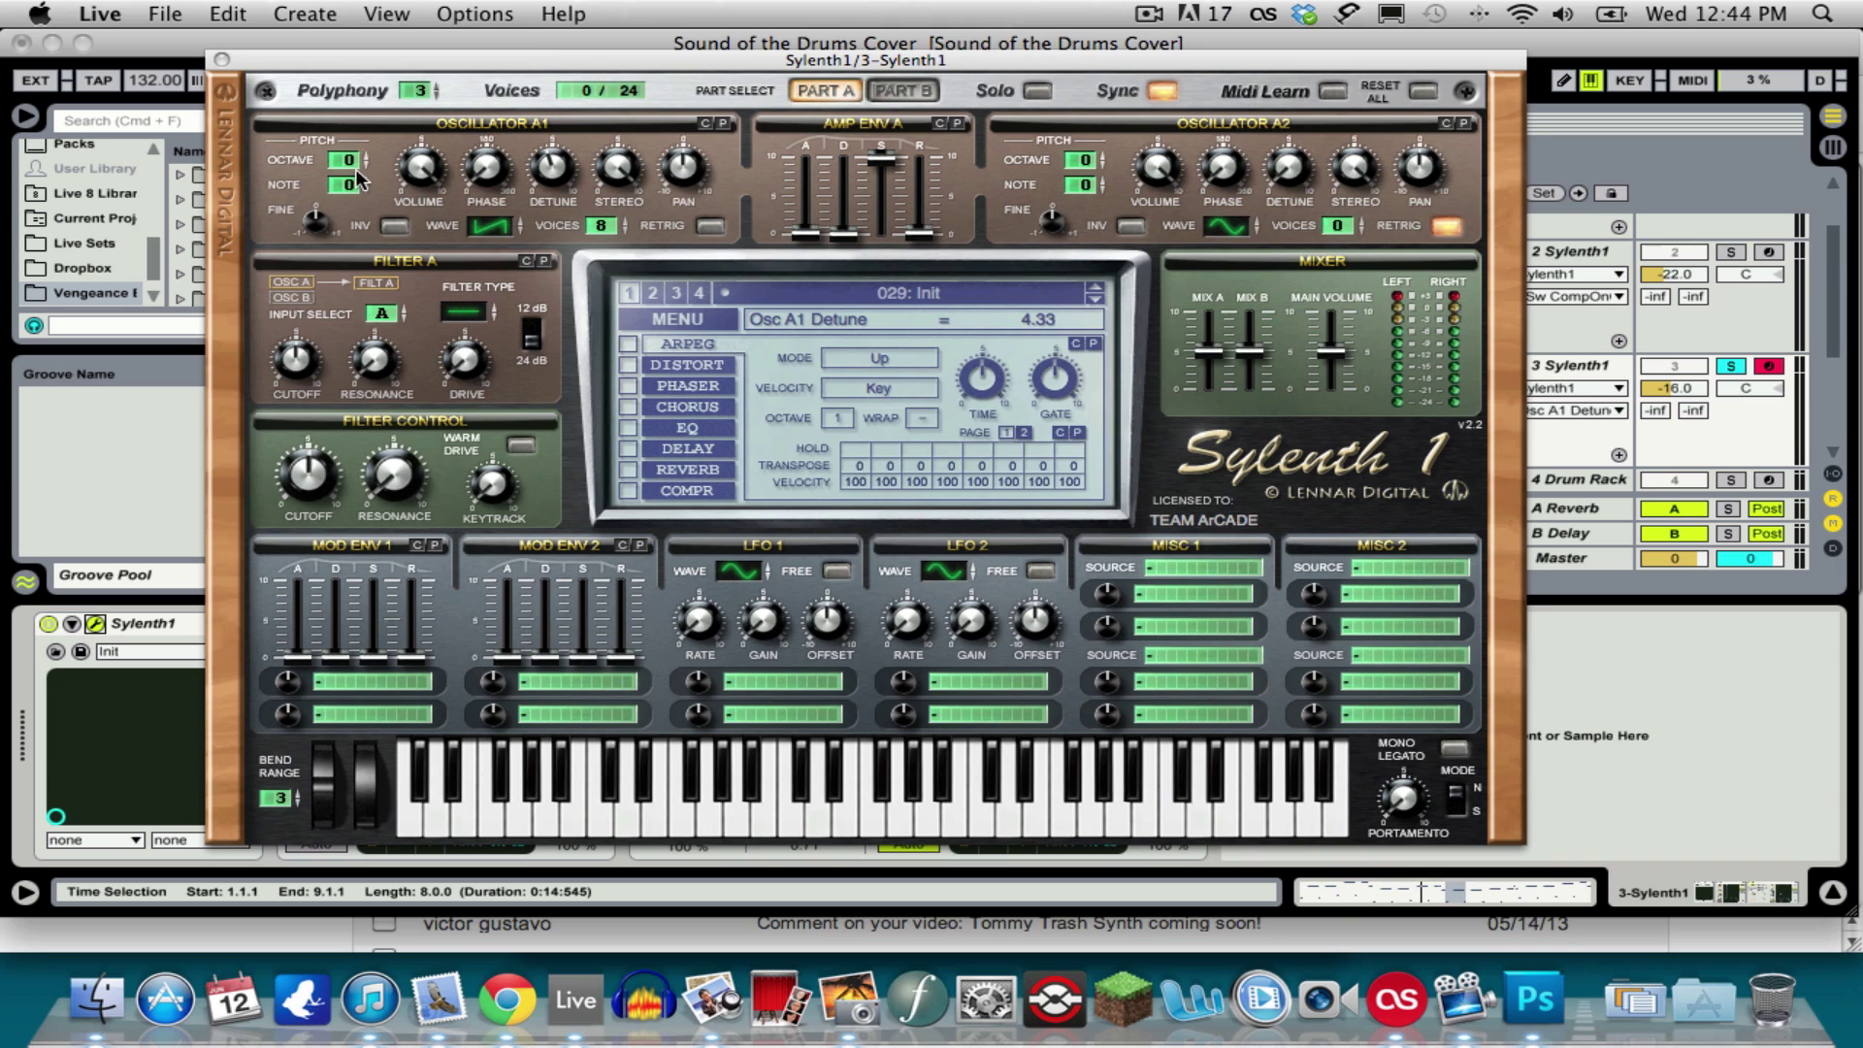
Step: Set oscillator A1's octave to -2 and filter A's type to Lowpass, and play the loop to hear the bass
left_click_drag(349, 161, 345, 199)
left_click_drag(452, 330, 475, 283)
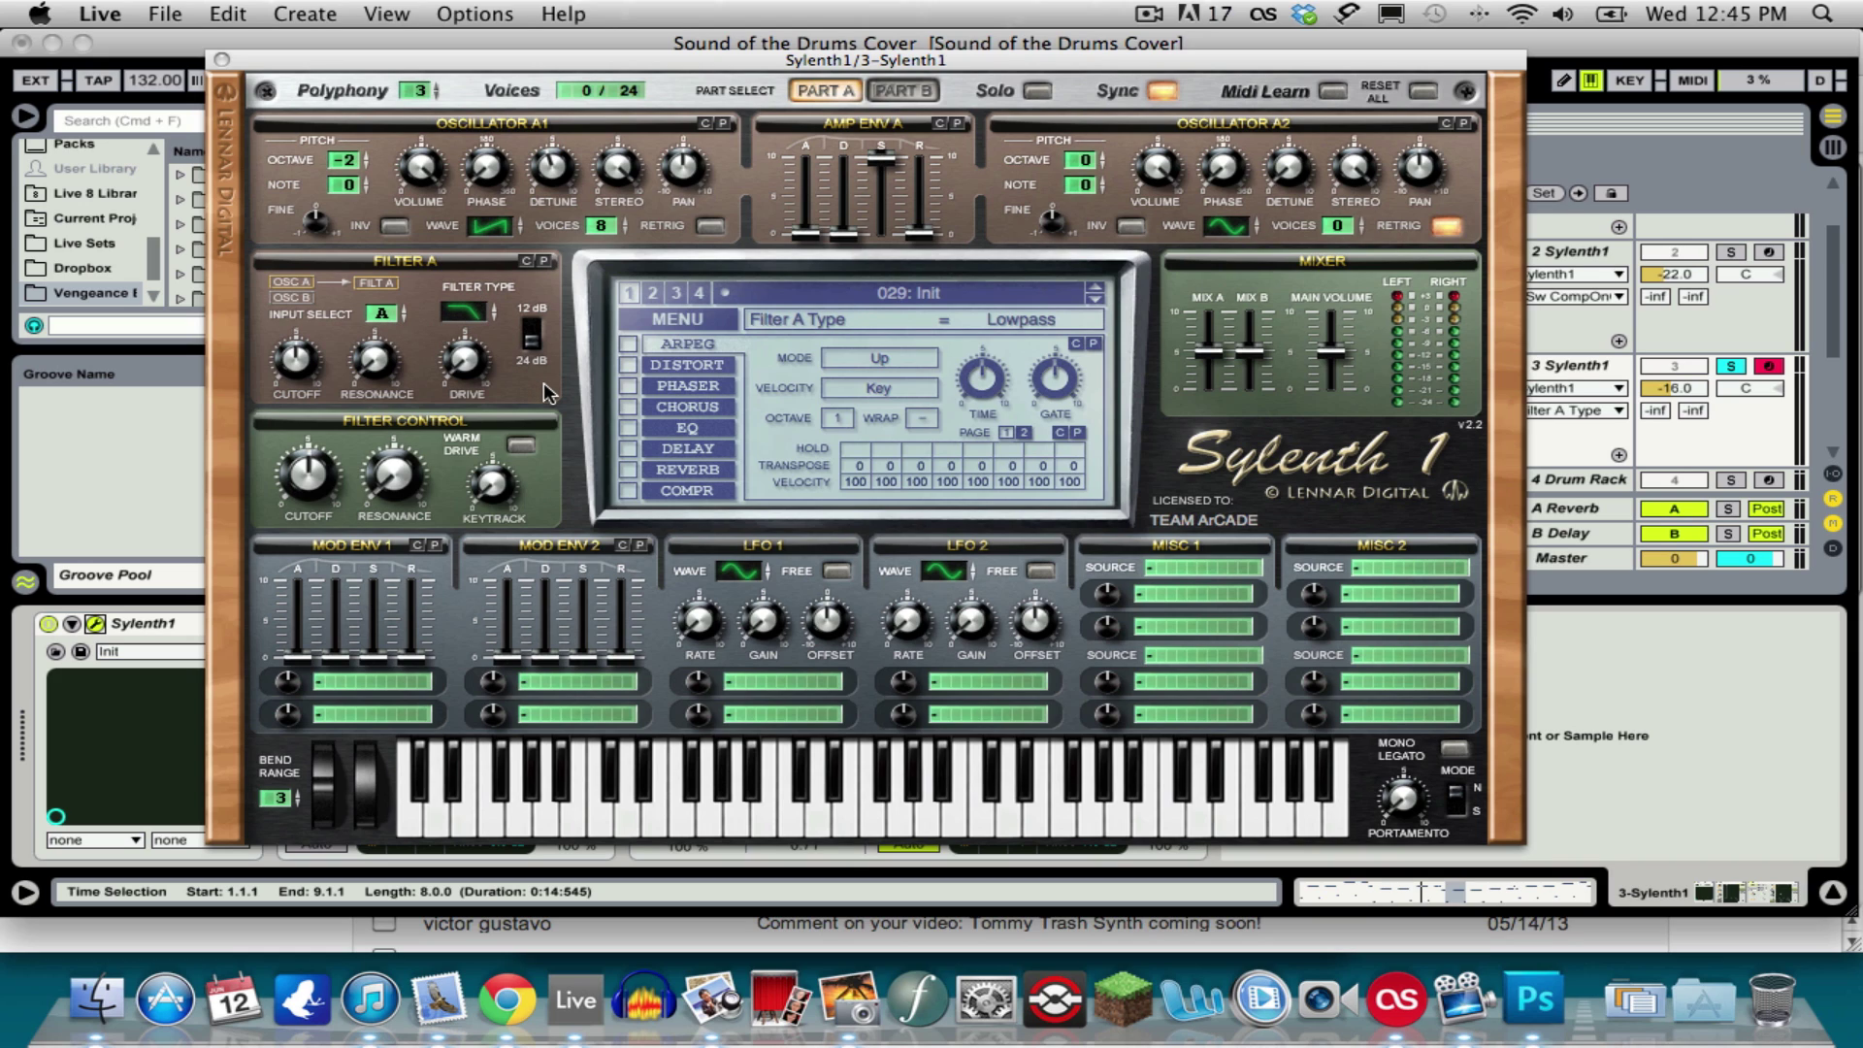
key("space")
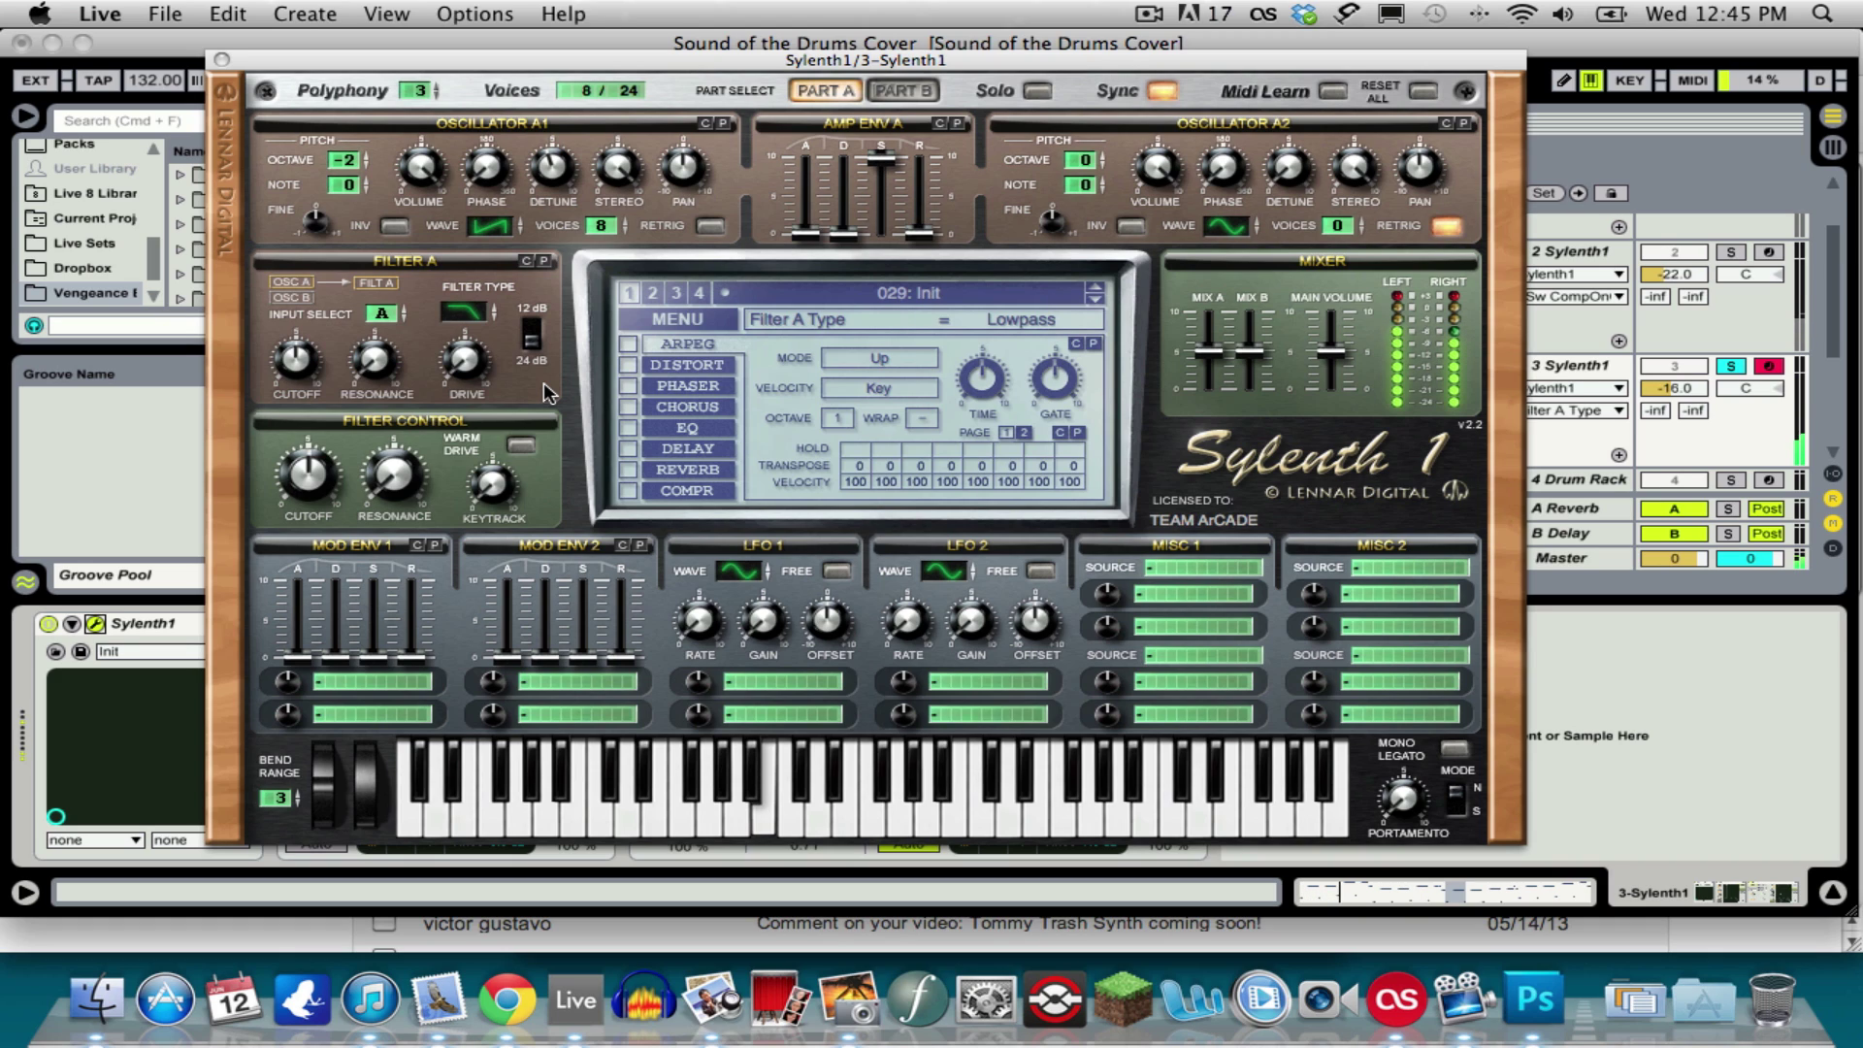
left_click(221, 60)
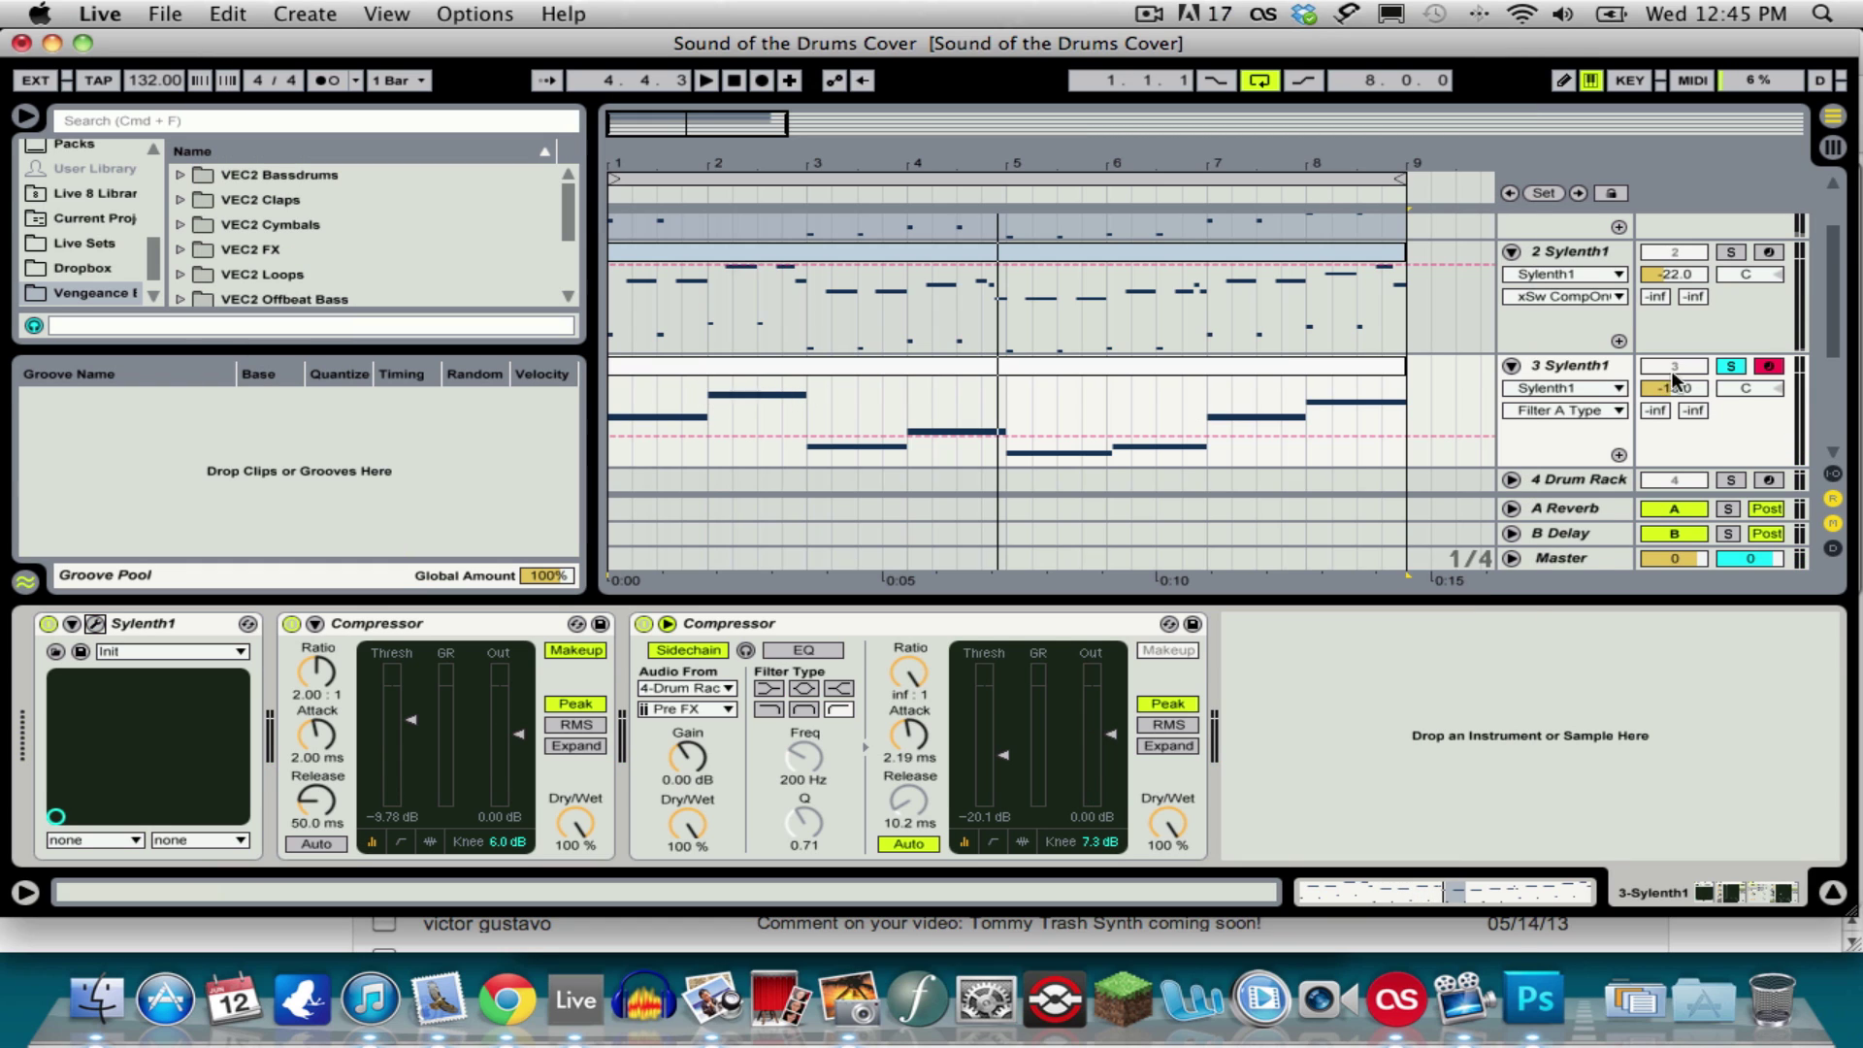
Step: Unsolo track 3 and play the loop with all three synth tracks together
left_click(1730, 366)
scroll(1324, 439, "up", 3)
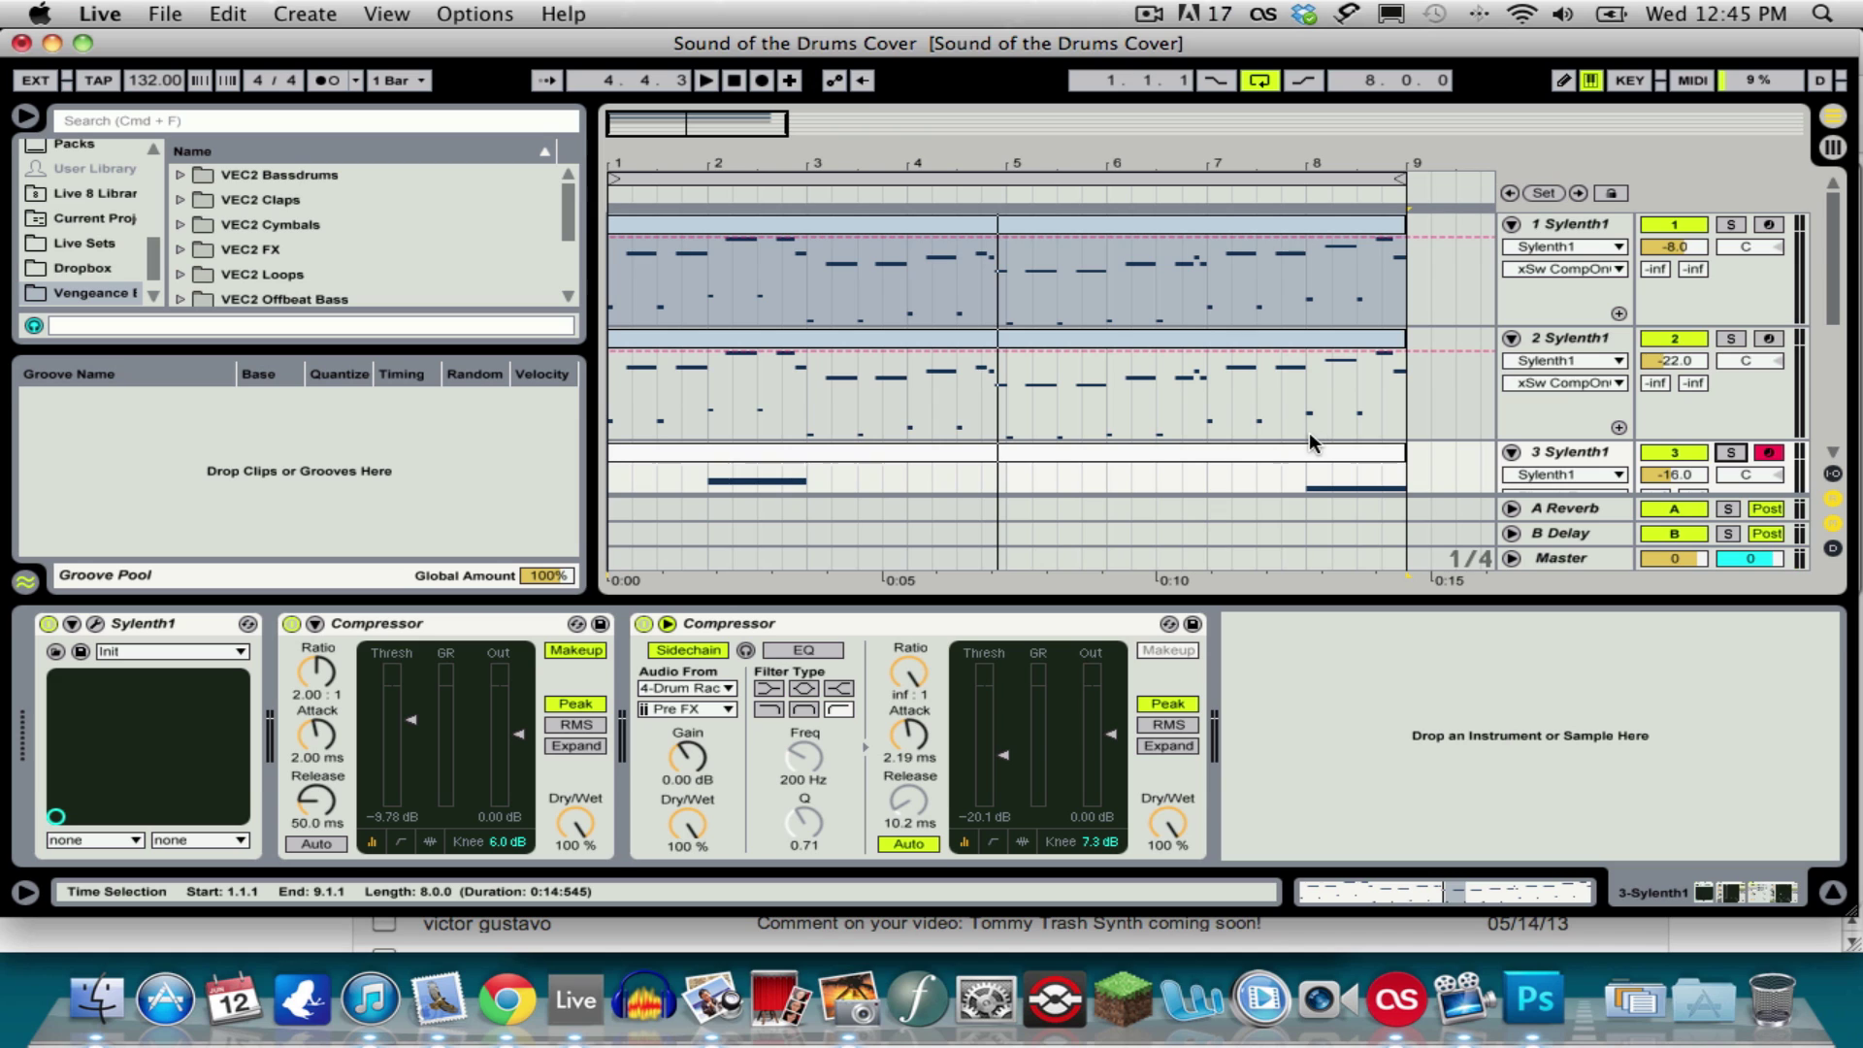
key("space")
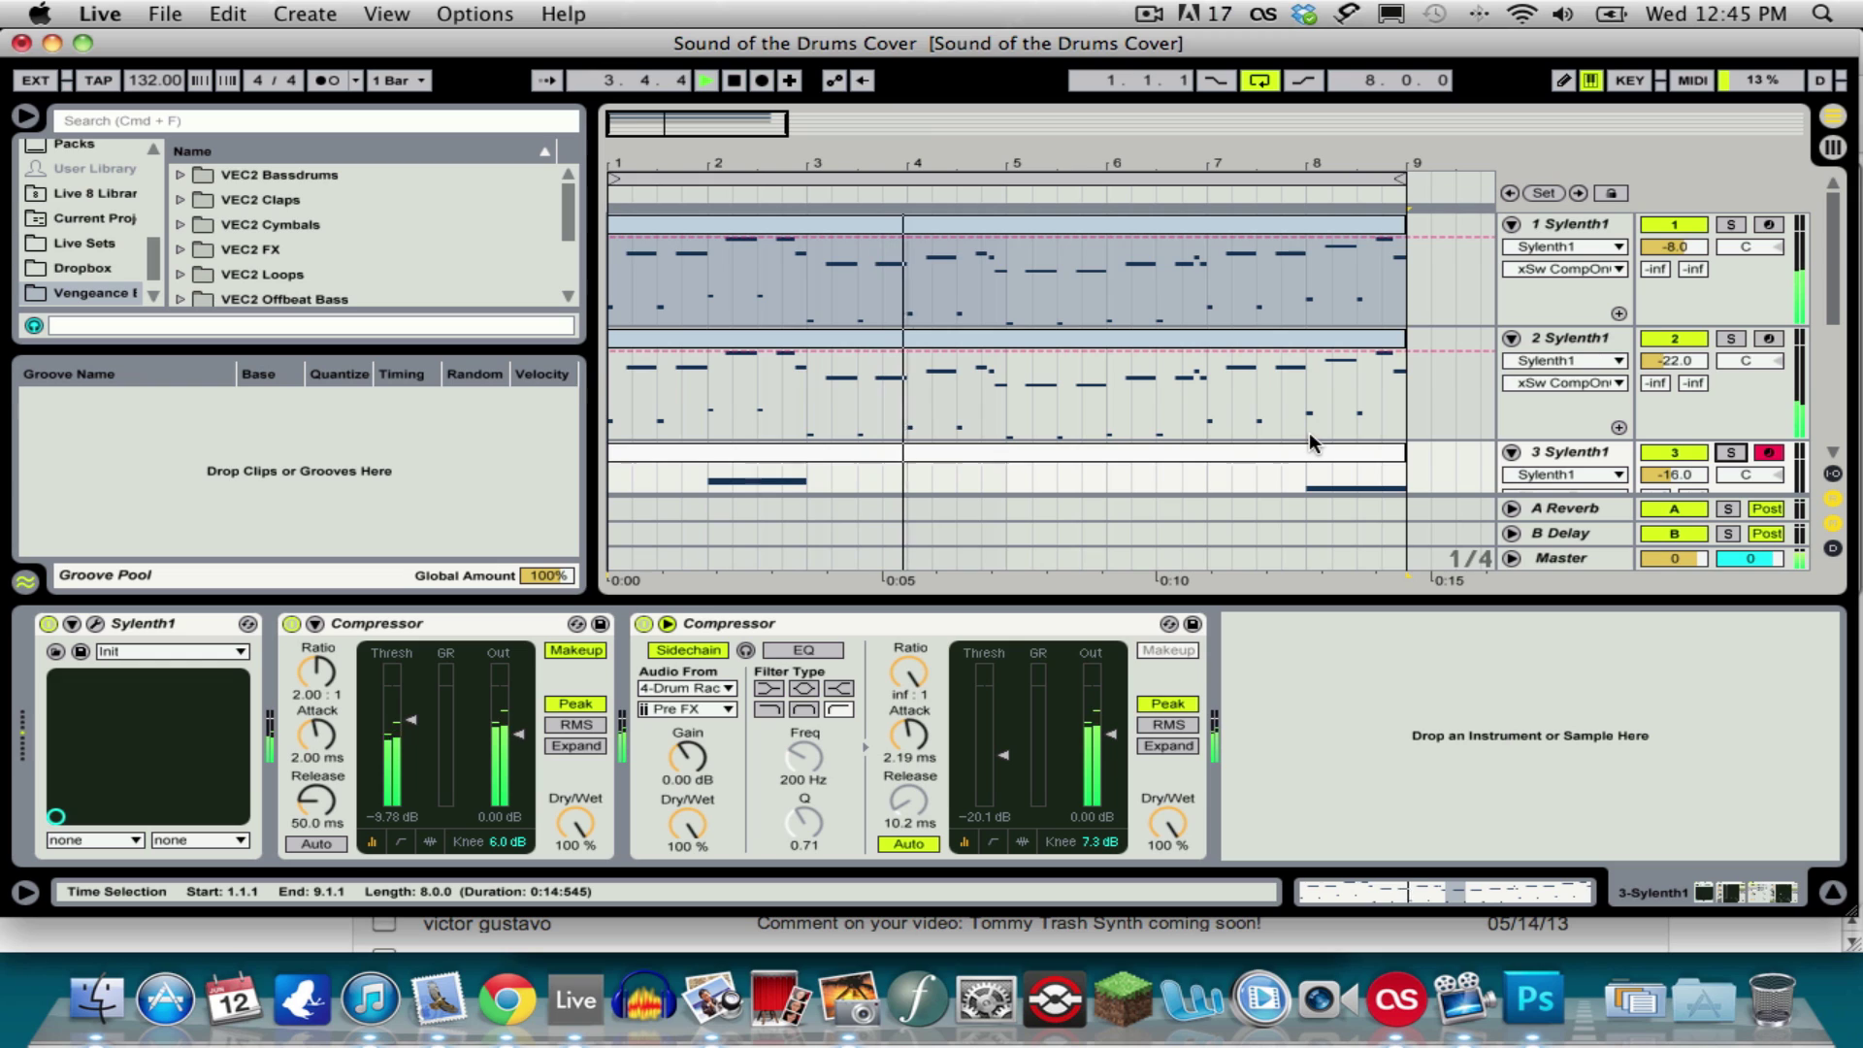
key("space")
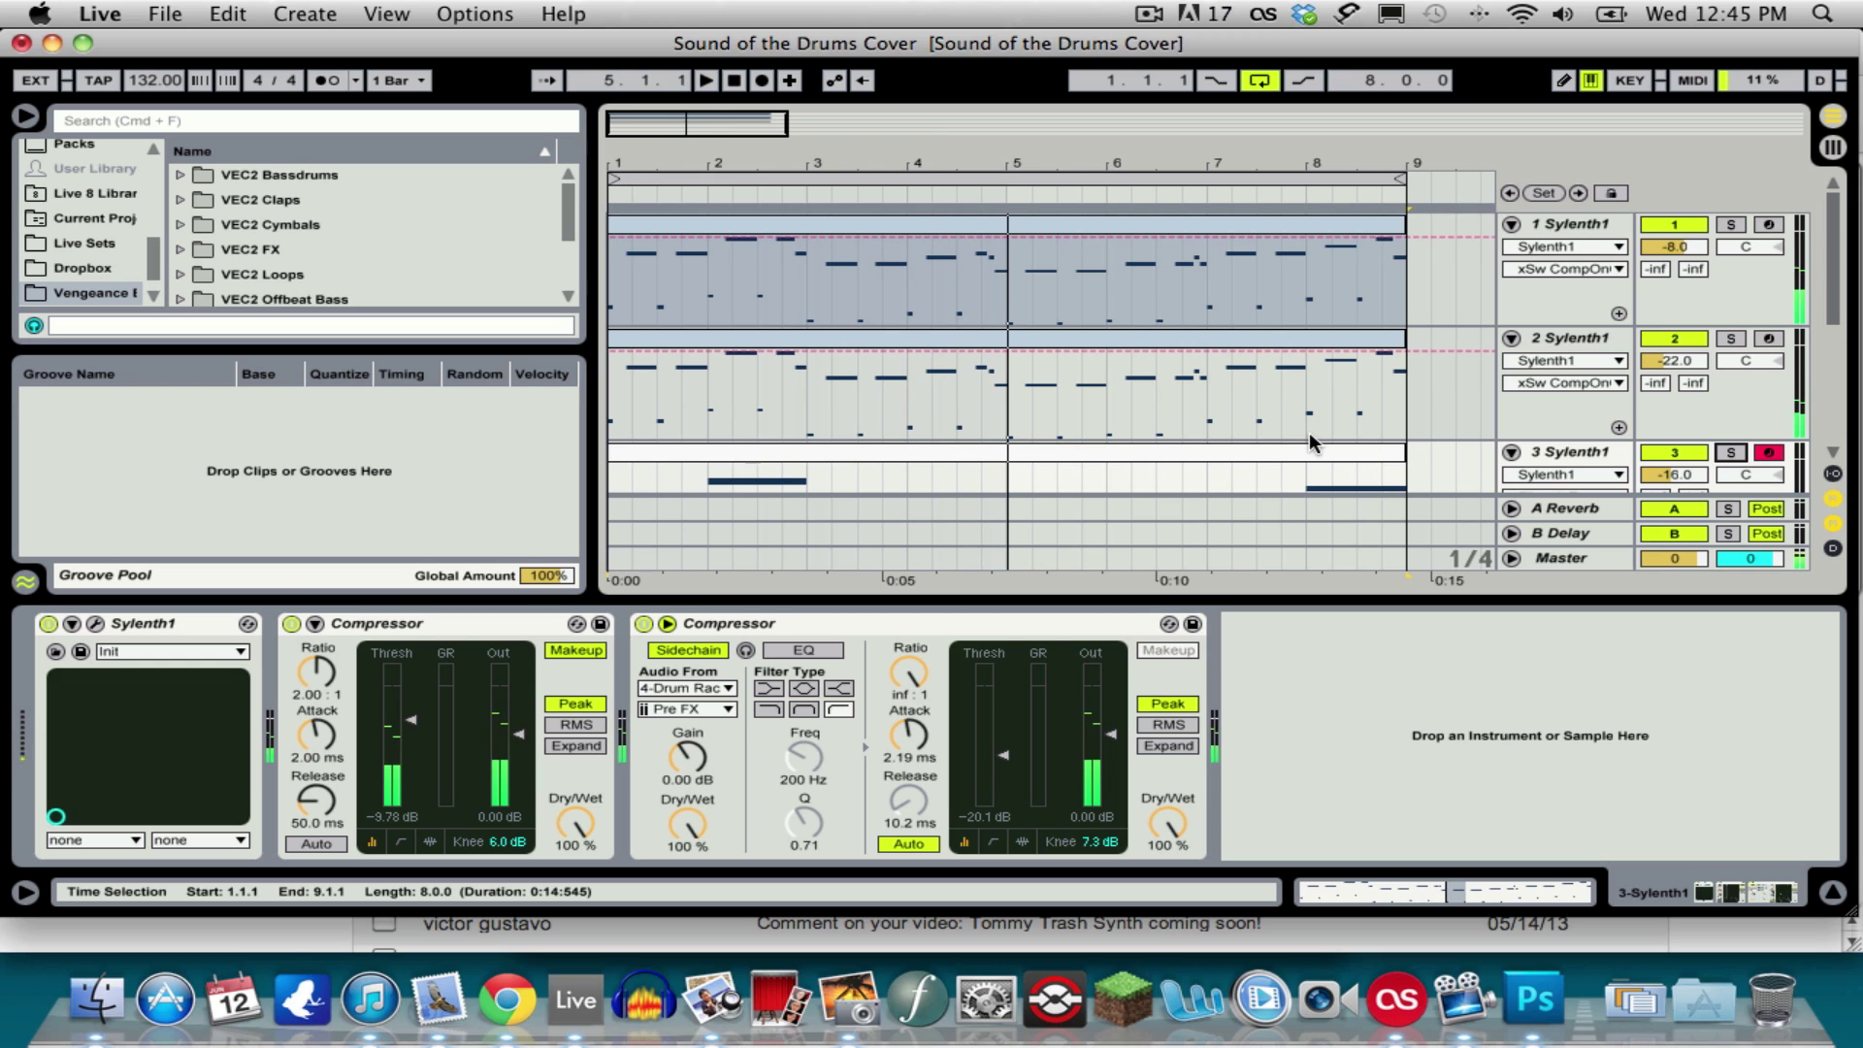